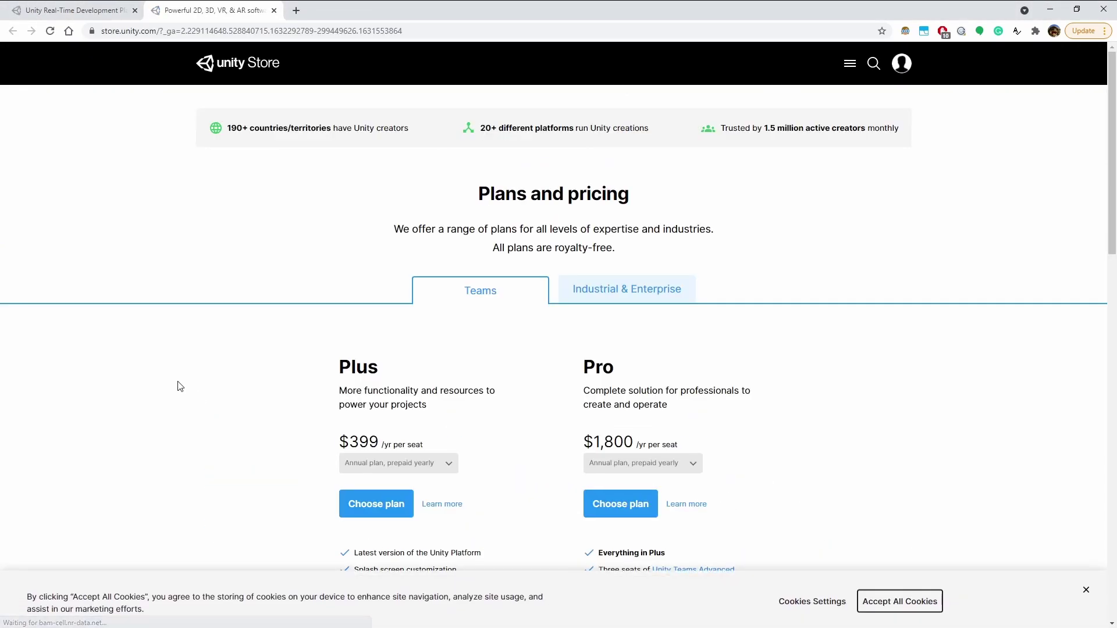
Step: Choose the free Unity Personal plan and continue to the standard Unity installer for returning users
{"action": "scroll", "coordinate": [179, 385], "scroll_direction": "down", "scroll_amount": 4}
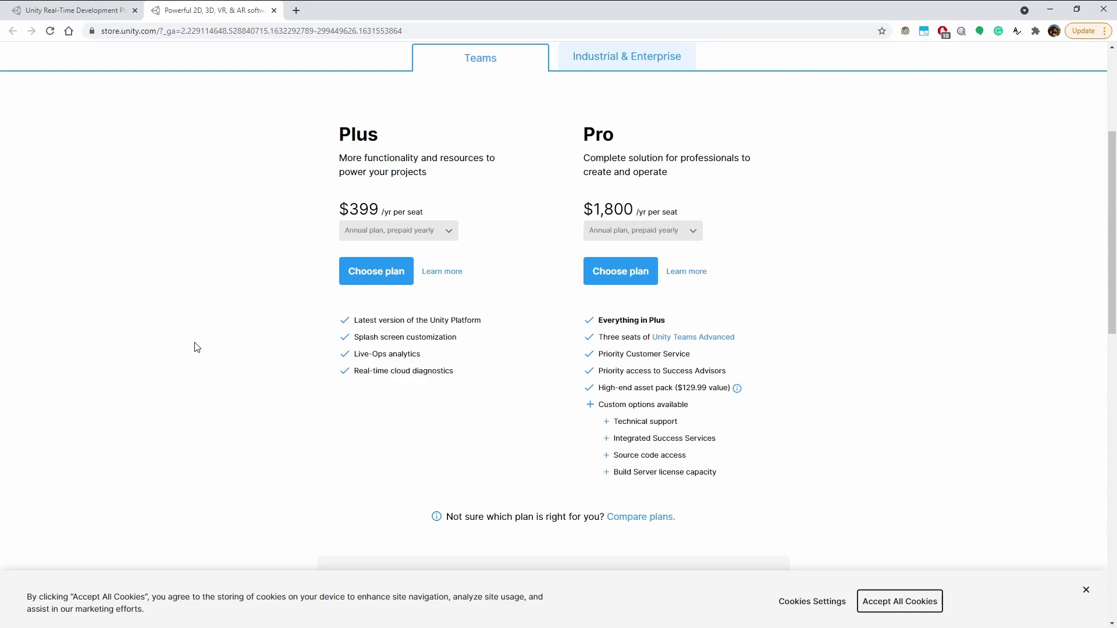
{"action": "scroll", "coordinate": [175, 335], "scroll_direction": "down", "scroll_amount": 2}
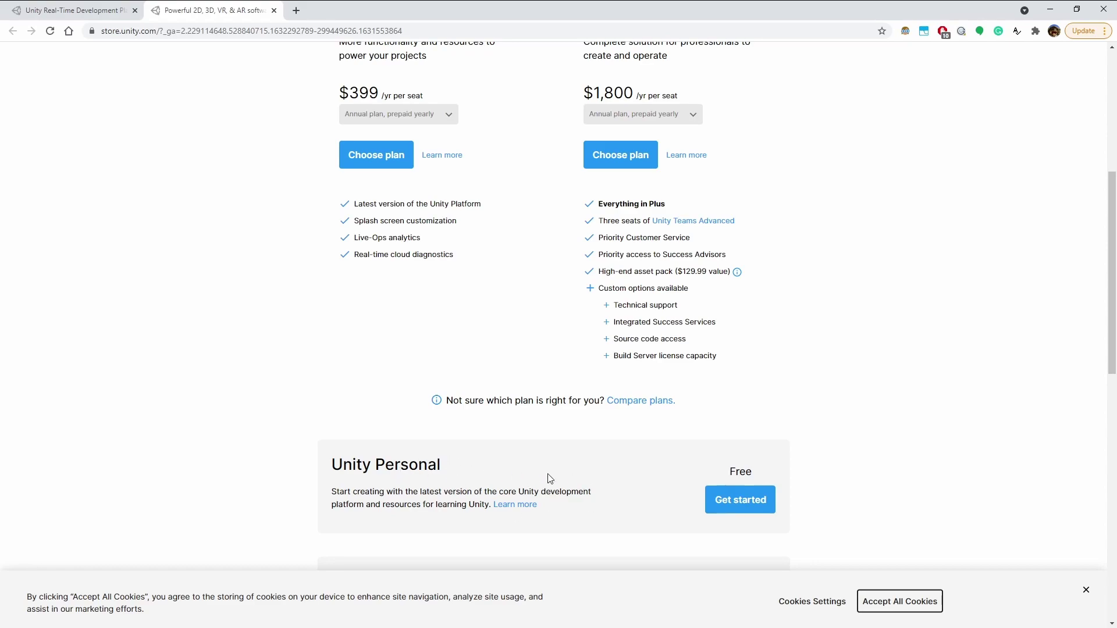
{"action": "left_click", "coordinate": [741, 501]}
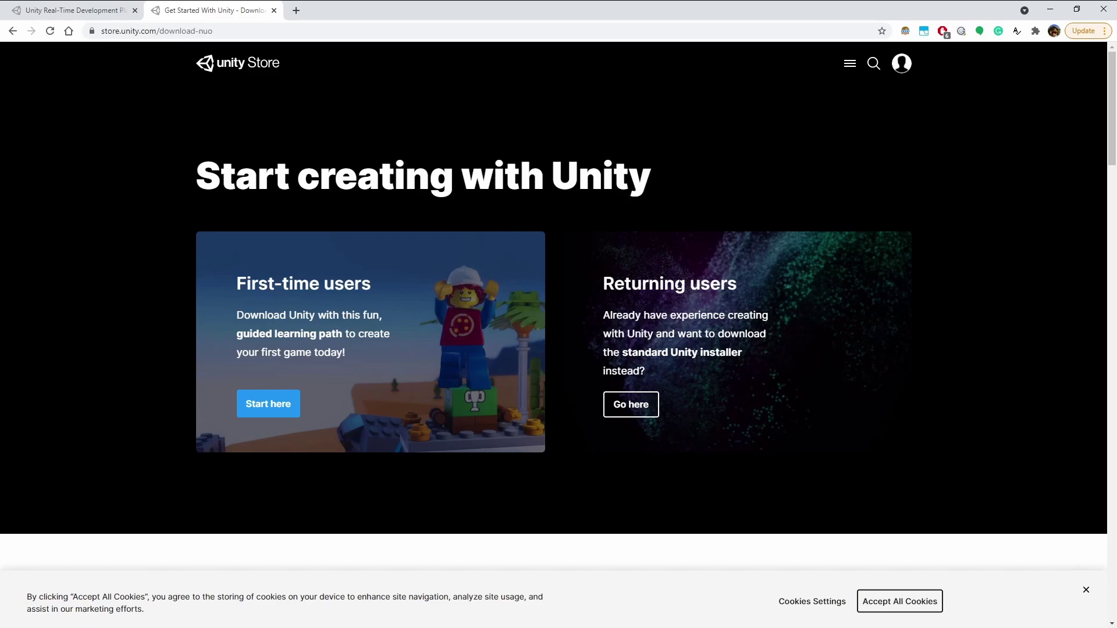
{"action": "left_click", "coordinate": [644, 408]}
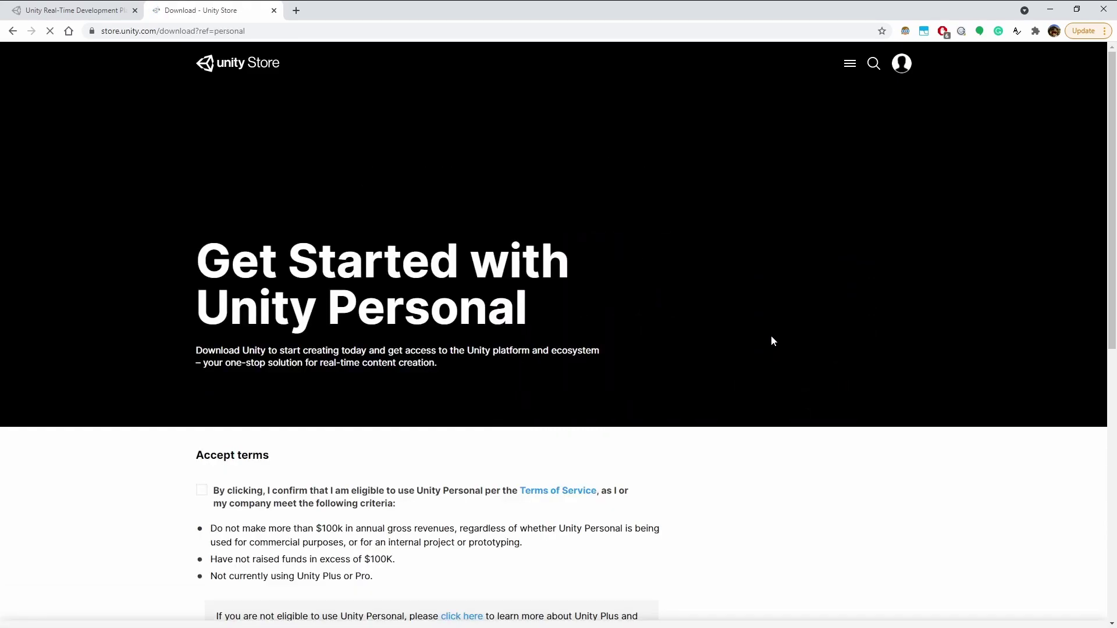
Step: Accept the Unity Personal eligibility terms and download Unity Hub
{"action": "scroll", "coordinate": [816, 301], "scroll_direction": "down", "scroll_amount": 3}
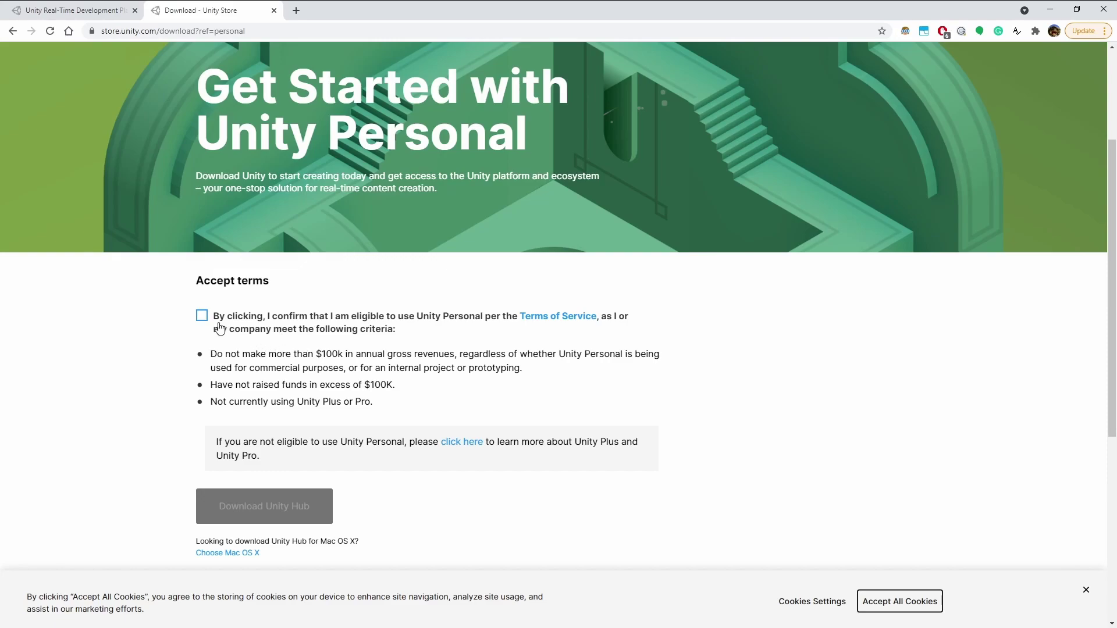
{"action": "left_click", "coordinate": [202, 319]}
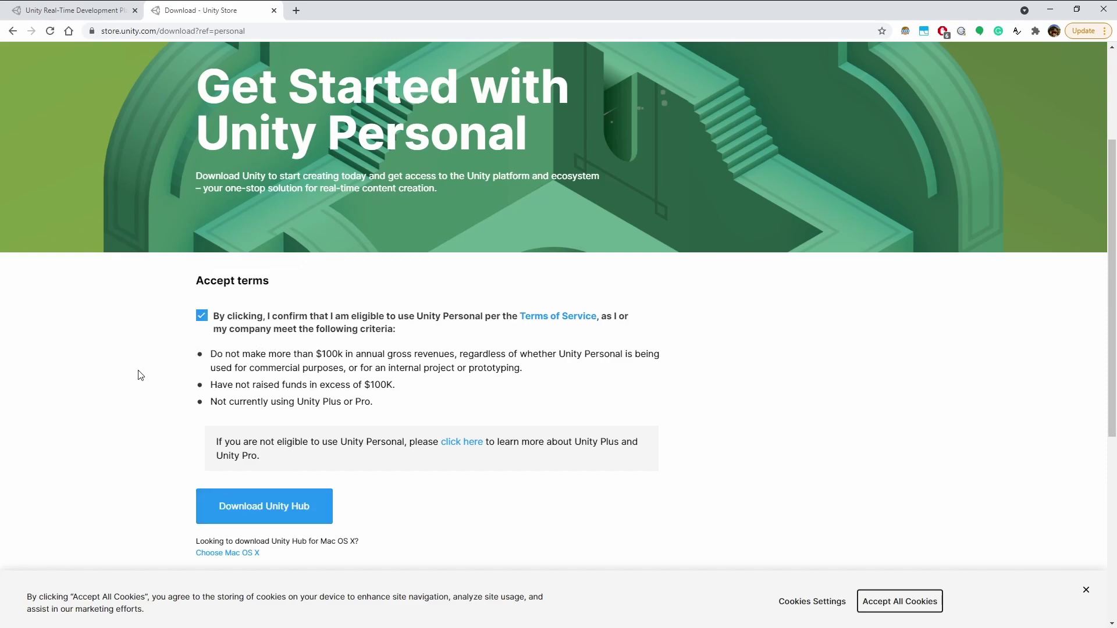
{"action": "scroll", "coordinate": [143, 378], "scroll_direction": "down", "scroll_amount": 1}
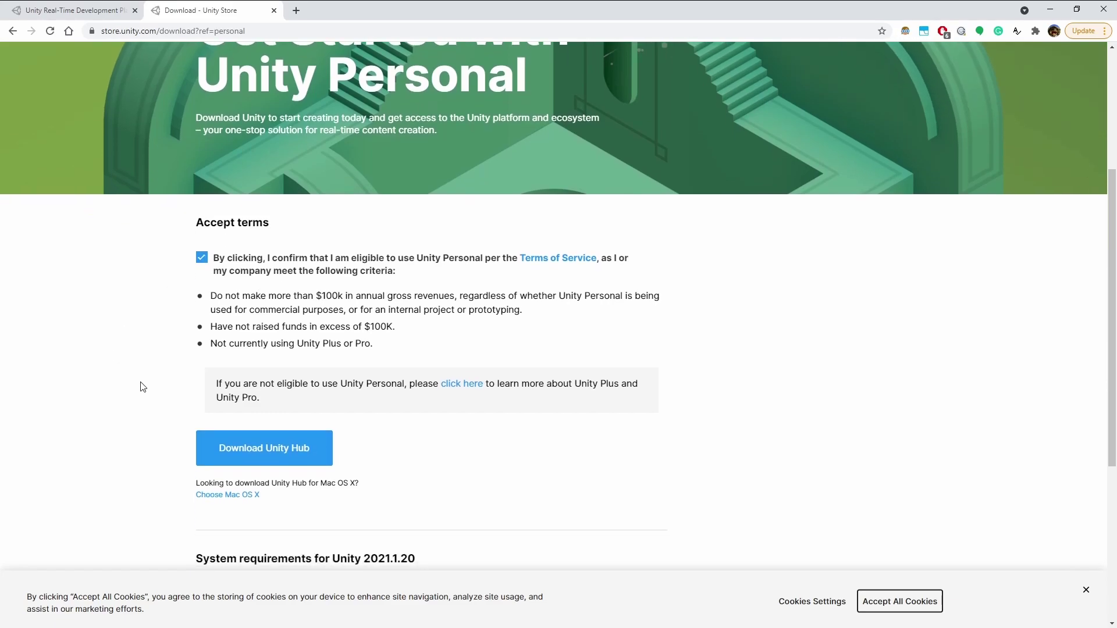
{"action": "left_click", "coordinate": [254, 448]}
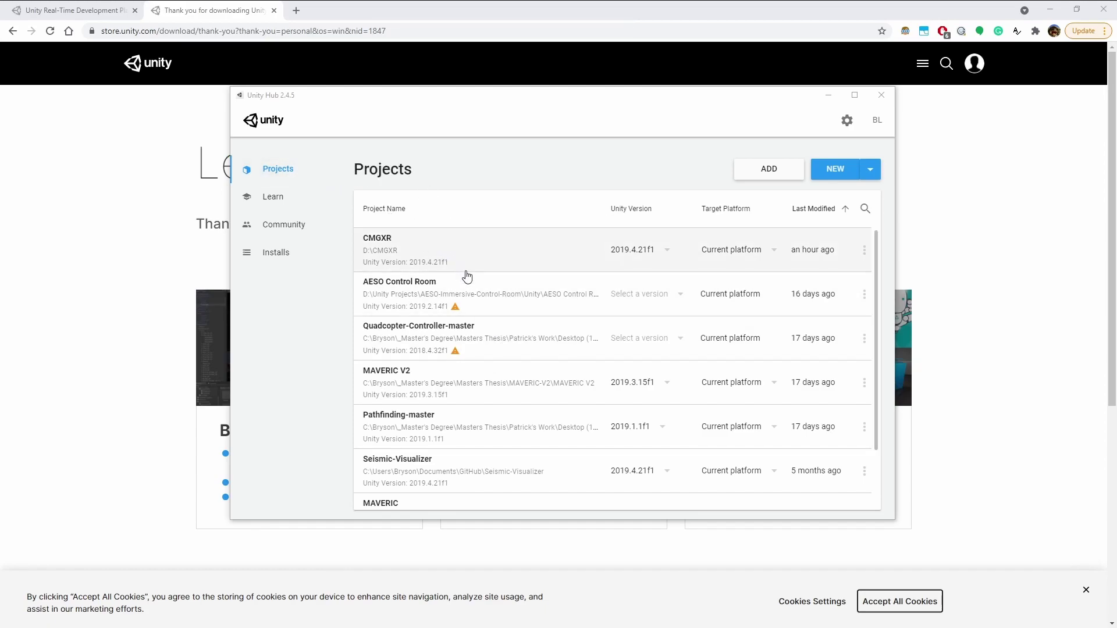
Step: Switch to Unity Hub, look through the existing projects and examine the Unity versions offered for a new install
{"action": "scroll", "coordinate": [393, 378], "scroll_direction": "down", "scroll_amount": 2}
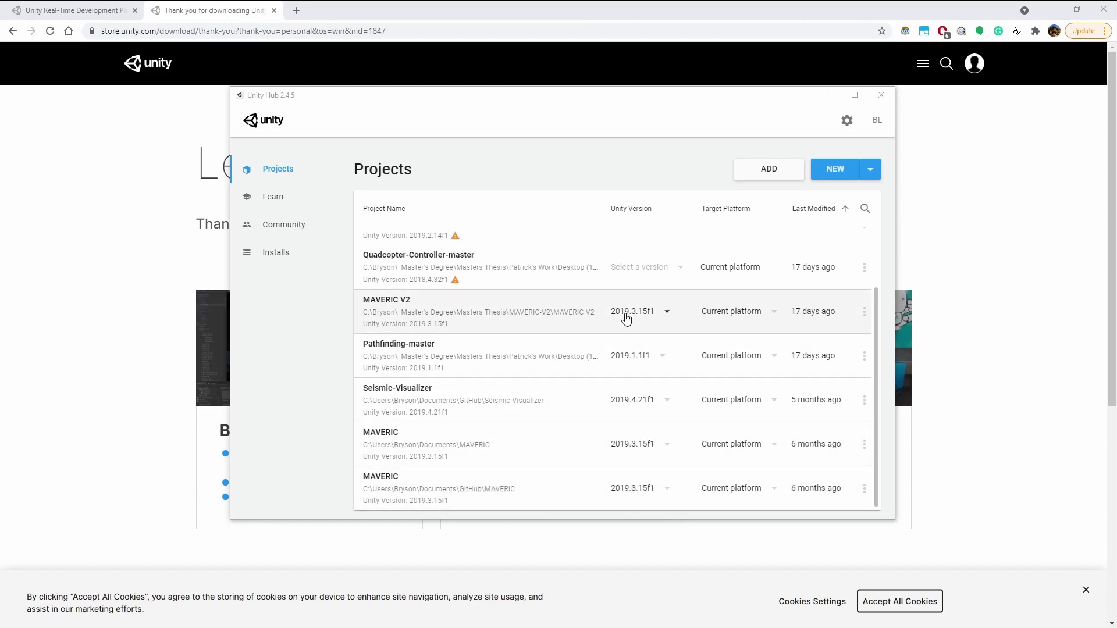
{"action": "scroll", "coordinate": [627, 286], "scroll_direction": "up", "scroll_amount": 2}
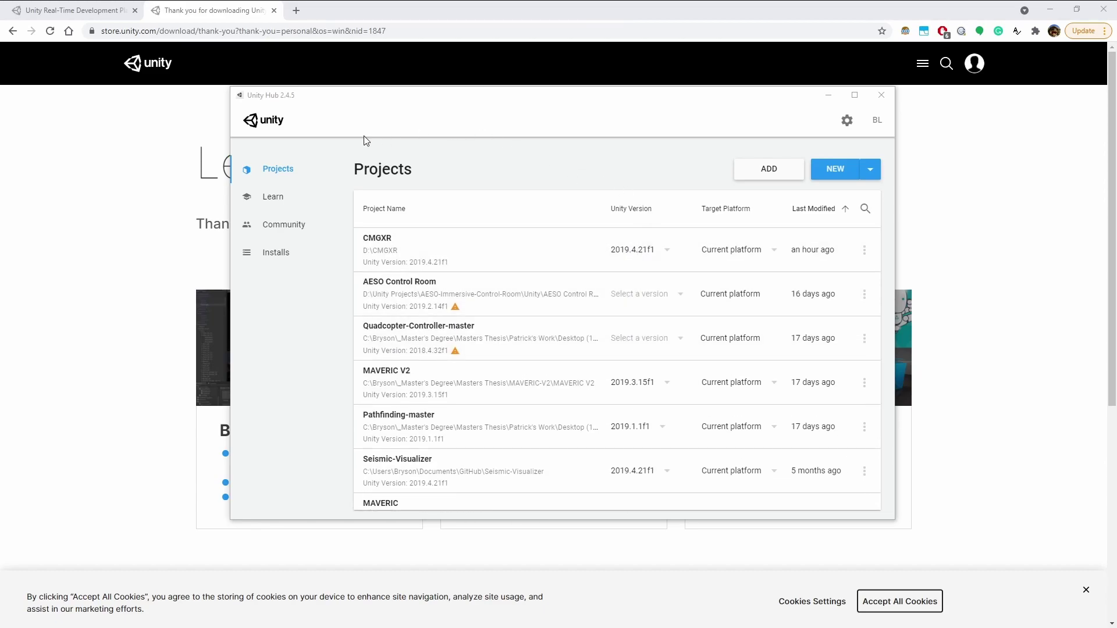
{"action": "left_click", "coordinate": [289, 257]}
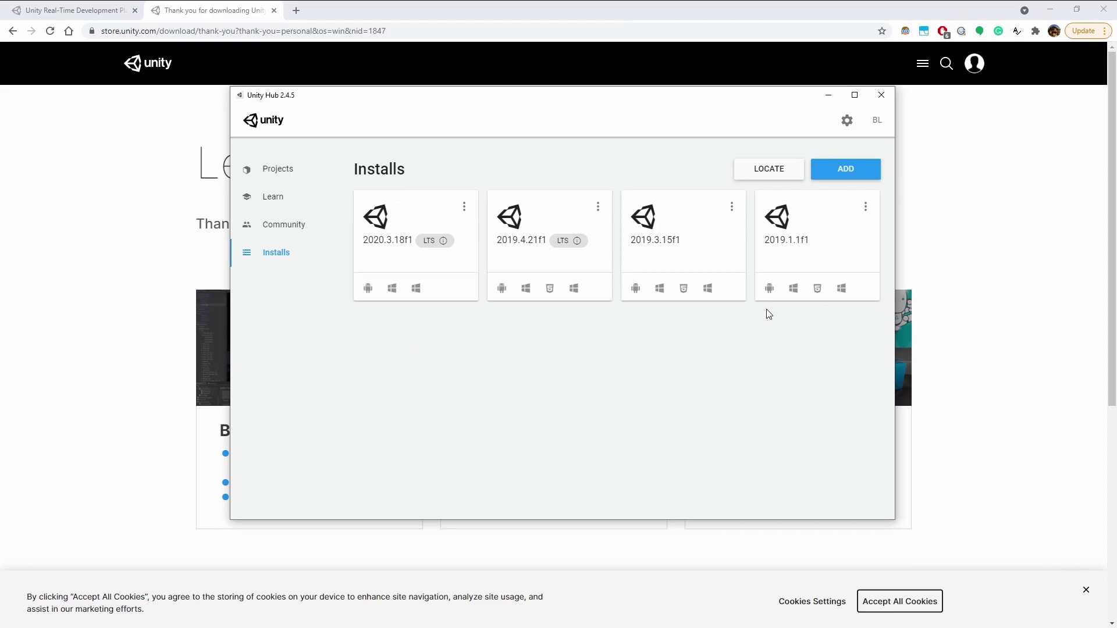
{"action": "left_click", "coordinate": [853, 172]}
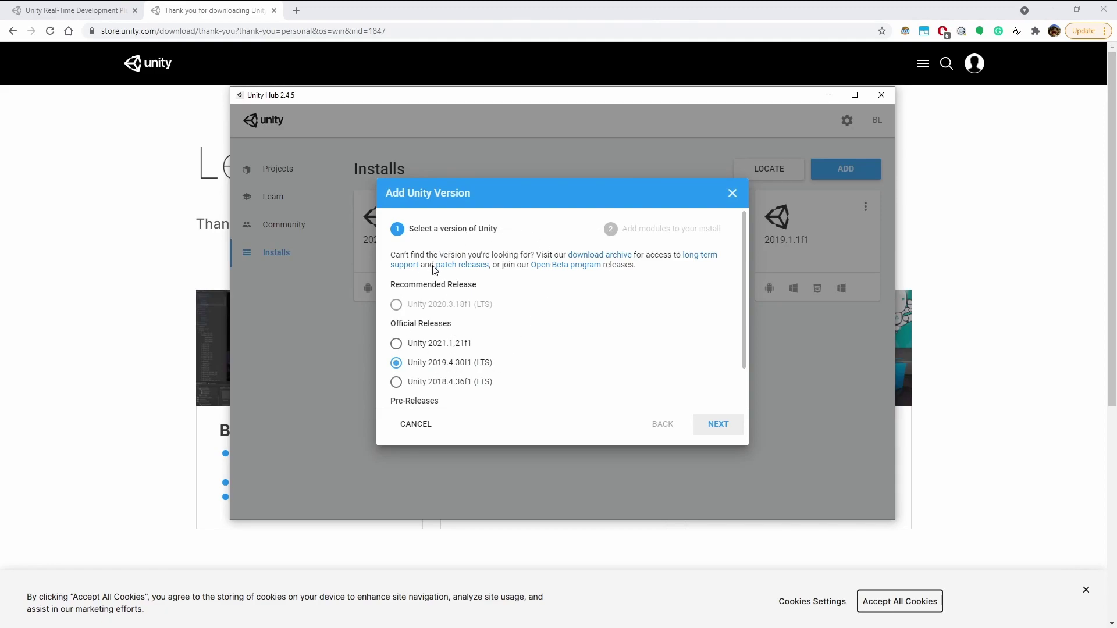
{"action": "scroll", "coordinate": [491, 395], "scroll_direction": "down", "scroll_amount": 2}
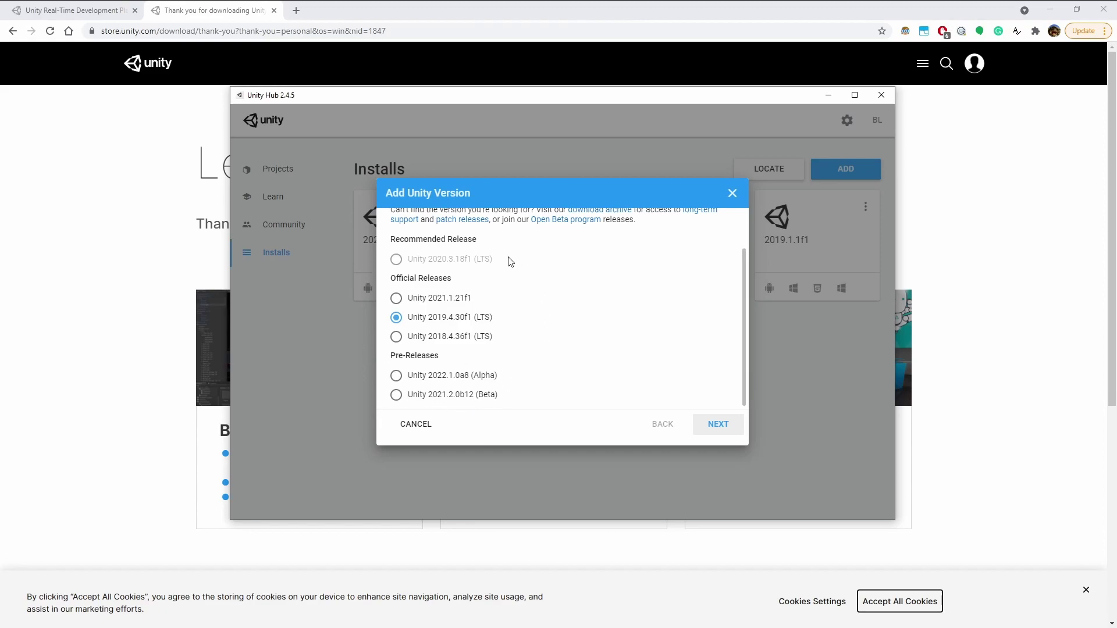
{"action": "scroll", "coordinate": [511, 262], "scroll_direction": "up", "scroll_amount": 2}
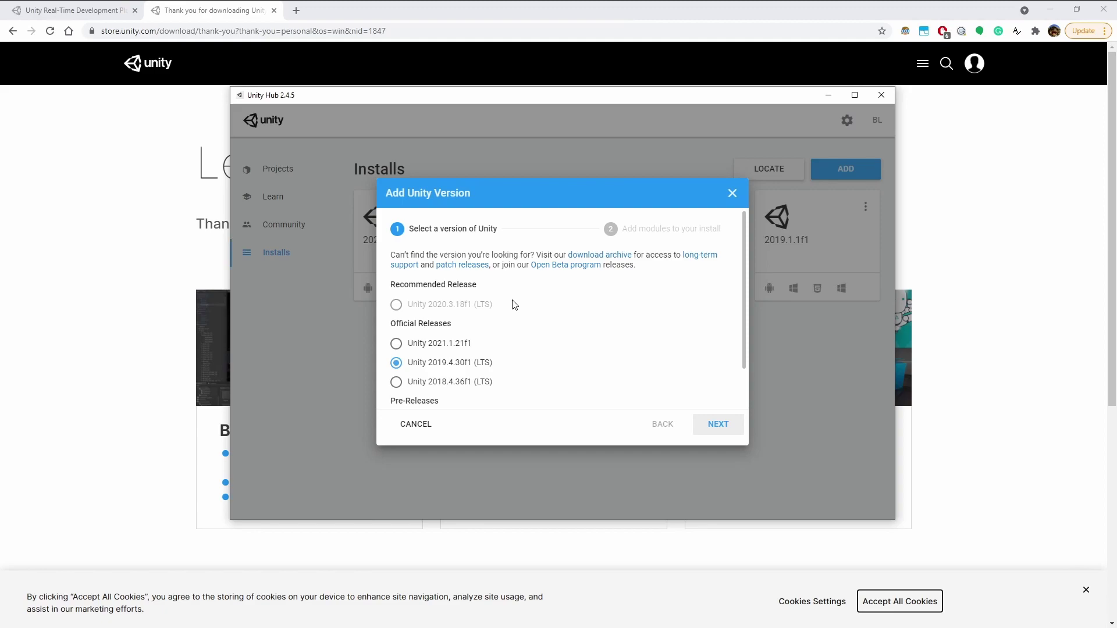
{"action": "scroll", "coordinate": [513, 309], "scroll_direction": "down", "scroll_amount": 1}
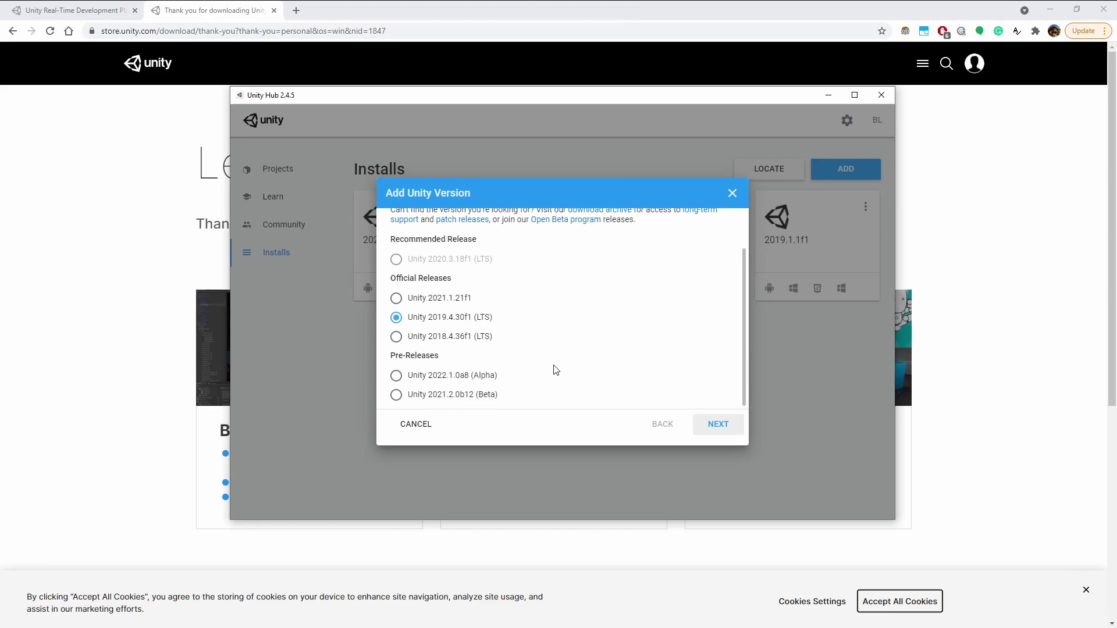
{"action": "scroll", "coordinate": [562, 361], "scroll_direction": "up", "scroll_amount": 1}
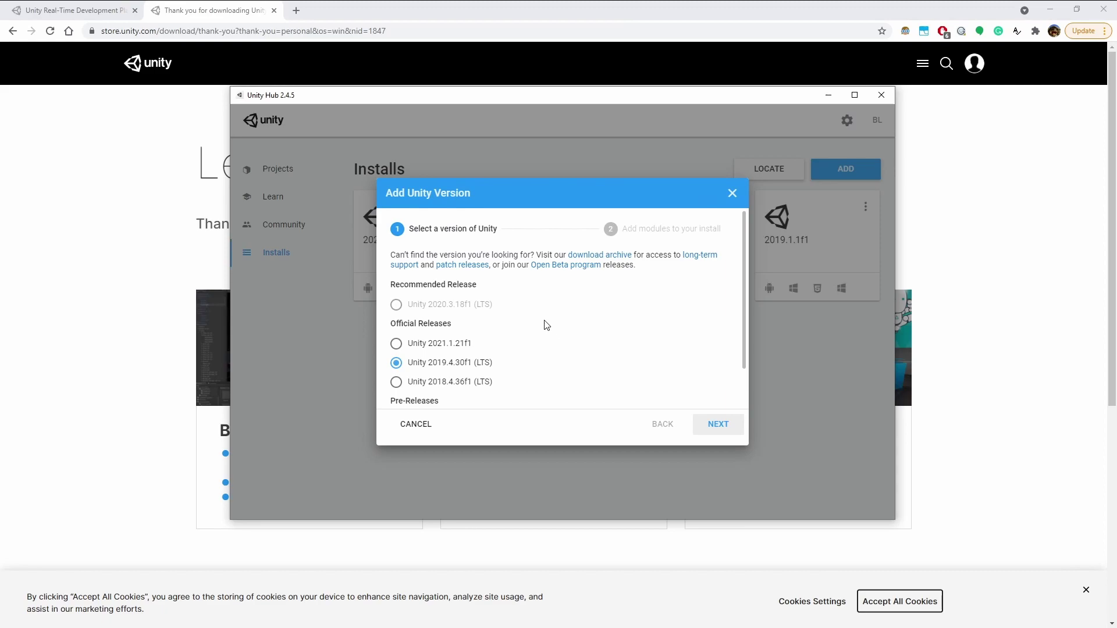
{"action": "scroll", "coordinate": [545, 320], "scroll_direction": "down", "scroll_amount": 1}
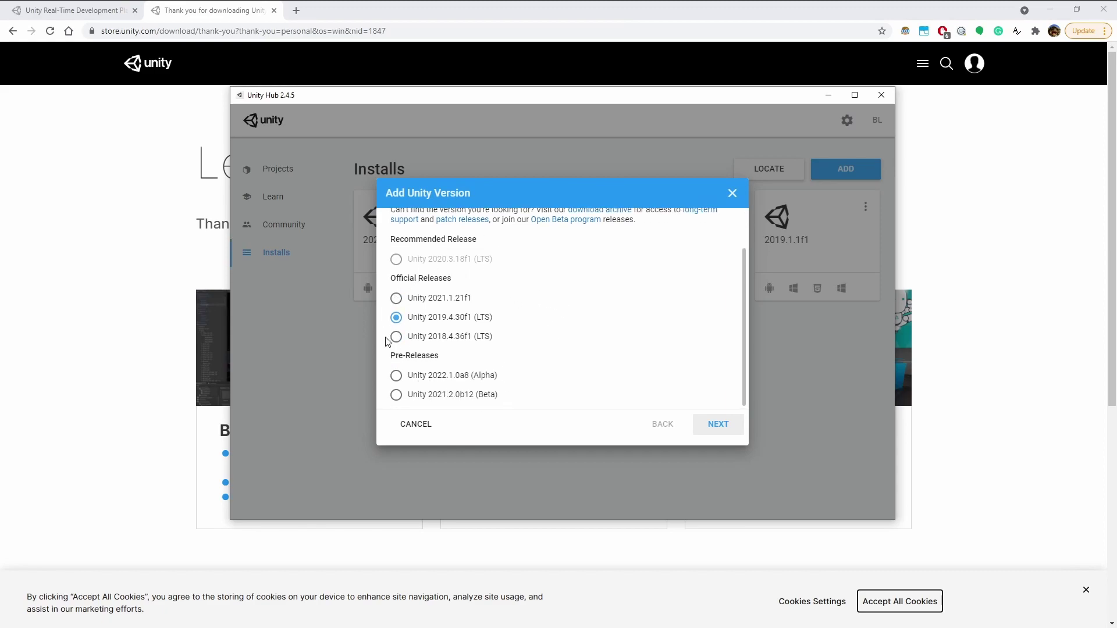
{"action": "scroll", "coordinate": [521, 312], "scroll_direction": "up", "scroll_amount": 1}
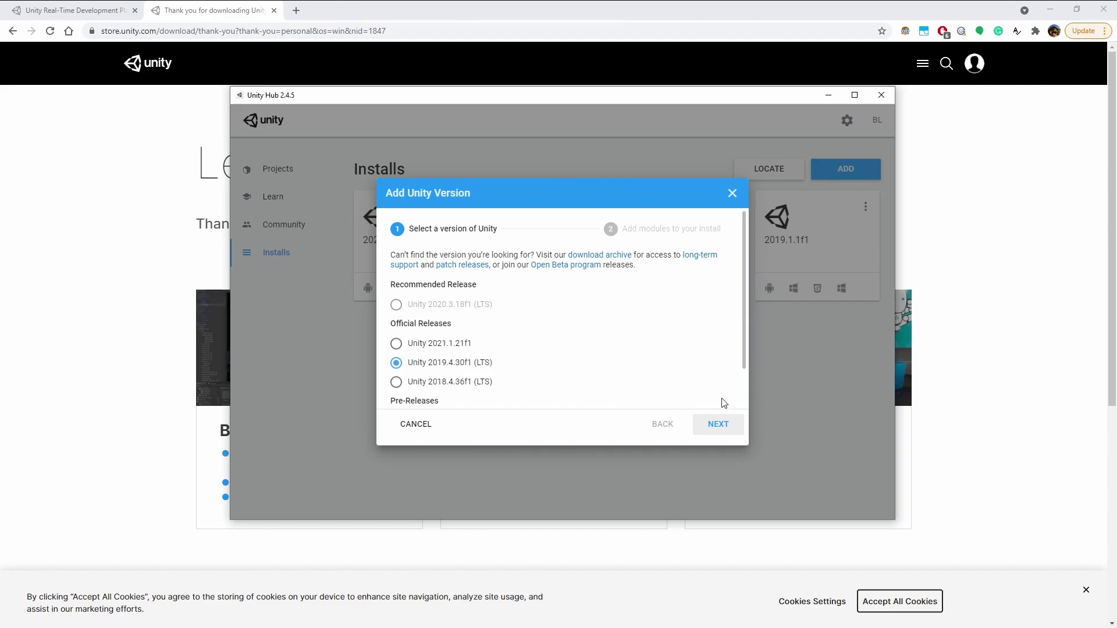
Step: Try selecting Universal Windows Platform and Windows (IL2CPP) build support for Unity 2019.4.30f1, and dismiss the install without starting it
{"action": "left_click", "coordinate": [721, 427]}
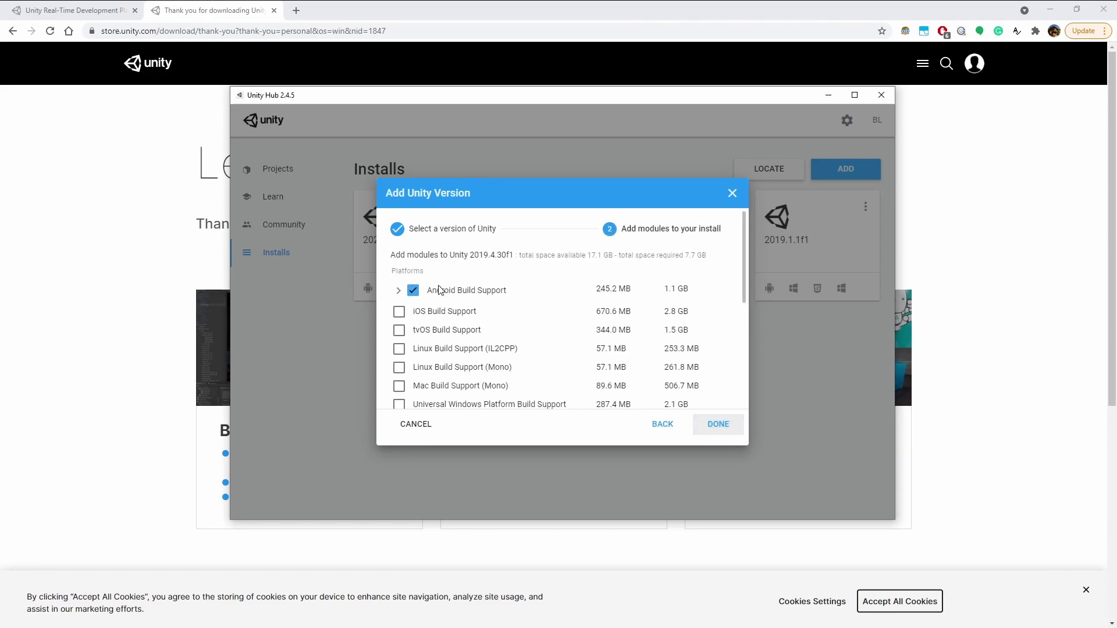
{"action": "scroll", "coordinate": [439, 290], "scroll_direction": "down", "scroll_amount": 1}
{"action": "scroll", "coordinate": [434, 244], "scroll_direction": "down", "scroll_amount": 1}
{"action": "scroll", "coordinate": [448, 260], "scroll_direction": "up", "scroll_amount": 2}
{"action": "scroll", "coordinate": [476, 314], "scroll_direction": "down", "scroll_amount": 1}
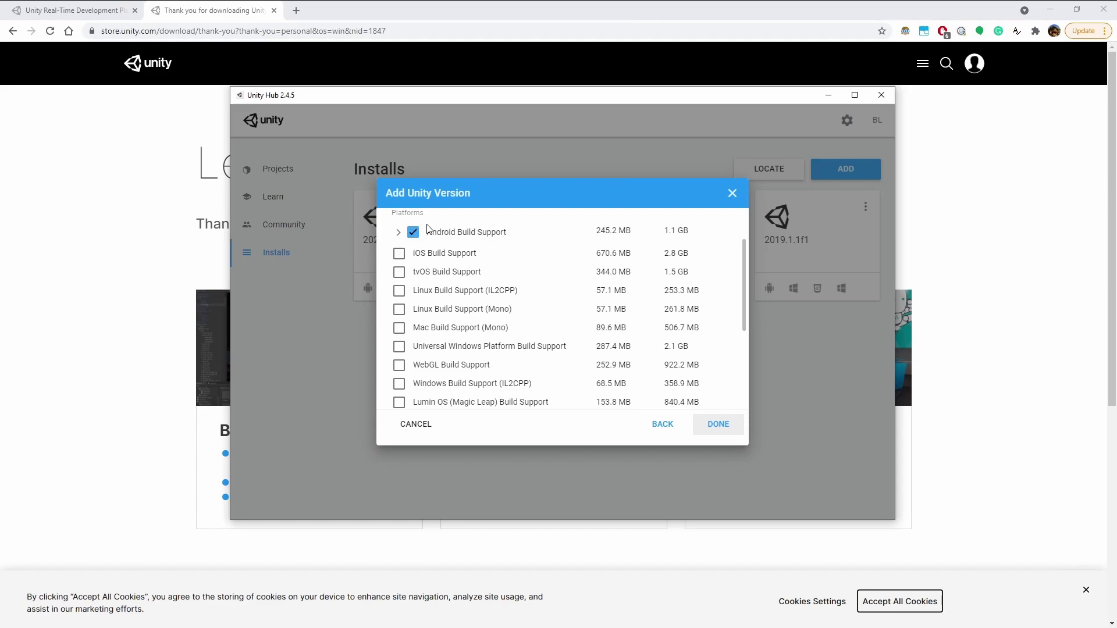
{"action": "left_click", "coordinate": [399, 348]}
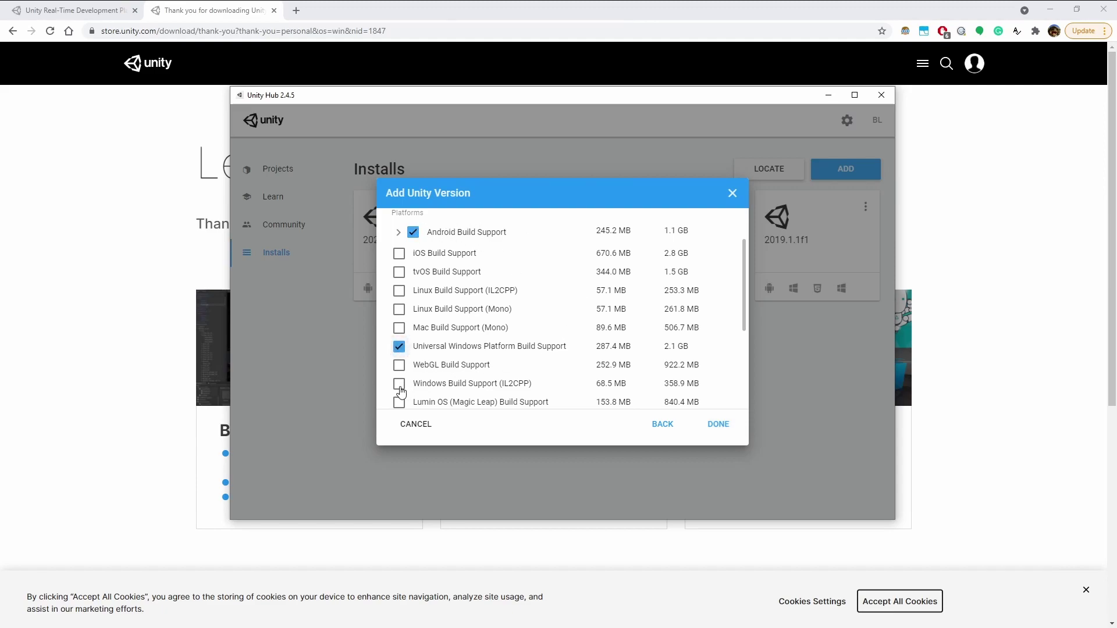
{"action": "left_click", "coordinate": [399, 384]}
{"action": "scroll", "coordinate": [471, 348], "scroll_direction": "down", "scroll_amount": 2}
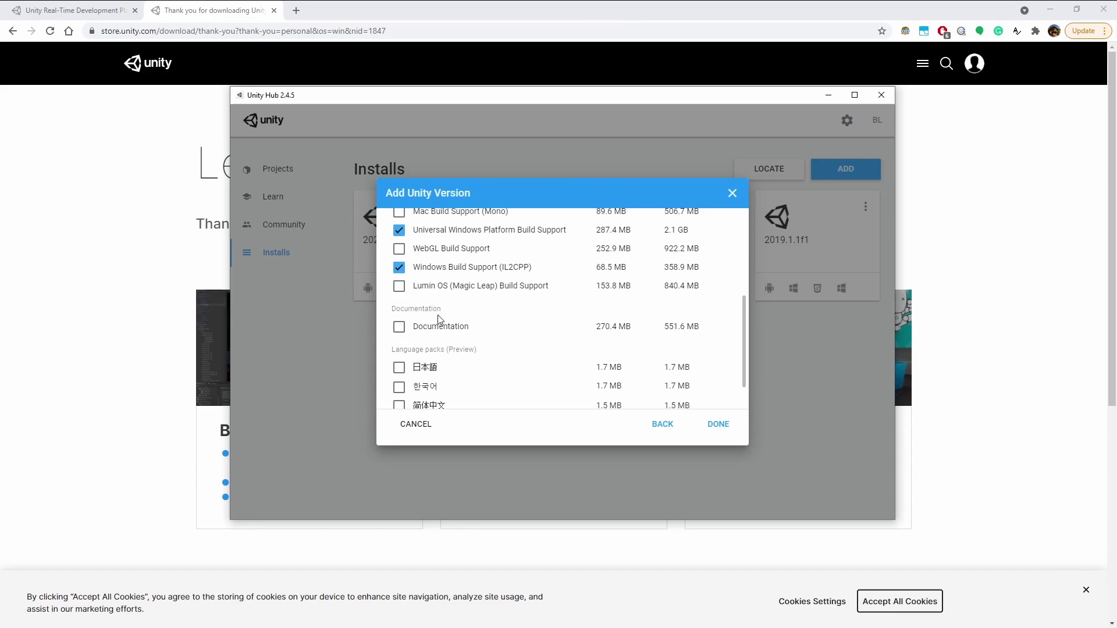
{"action": "scroll", "coordinate": [444, 307], "scroll_direction": "up", "scroll_amount": 3}
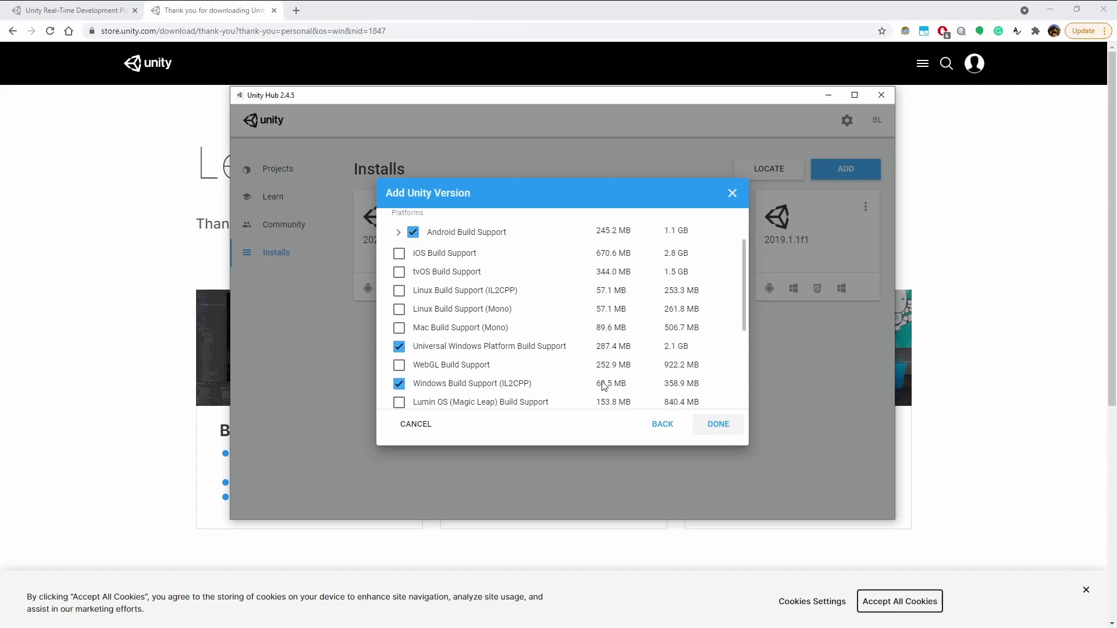
{"action": "left_click", "coordinate": [733, 192]}
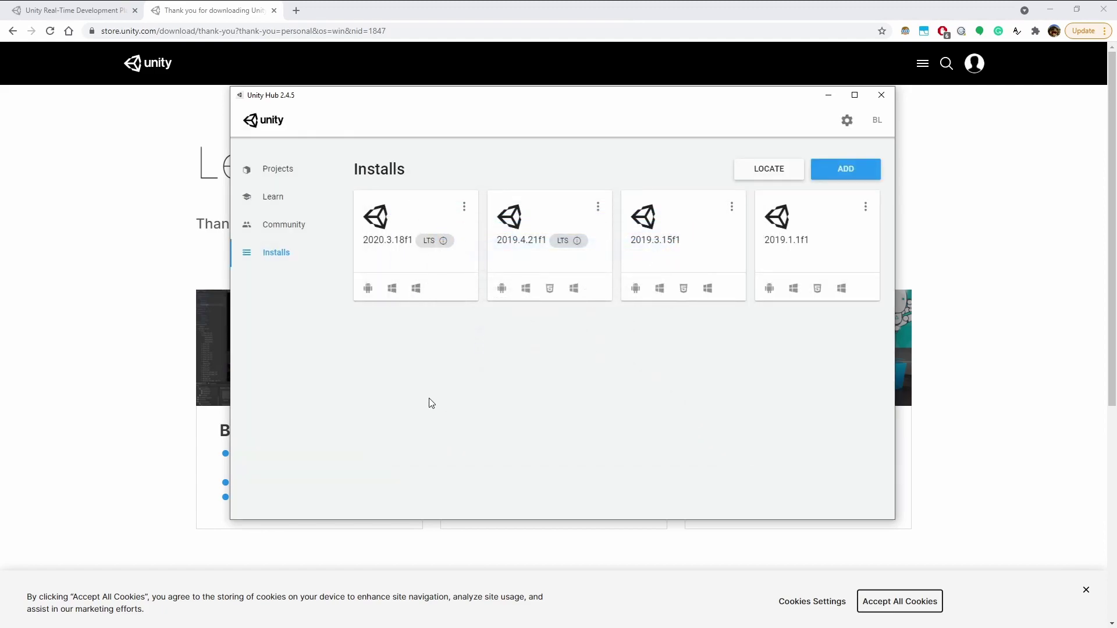
Step: Examine the modules list of the installed Unity 2020.3.18f1 and close it without adding any
{"action": "left_click", "coordinate": [463, 207]}
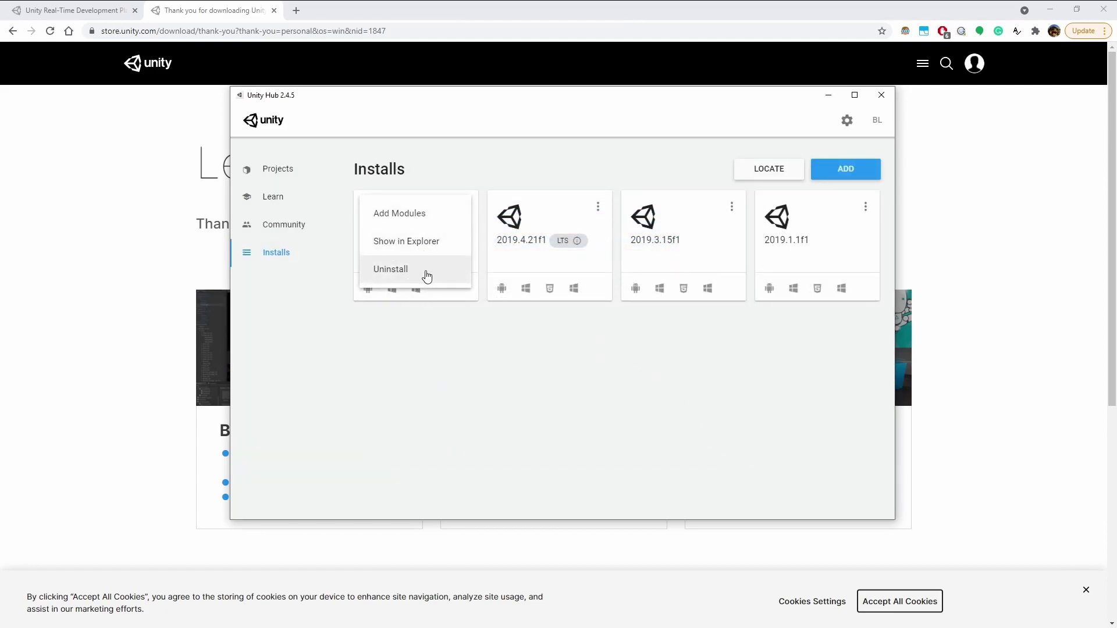
{"action": "left_click", "coordinate": [419, 213]}
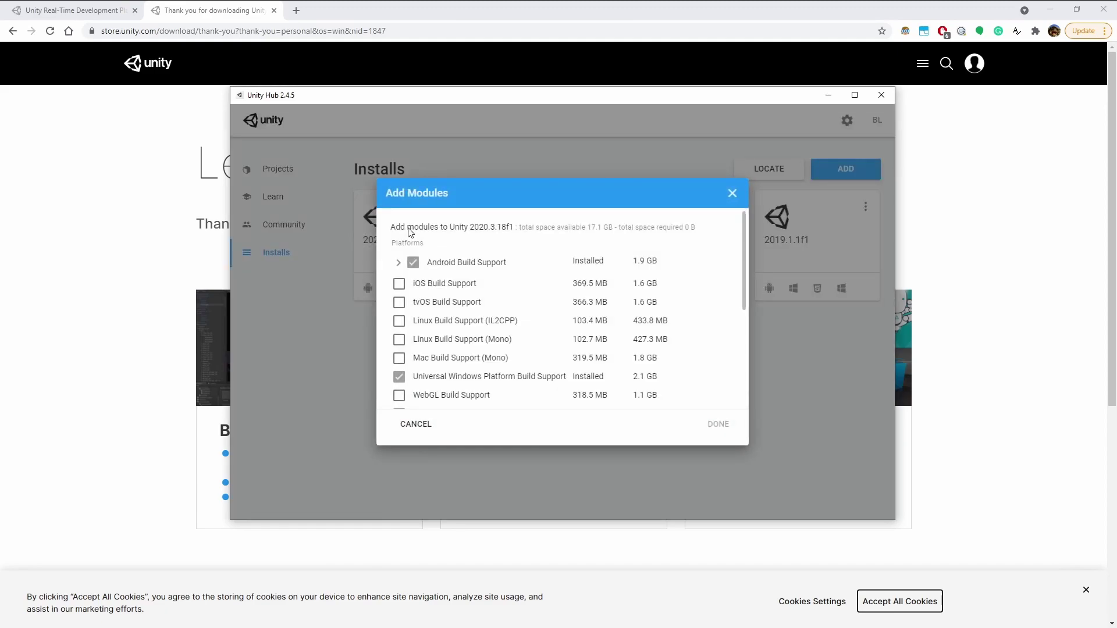
{"action": "scroll", "coordinate": [448, 304], "scroll_direction": "down", "scroll_amount": 1}
{"action": "scroll", "coordinate": [446, 317], "scroll_direction": "down", "scroll_amount": 3}
{"action": "scroll", "coordinate": [442, 329], "scroll_direction": "up", "scroll_amount": 4}
{"action": "left_click", "coordinate": [732, 194]}
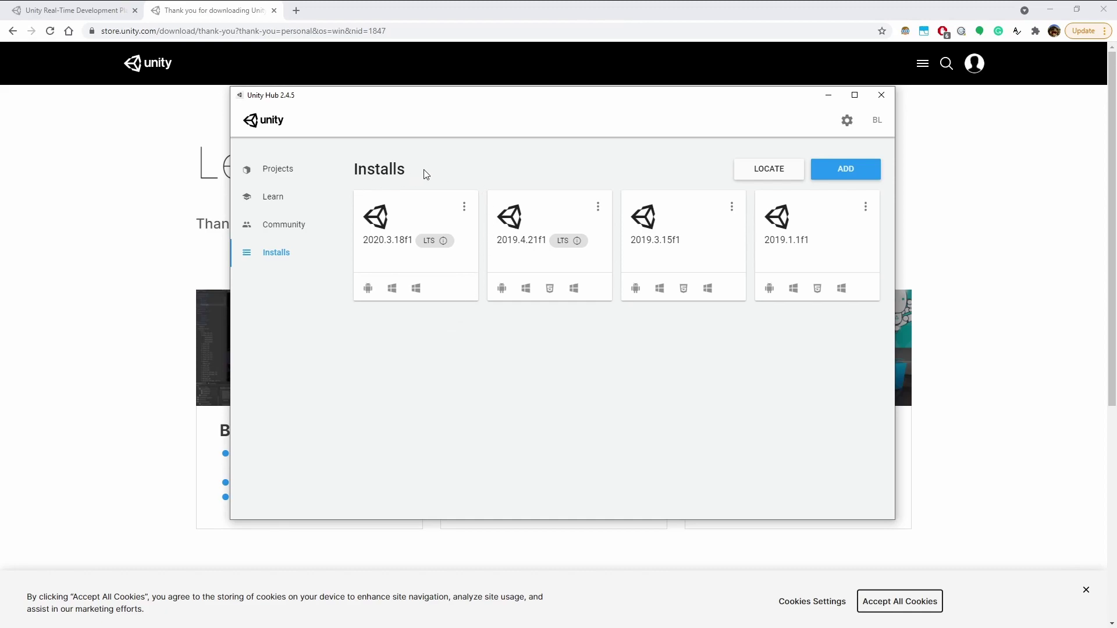
Step: Return to the project list and check which Unity versions can be assigned to the AESO Control Room project
{"action": "left_click", "coordinate": [313, 170]}
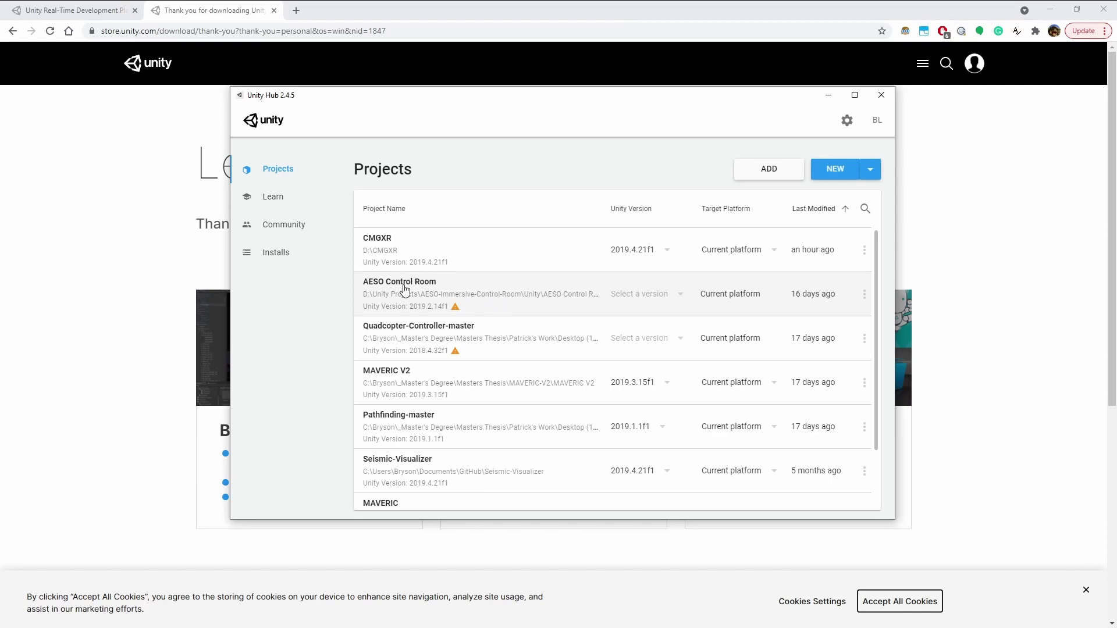
{"action": "left_click", "coordinate": [639, 298]}
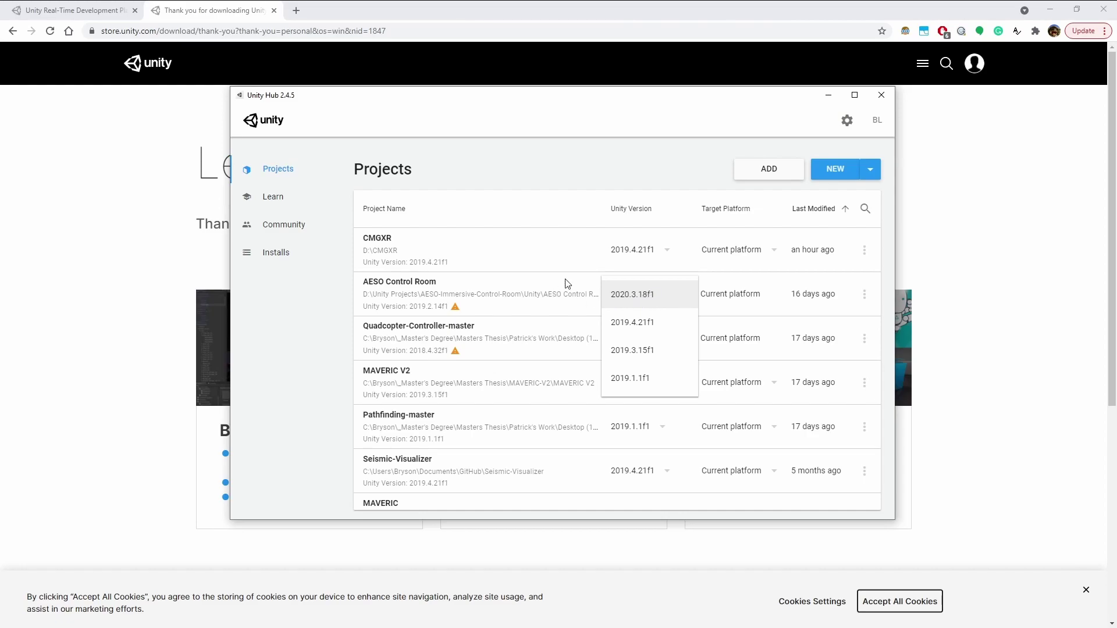
{"action": "left_click", "coordinate": [541, 288]}
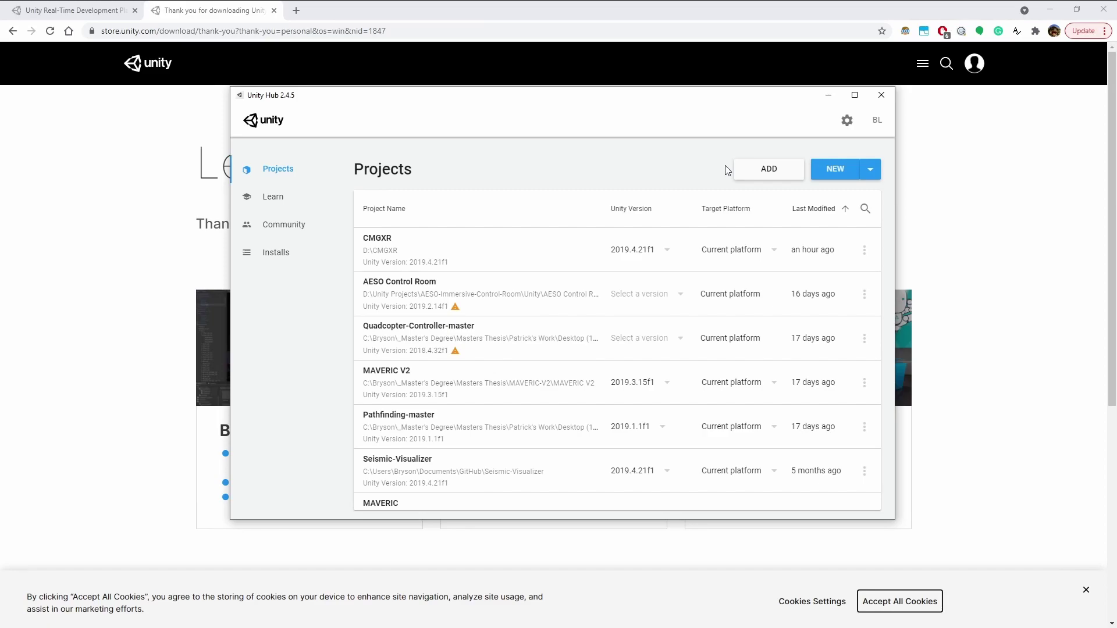
Step: Start a new project with Unity 2020.3.18f1 and select the Universal Render Pipeline template
{"action": "left_click", "coordinate": [874, 172]}
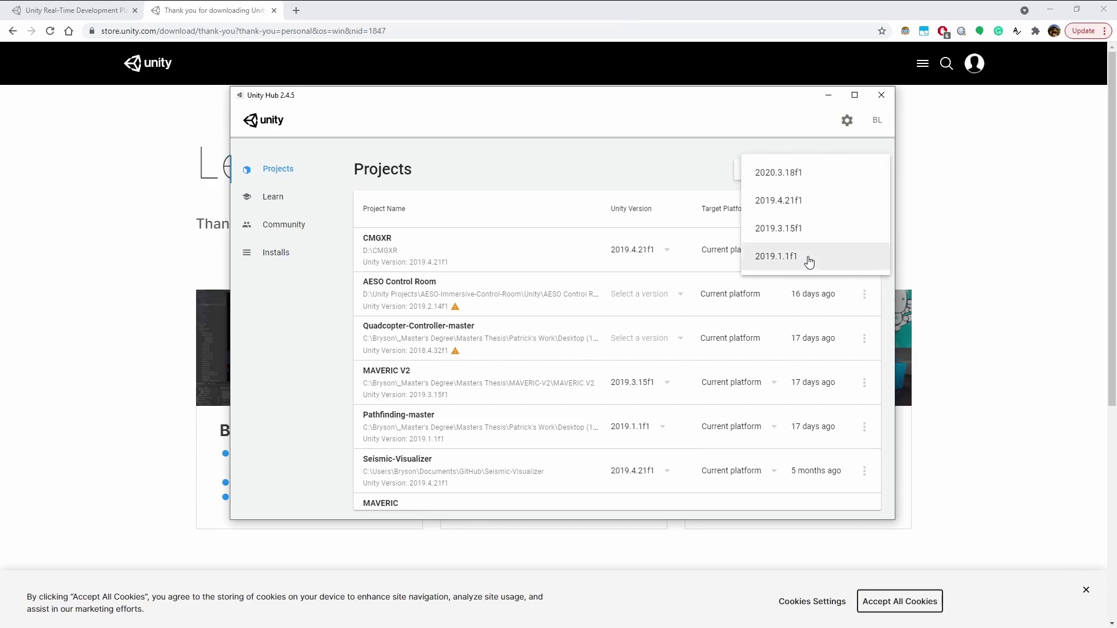
{"action": "left_click", "coordinate": [808, 174]}
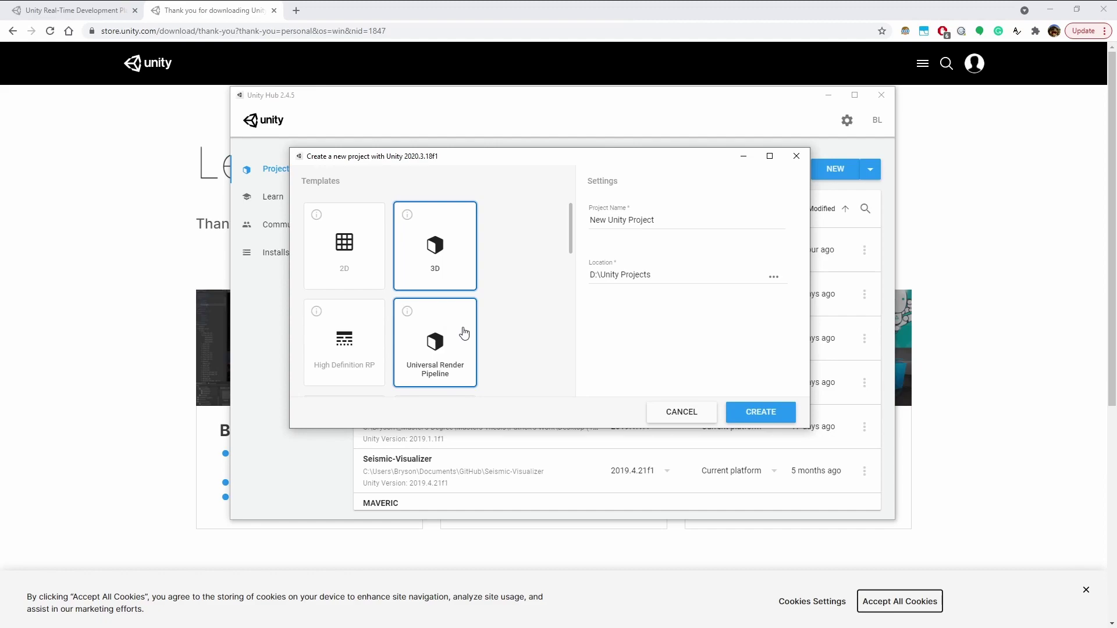
{"action": "left_click", "coordinate": [370, 334]}
{"action": "left_click", "coordinate": [430, 339]}
{"action": "left_click", "coordinate": [355, 349]}
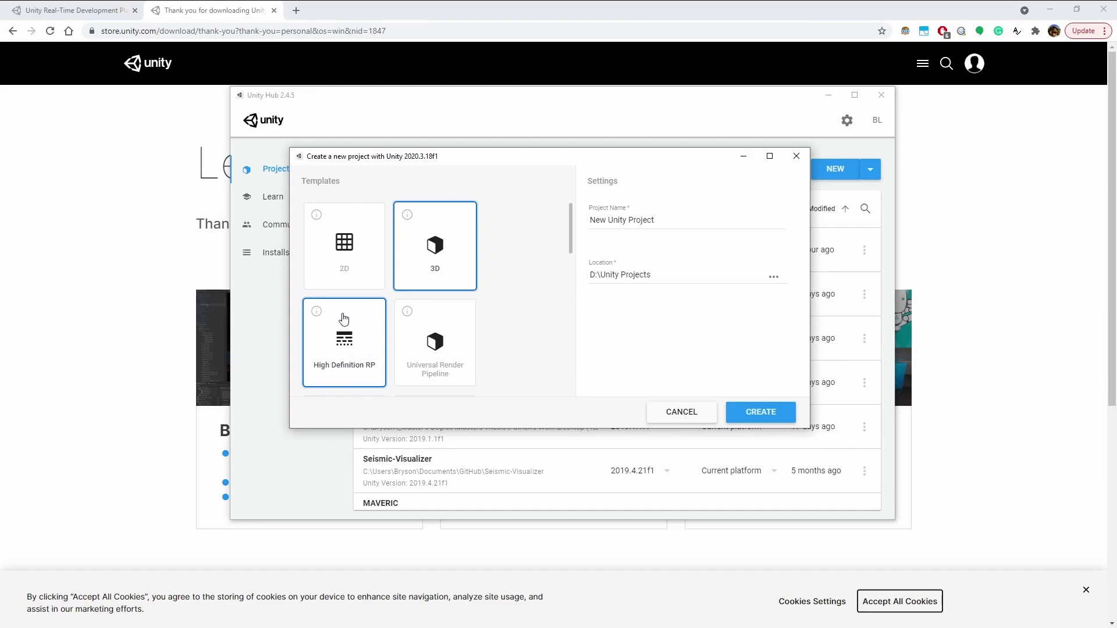
{"action": "left_click", "coordinate": [437, 349]}
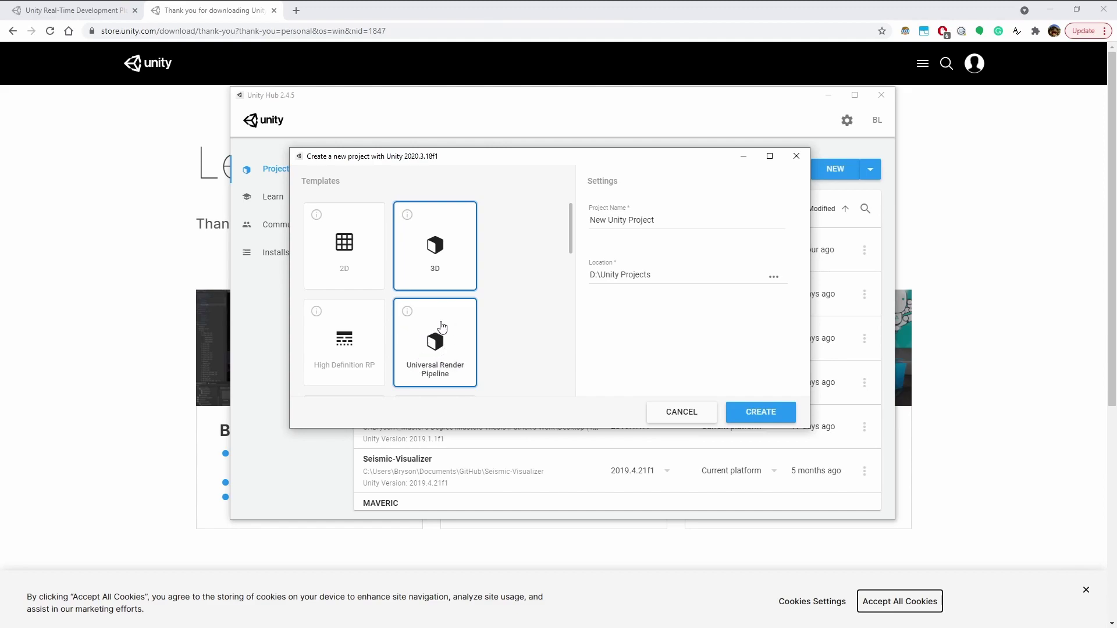
{"action": "left_click", "coordinate": [366, 333]}
{"action": "left_click", "coordinate": [400, 336]}
{"action": "left_click", "coordinate": [431, 282]}
{"action": "left_click", "coordinate": [418, 338]}
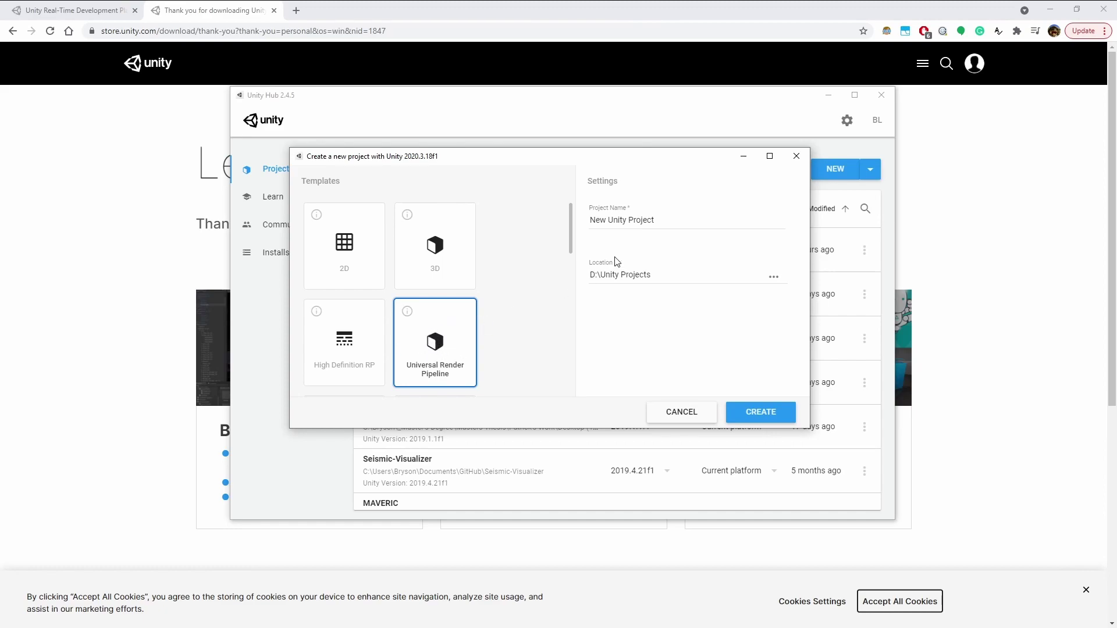
Step: Name the new project XR App Dev Tutorials and create it in D:\Unity Projects
{"action": "left_click", "coordinate": [668, 222]}
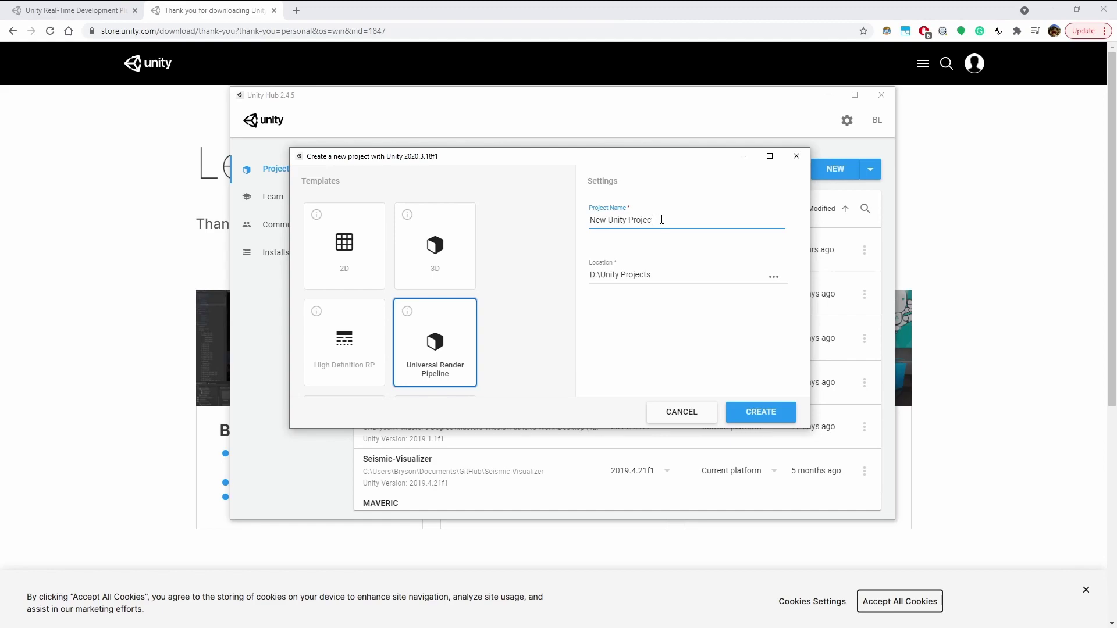
{"action": "key", "text": "BackSpace"}
{"action": "key", "text": "BackSpace"}
{"action": "key", "text": "BackSpace"}
{"action": "key", "text": "BackSpace"}
{"action": "key", "text": "BackSpace"}
{"action": "key", "text": "BackSpace"}
{"action": "key", "text": "BackSpace"}
{"action": "key", "text": "BackSpace"}
{"action": "key", "text": "BackSpace"}
{"action": "key", "text": "BackSpace"}
{"action": "key", "text": "BackSpace"}
{"action": "key", "text": "BackSpace"}
{"action": "type", "text": "XR"}
{"action": "left_click", "coordinate": [762, 413]}
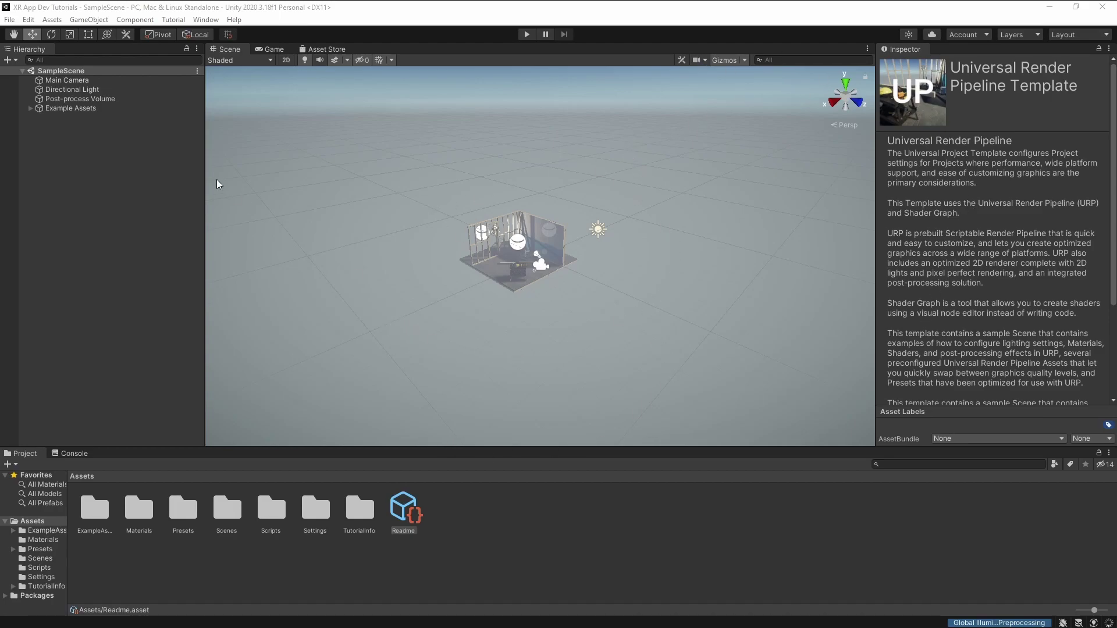
Step: Check the Editor Theme options in the General preferences and close the preferences without changing the theme
{"action": "left_click", "coordinate": [28, 21]}
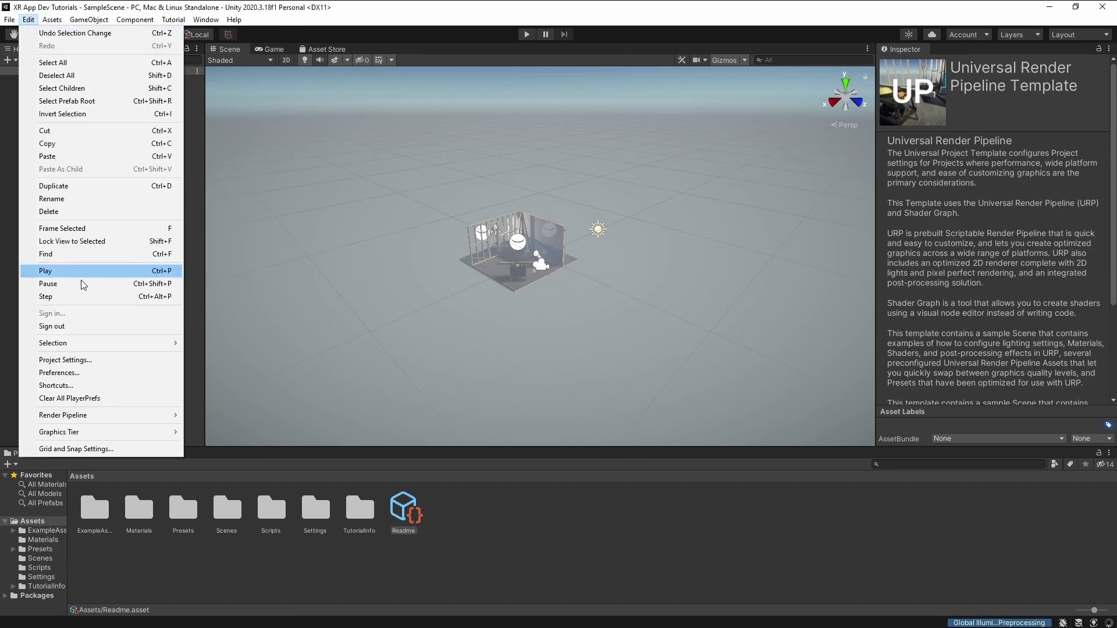
{"action": "left_click", "coordinate": [79, 375]}
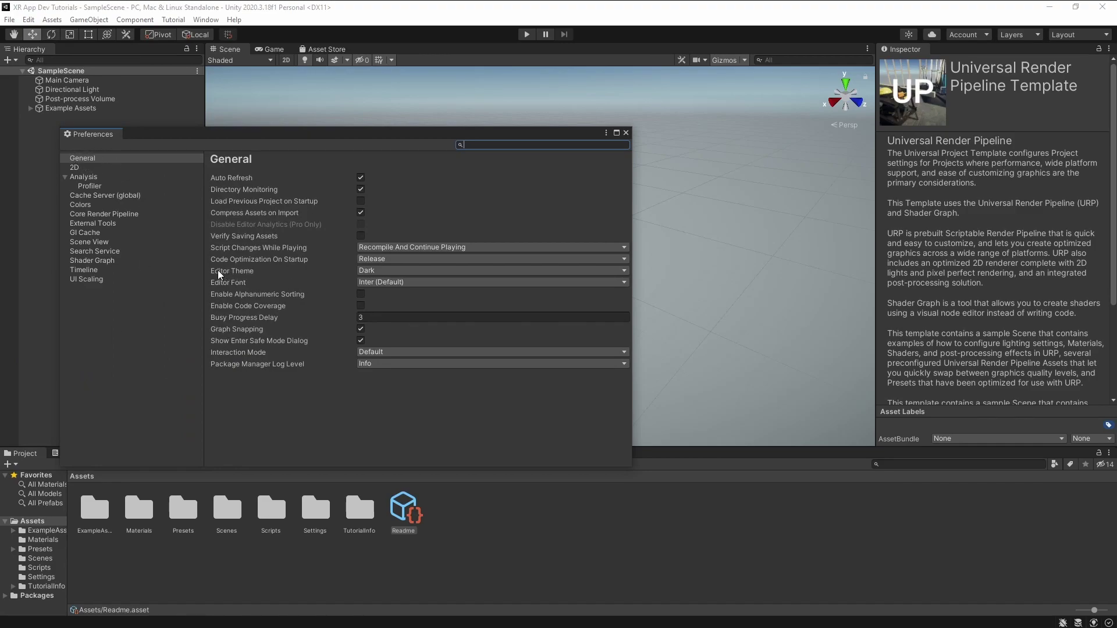
{"action": "left_click", "coordinate": [364, 270]}
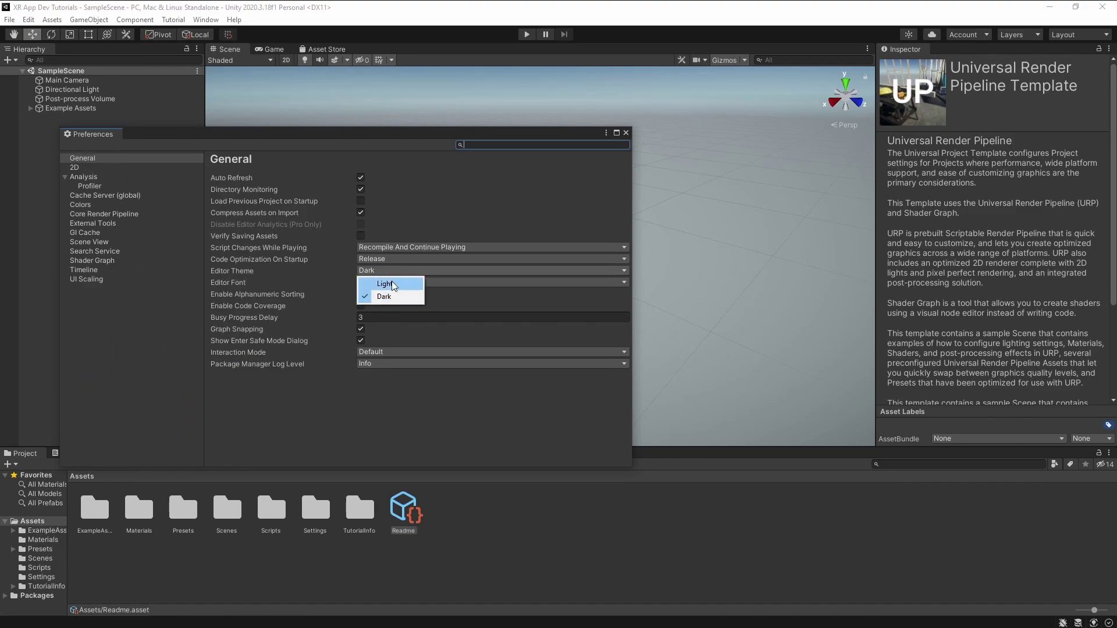
{"action": "left_click", "coordinate": [428, 135]}
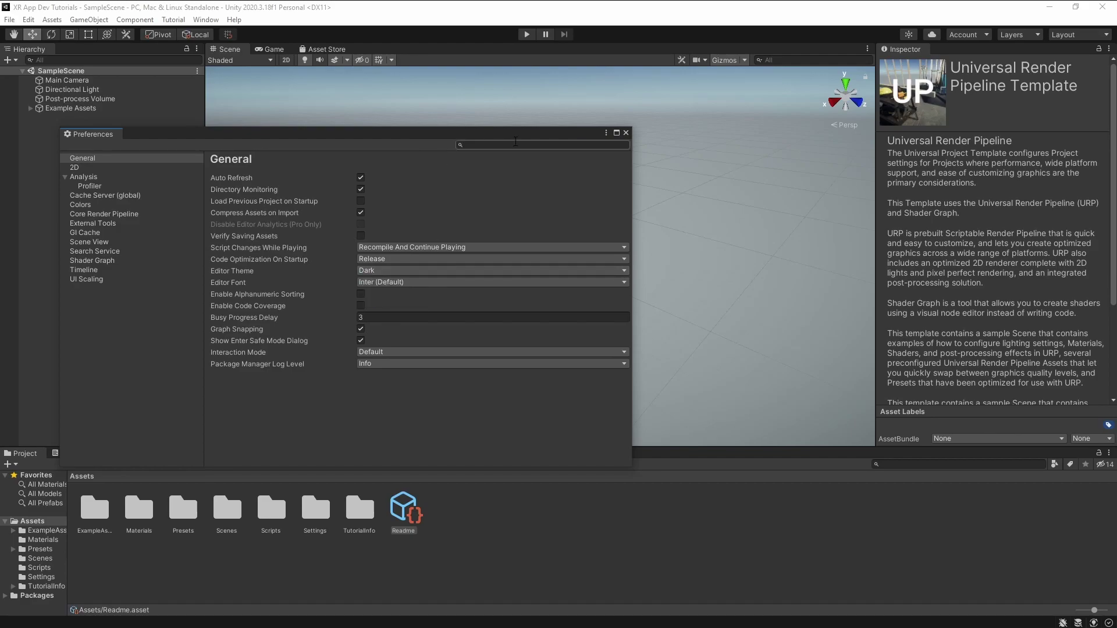
{"action": "left_click", "coordinate": [627, 135]}
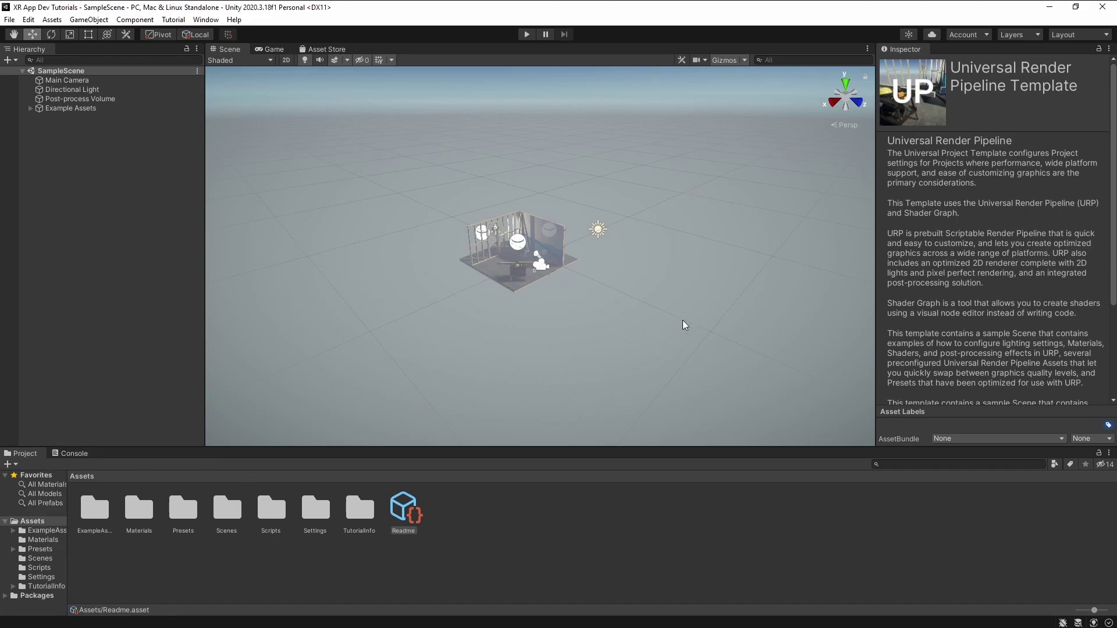
Step: Try docking the Inspector beside the Hierarchy, return it to the far side of the Scene view, and adjust the Hierarchy and Inspector widths
{"action": "left_click_drag", "start_coordinate": [905, 50], "coordinate": [326, 81]}
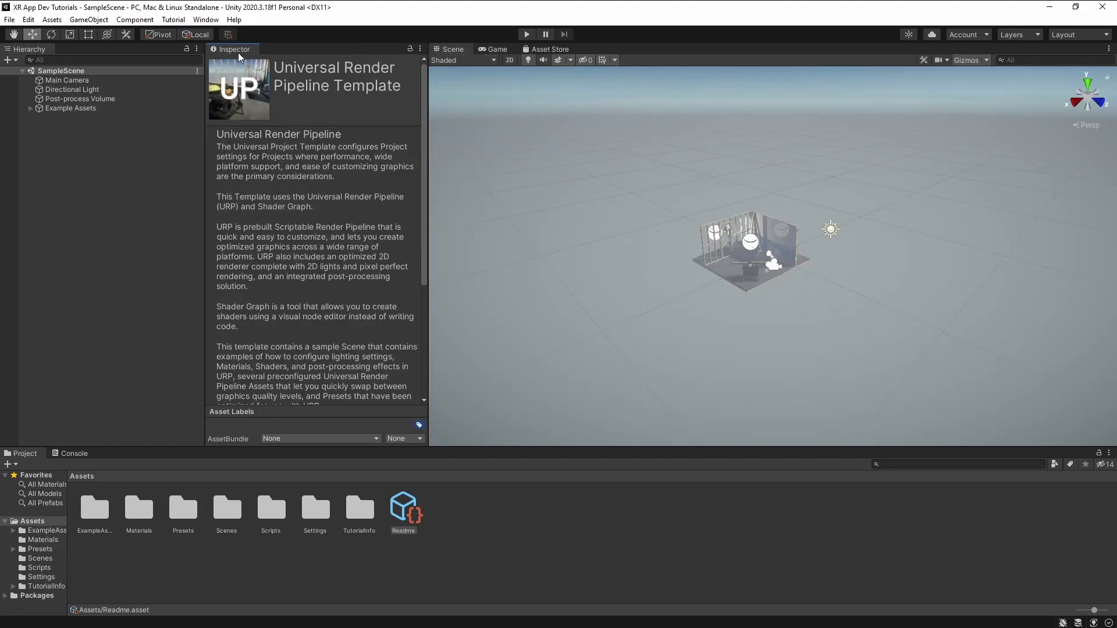
{"action": "left_click_drag", "start_coordinate": [238, 51], "coordinate": [984, 192]}
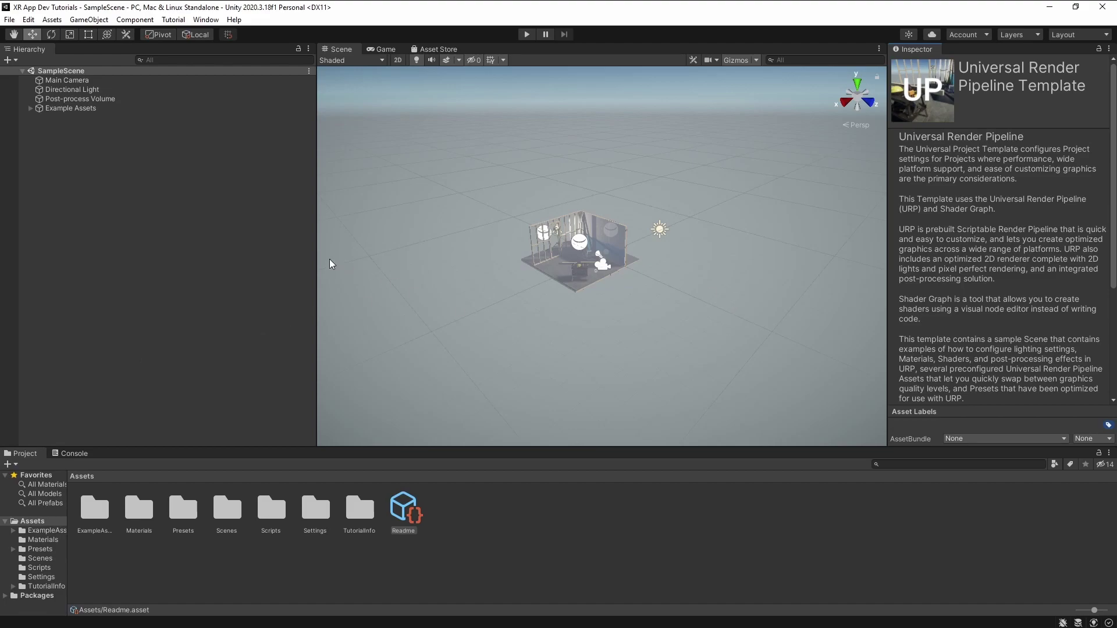
{"action": "left_click_drag", "start_coordinate": [314, 256], "coordinate": [183, 256]}
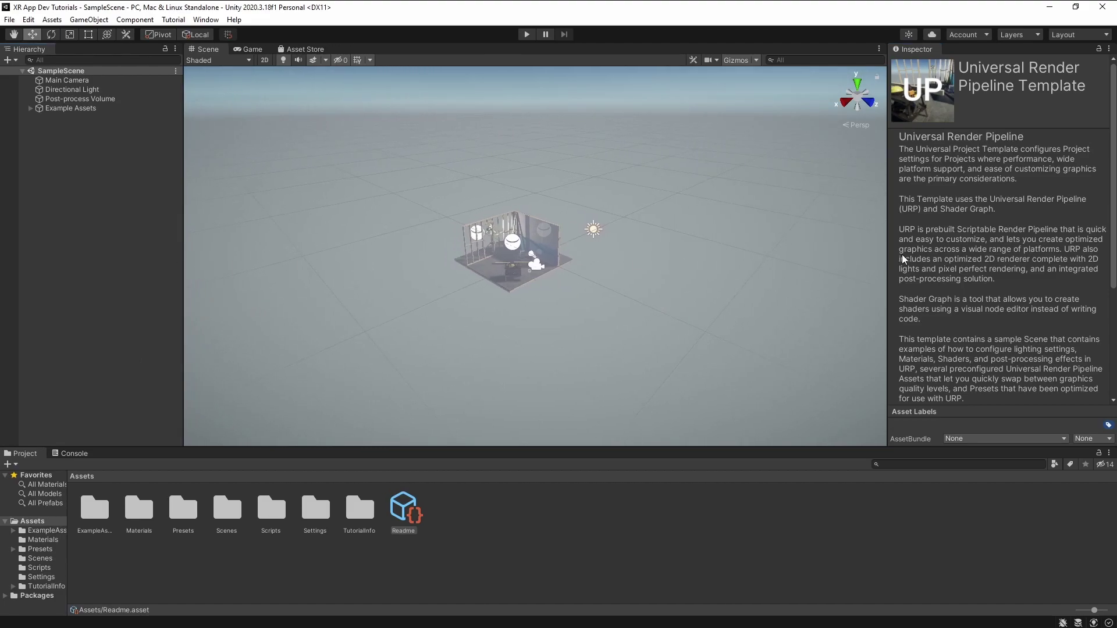
{"action": "left_click_drag", "start_coordinate": [884, 251], "coordinate": [851, 259]}
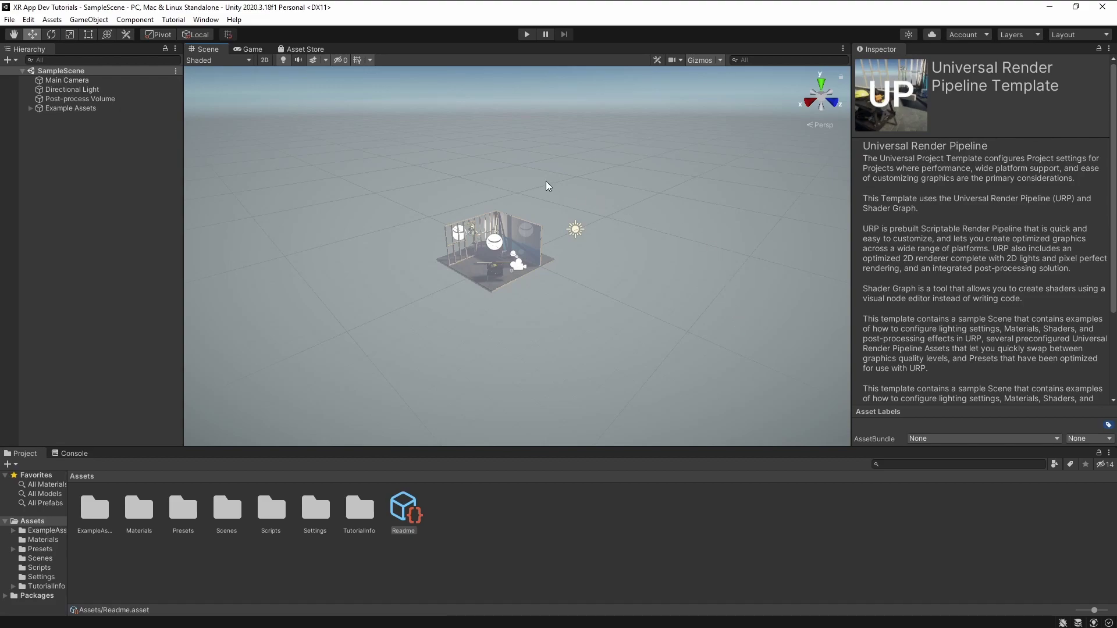
Step: Run the sample scene in Play mode and fly the camera around the construction set
{"action": "left_click", "coordinate": [526, 33]}
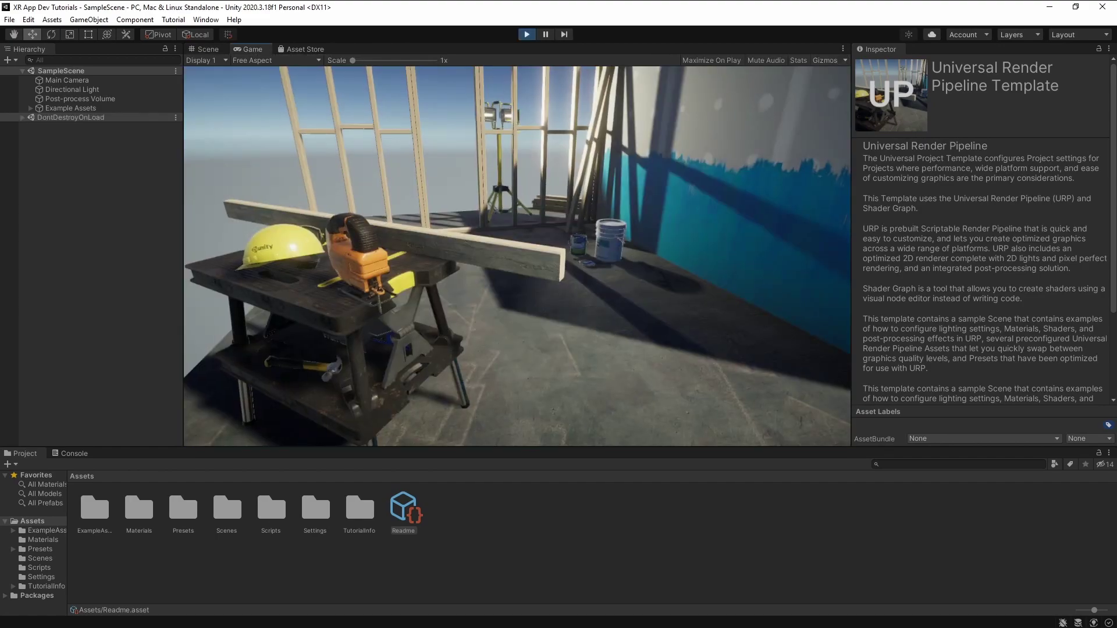
{"action": "key", "text": "s"}
{"action": "key", "text": "w"}
{"action": "key", "text": "d"}
{"action": "key", "text": "s"}
{"action": "key", "text": "a"}
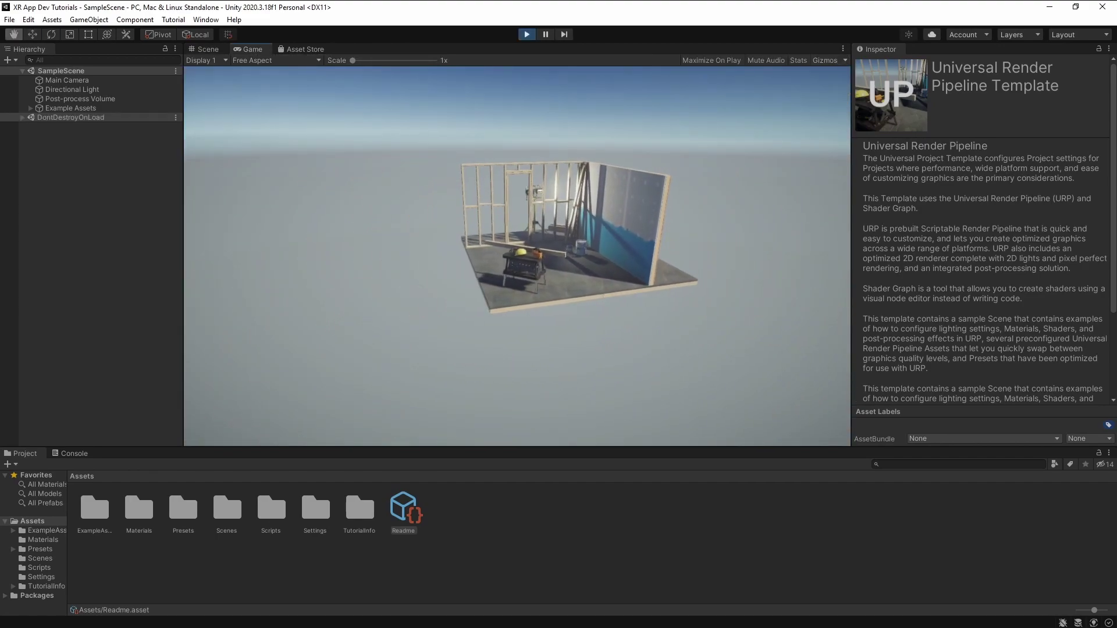
{"action": "key", "text": "d"}
{"action": "key", "text": "w"}
{"action": "key", "text": "a"}
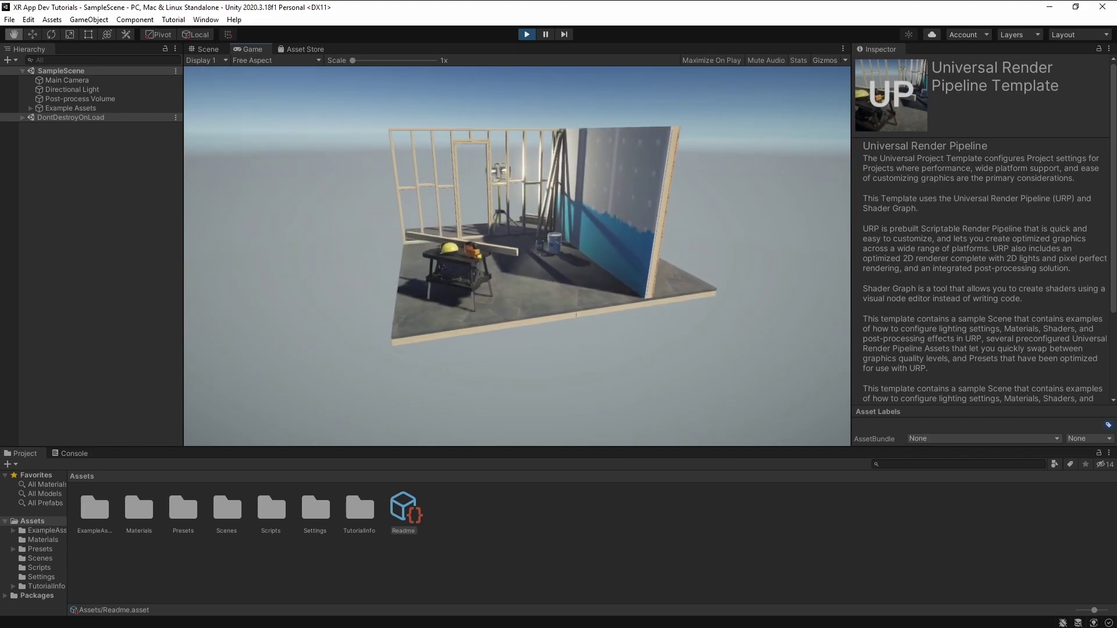
{"action": "key", "text": "s"}
{"action": "key", "text": "d"}
{"action": "key", "text": "w"}
{"action": "key", "text": "w"}
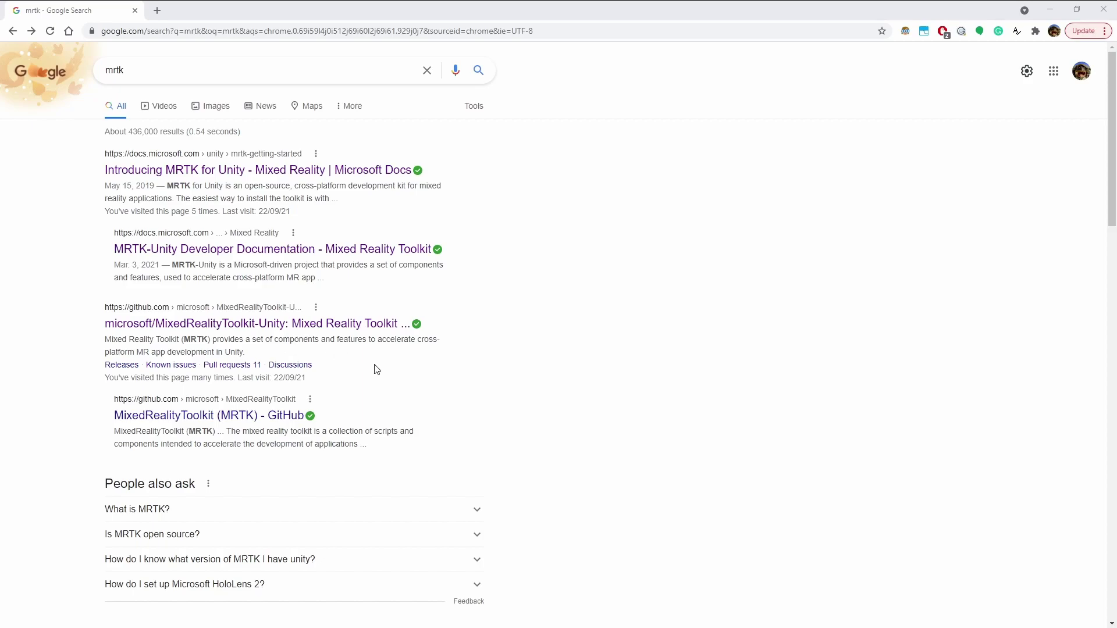
Step: Switch to the browser, open the microsoft/MixedRealityToolkit-Unity repository from the mrtk search results, and view the v2.7.2 release's downloadable assets
{"action": "left_click", "coordinate": [258, 327]}
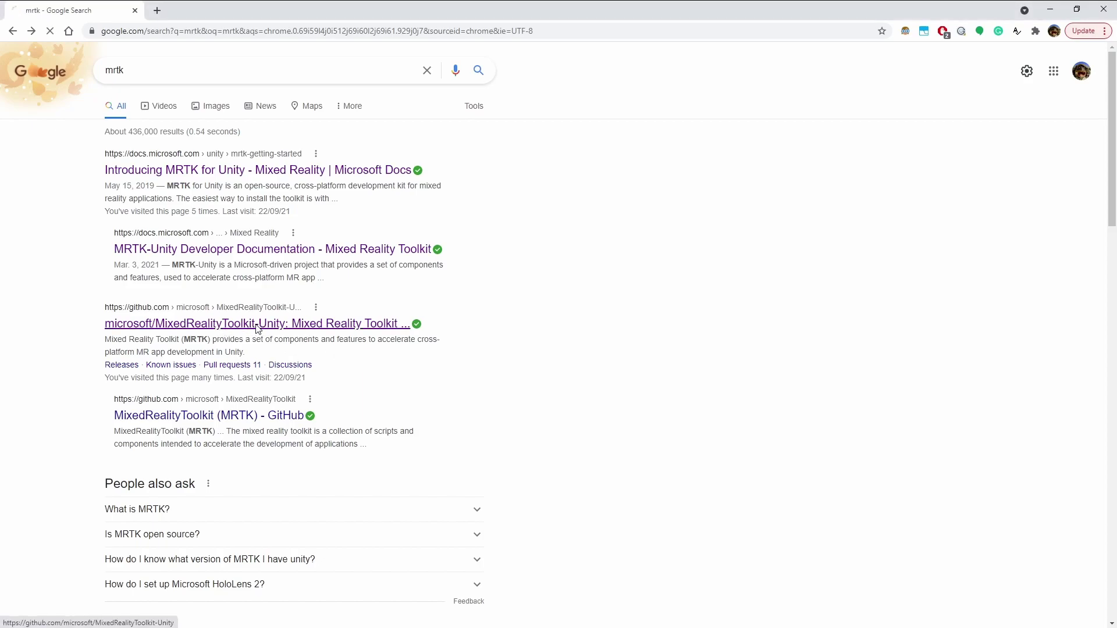
{"action": "scroll", "coordinate": [692, 442], "scroll_direction": "down", "scroll_amount": 2}
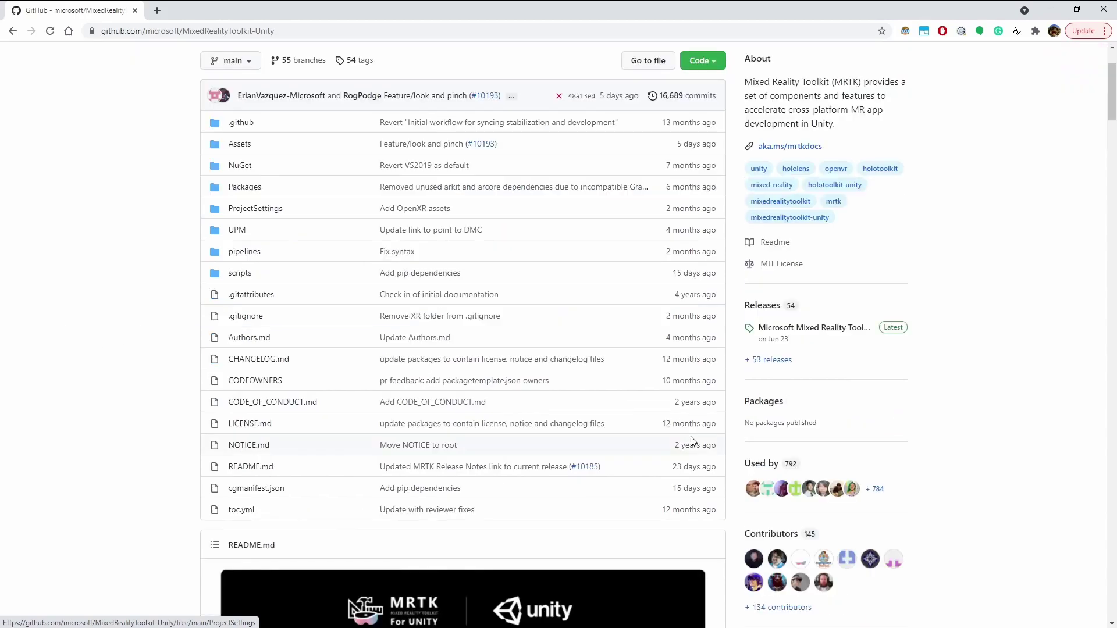
{"action": "left_click", "coordinate": [803, 335]}
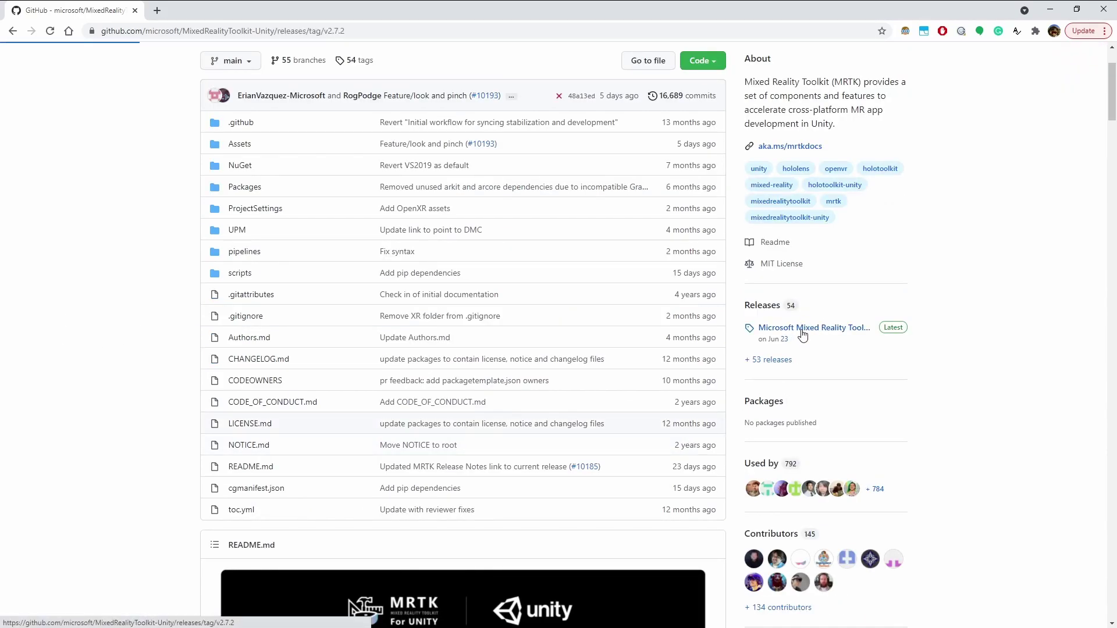
{"action": "scroll", "coordinate": [755, 242], "scroll_direction": "down", "scroll_amount": 10}
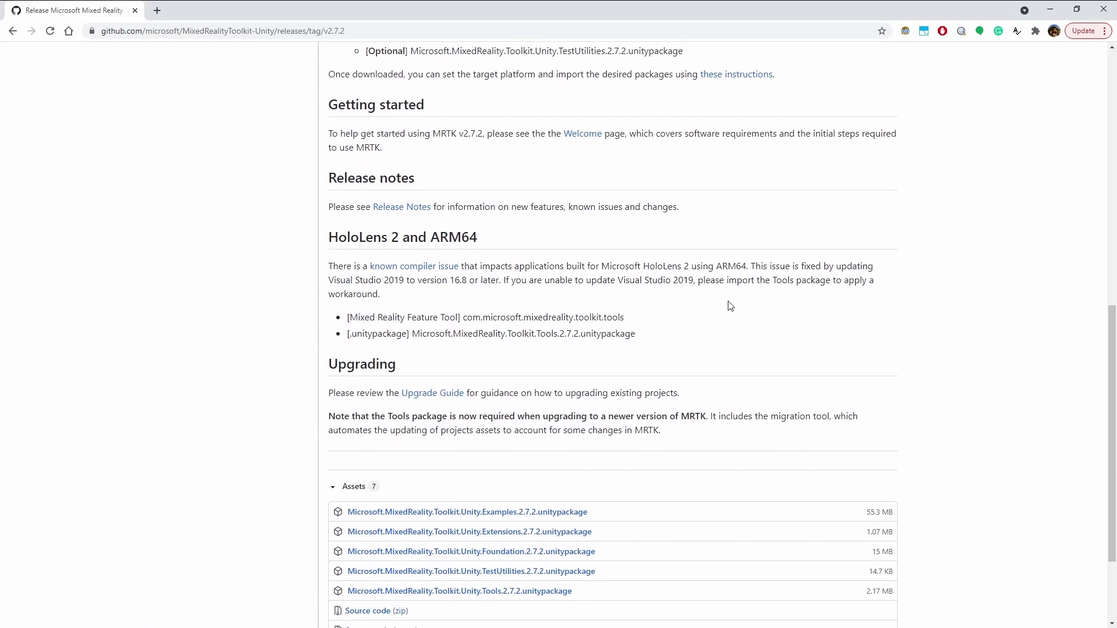
{"action": "scroll", "coordinate": [715, 320], "scroll_direction": "down", "scroll_amount": 2}
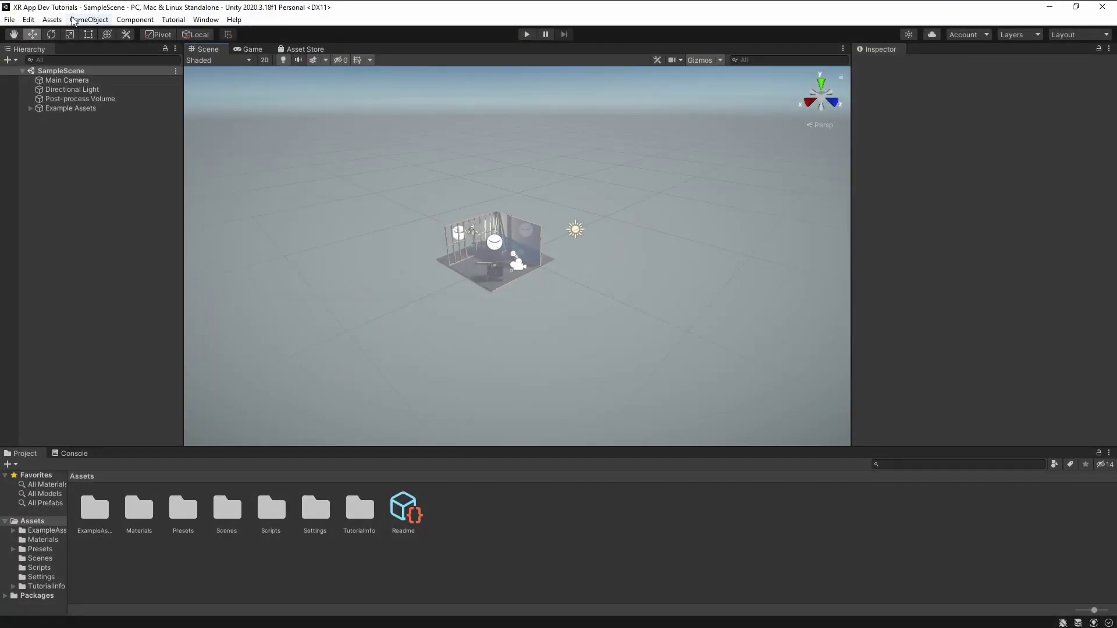
Step: Return to Unity and find the custom package import option, without importing anything
{"action": "left_click", "coordinate": [52, 20]}
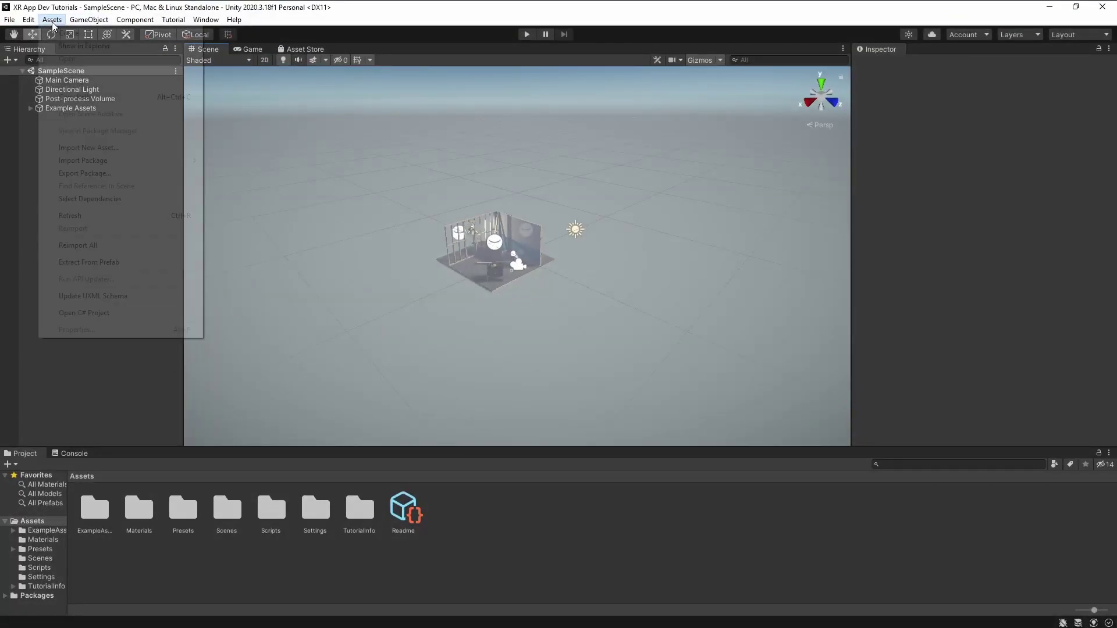
{"action": "mouse_move", "coordinate": [87, 163]}
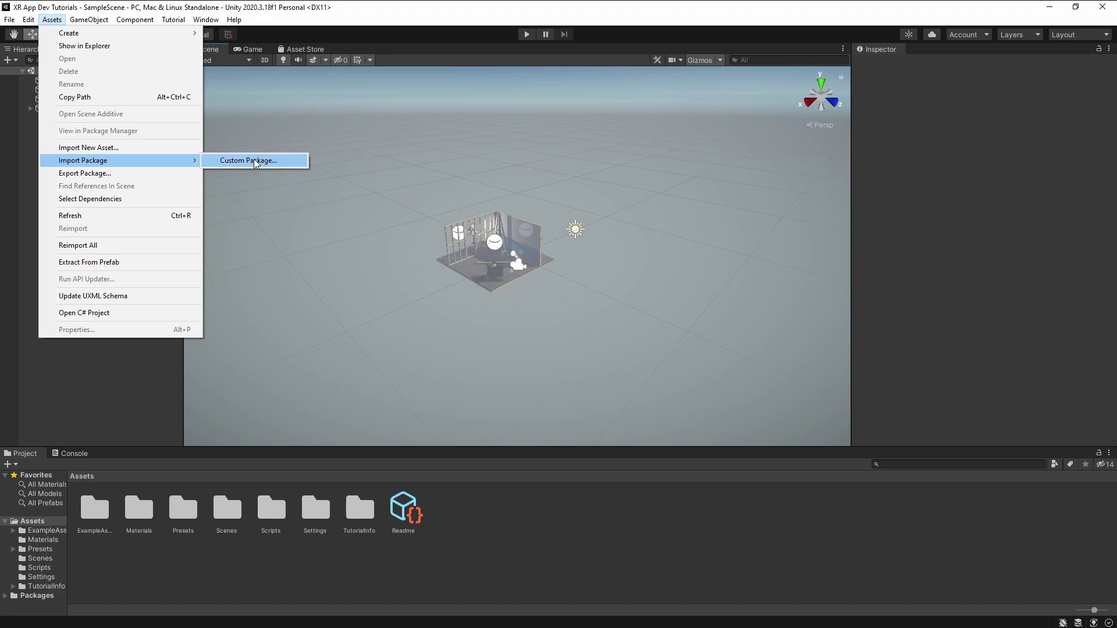
{"action": "left_click", "coordinate": [541, 311]}
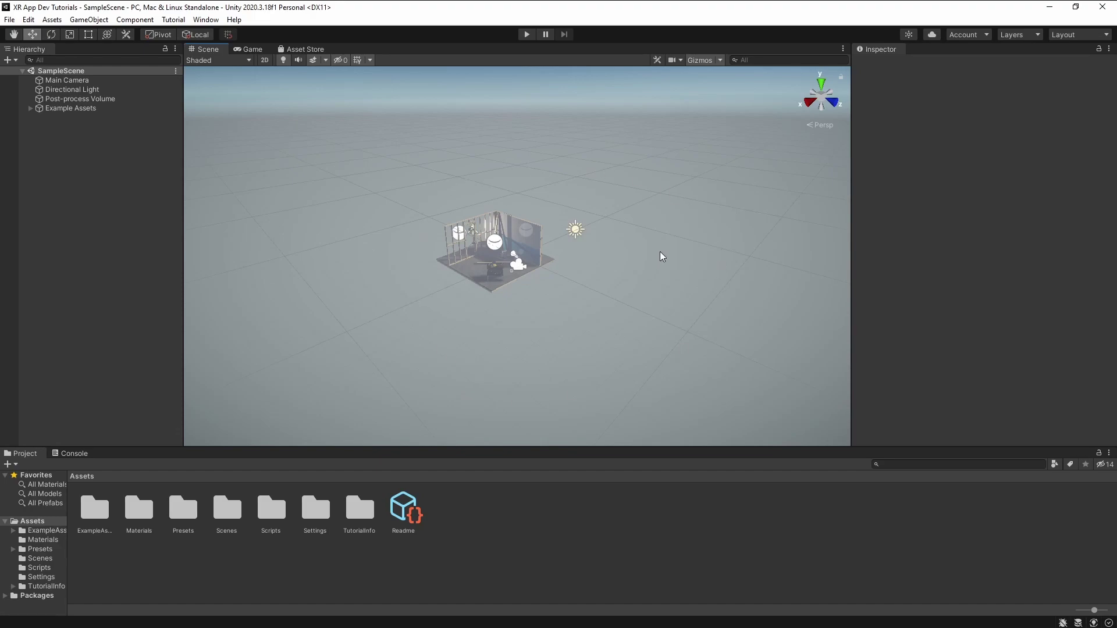
Step: Switch back to the browser and read the Download section of the Microsoft Mixed Reality Toolkit v2.7.2 release
{"action": "left_click", "coordinate": [1050, 8]}
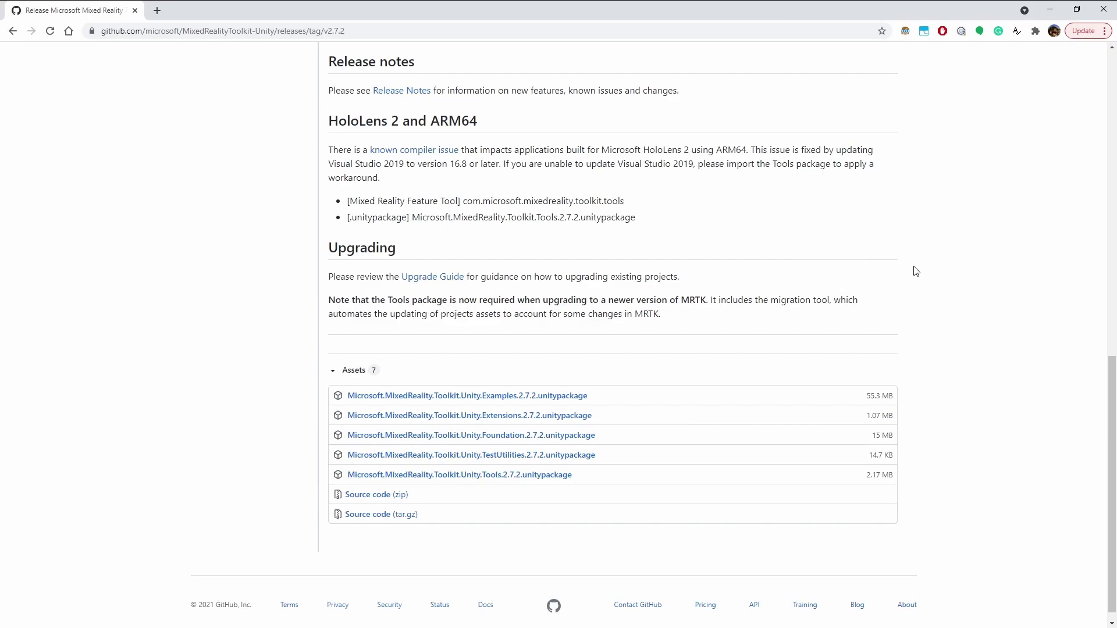
{"action": "scroll", "coordinate": [933, 280], "scroll_direction": "up", "scroll_amount": 5}
{"action": "scroll", "coordinate": [934, 308], "scroll_direction": "up", "scroll_amount": 4}
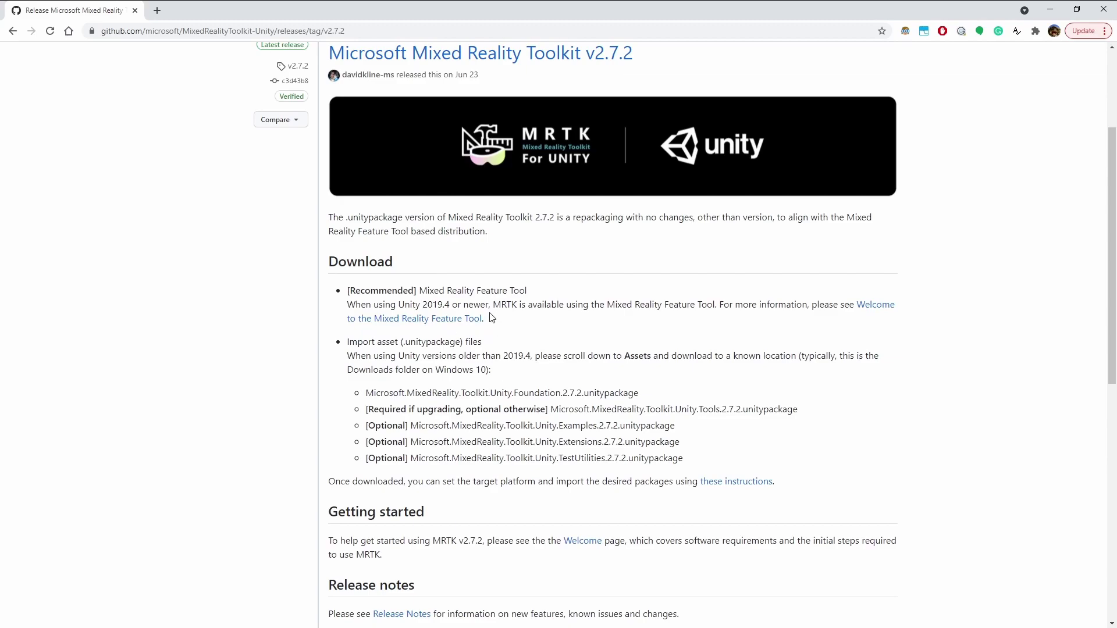
{"action": "scroll", "coordinate": [434, 342], "scroll_direction": "up", "scroll_amount": 3}
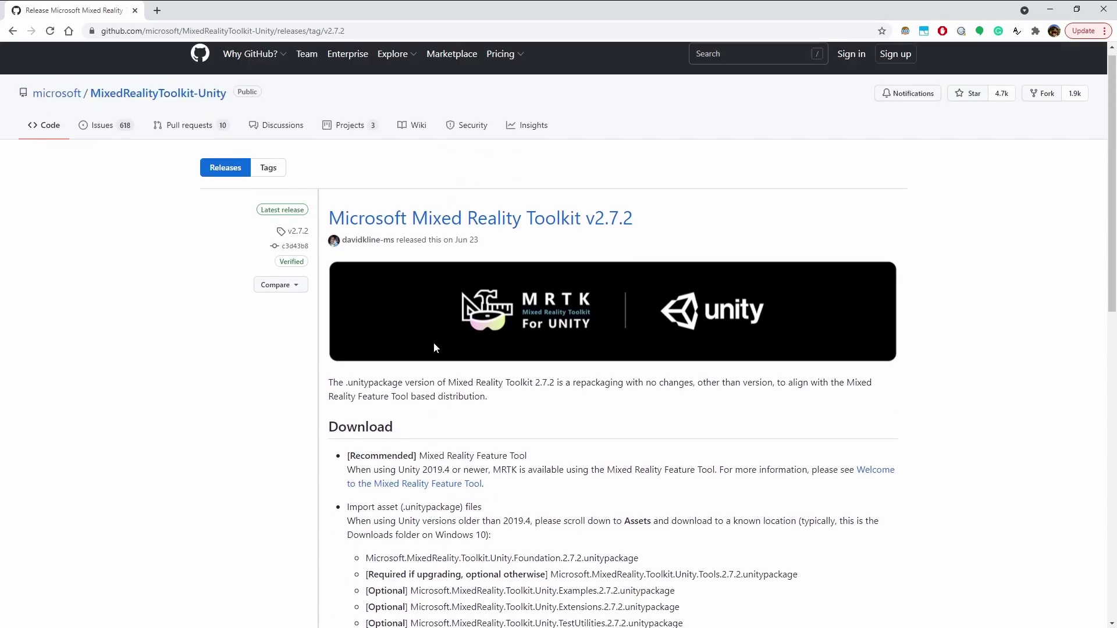
{"action": "scroll", "coordinate": [436, 316], "scroll_direction": "down", "scroll_amount": 3}
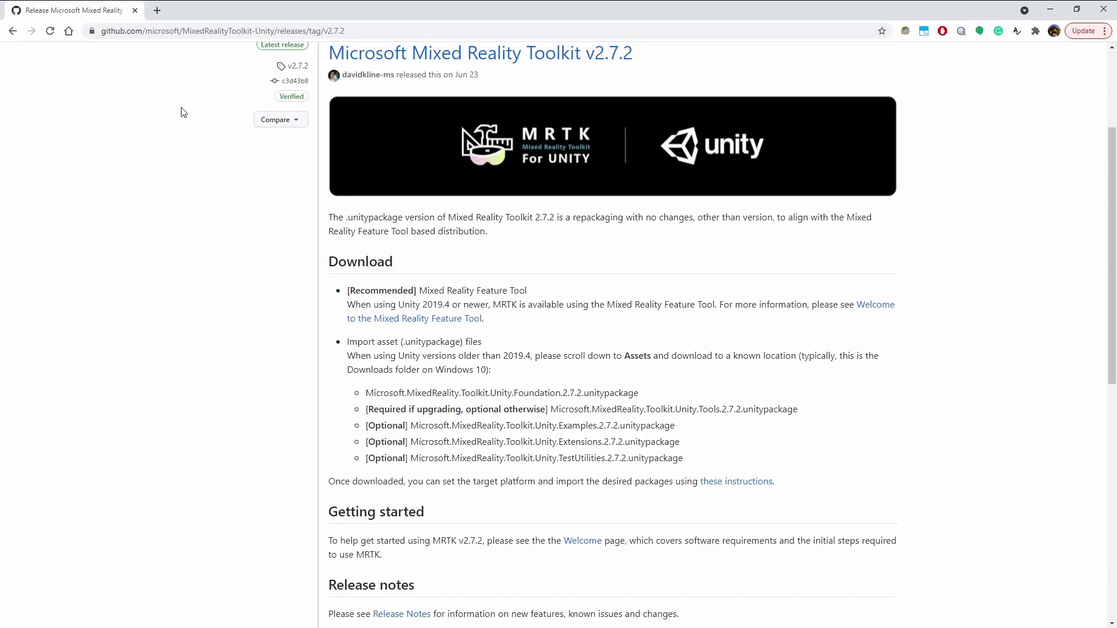
Step: Go back to the mrtk search results, open the Introducing MRTK for Unity article, and follow its installation and usage instructions link
{"action": "left_click", "coordinate": [12, 30]}
{"action": "left_click", "coordinate": [13, 30]}
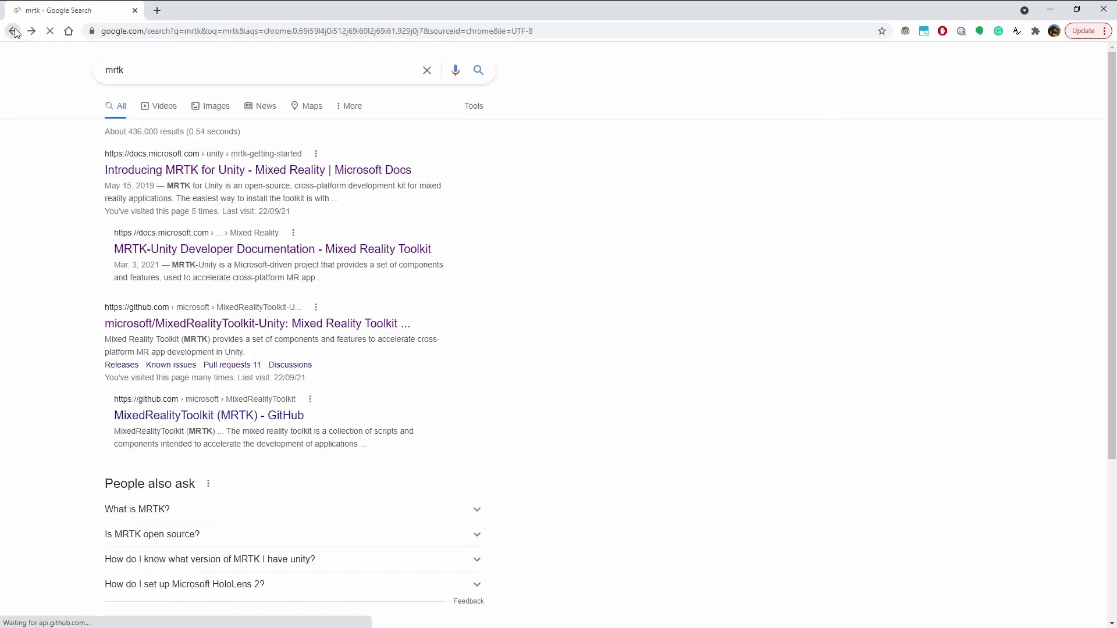
{"action": "left_click", "coordinate": [237, 170]}
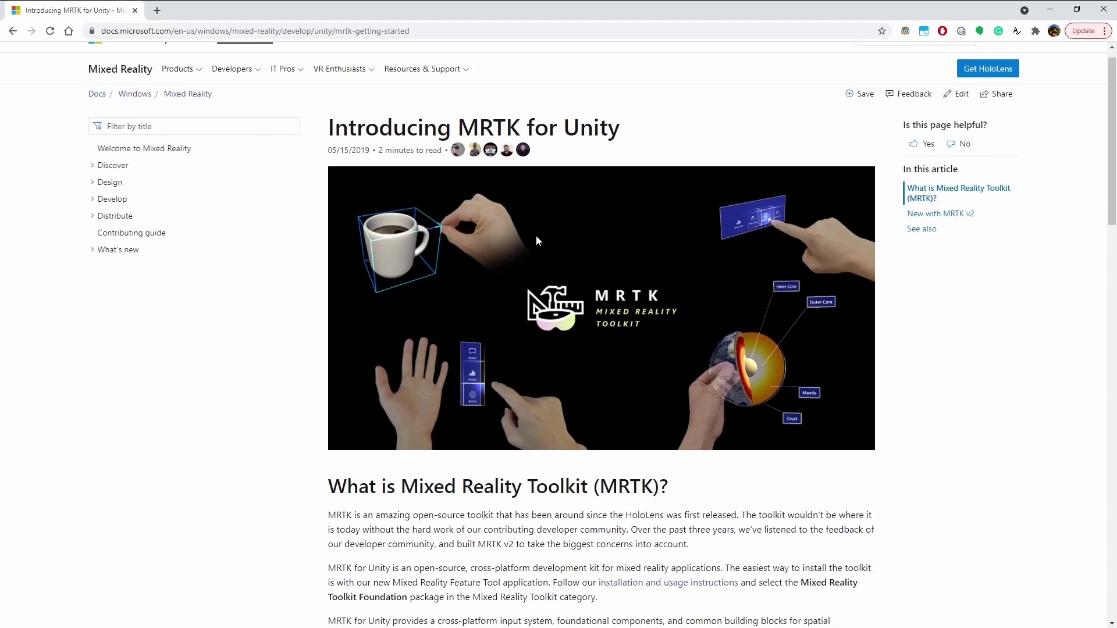
{"action": "scroll", "coordinate": [537, 237], "scroll_direction": "down", "scroll_amount": 5}
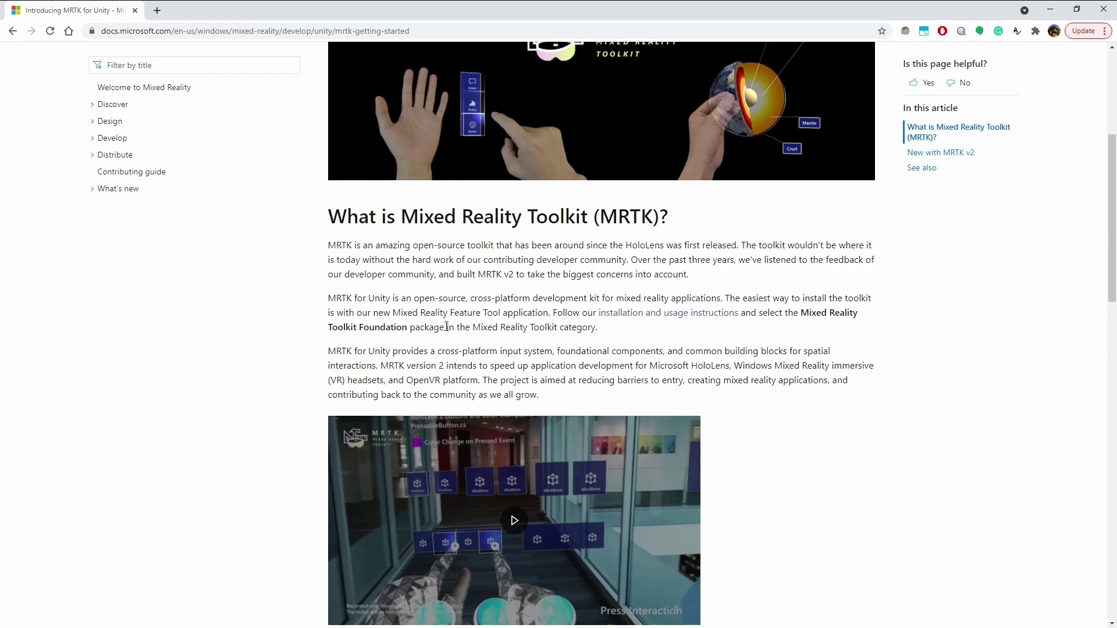
{"action": "left_click", "coordinate": [693, 315]}
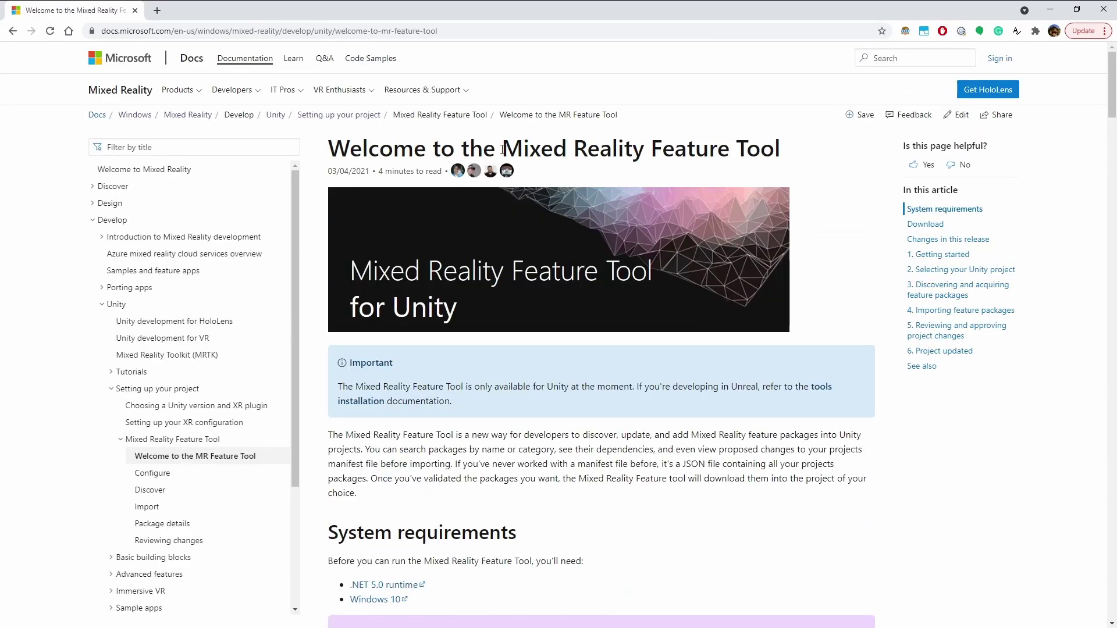
Step: Review the Mixed Reality Feature Tool's system requirements and open the Microsoft Download Center page for its latest version
{"action": "scroll", "coordinate": [571, 292], "scroll_direction": "down", "scroll_amount": 5}
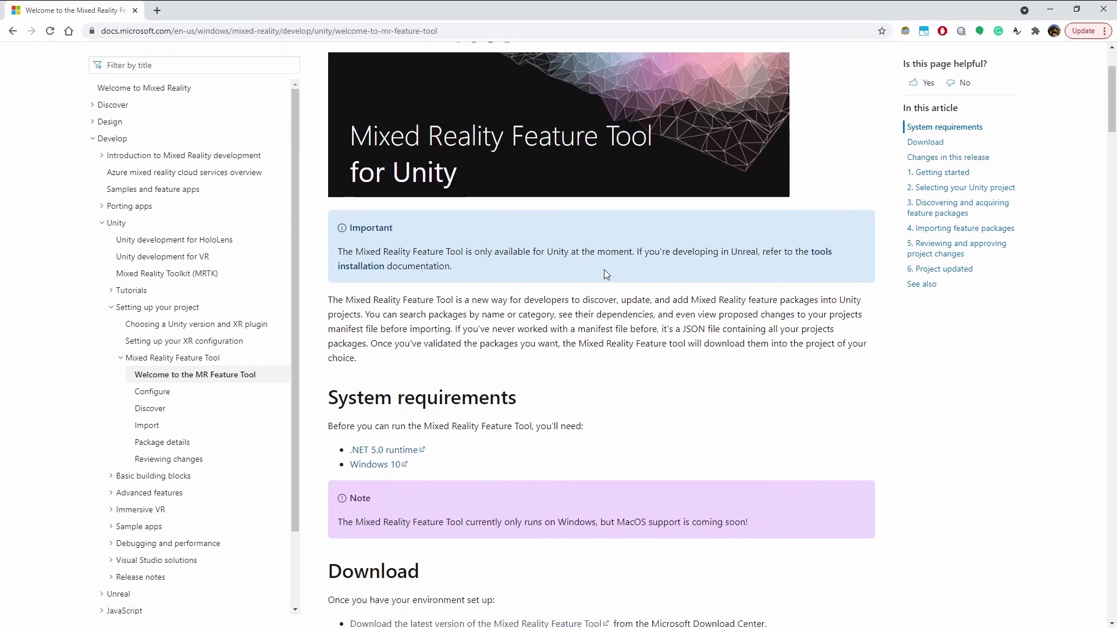
{"action": "scroll", "coordinate": [673, 245], "scroll_direction": "up", "scroll_amount": 2}
{"action": "scroll", "coordinate": [673, 244], "scroll_direction": "up", "scroll_amount": 2}
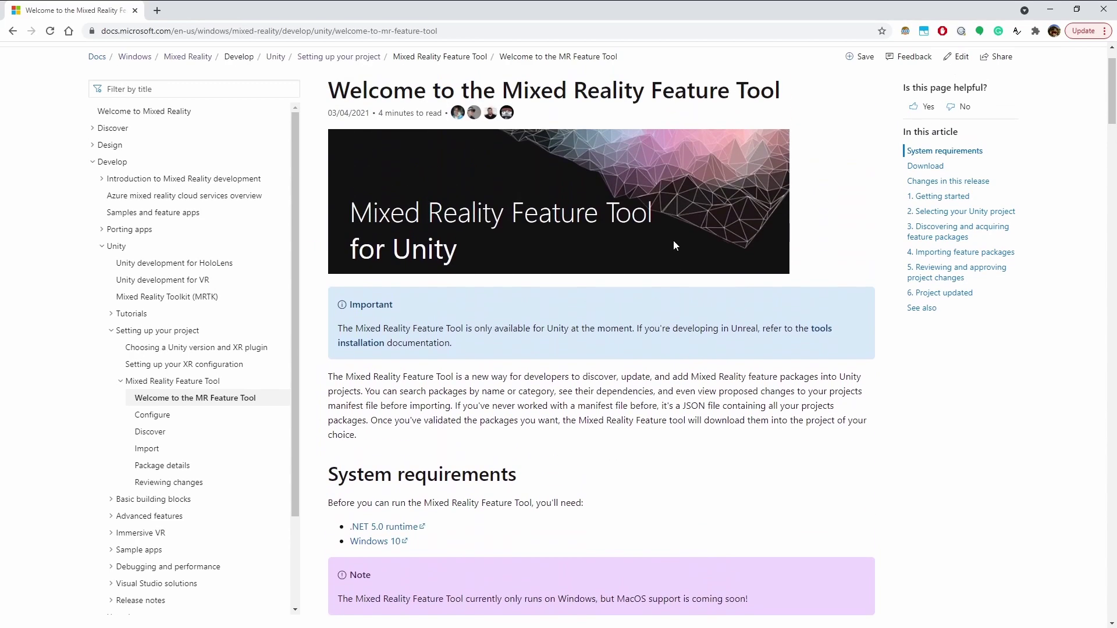
{"action": "scroll", "coordinate": [673, 242], "scroll_direction": "down", "scroll_amount": 7}
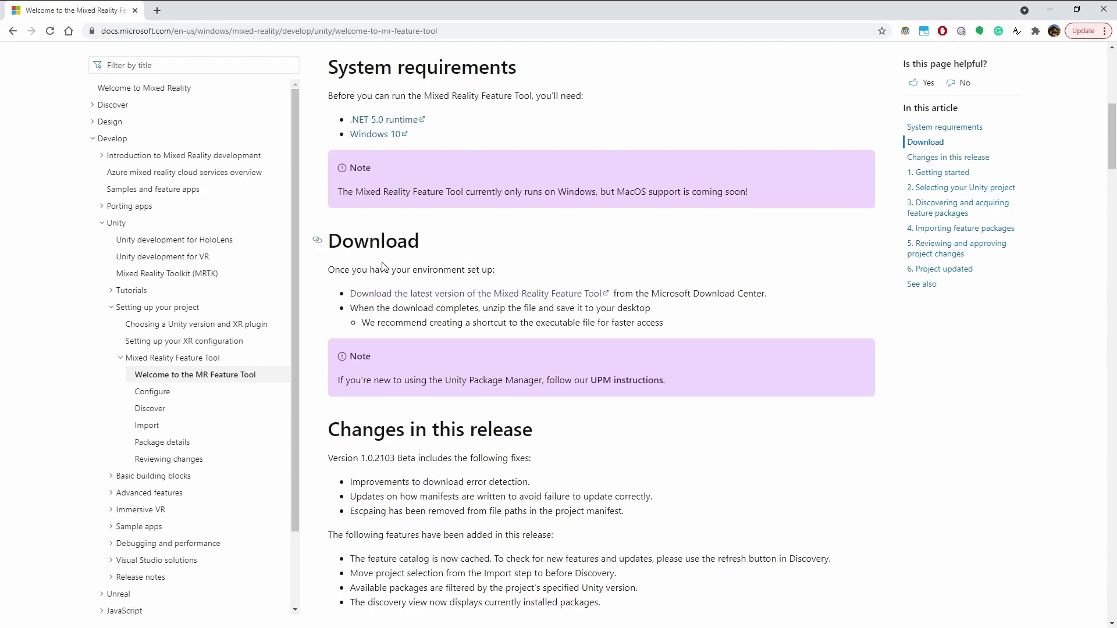
{"action": "left_click", "coordinate": [451, 294]}
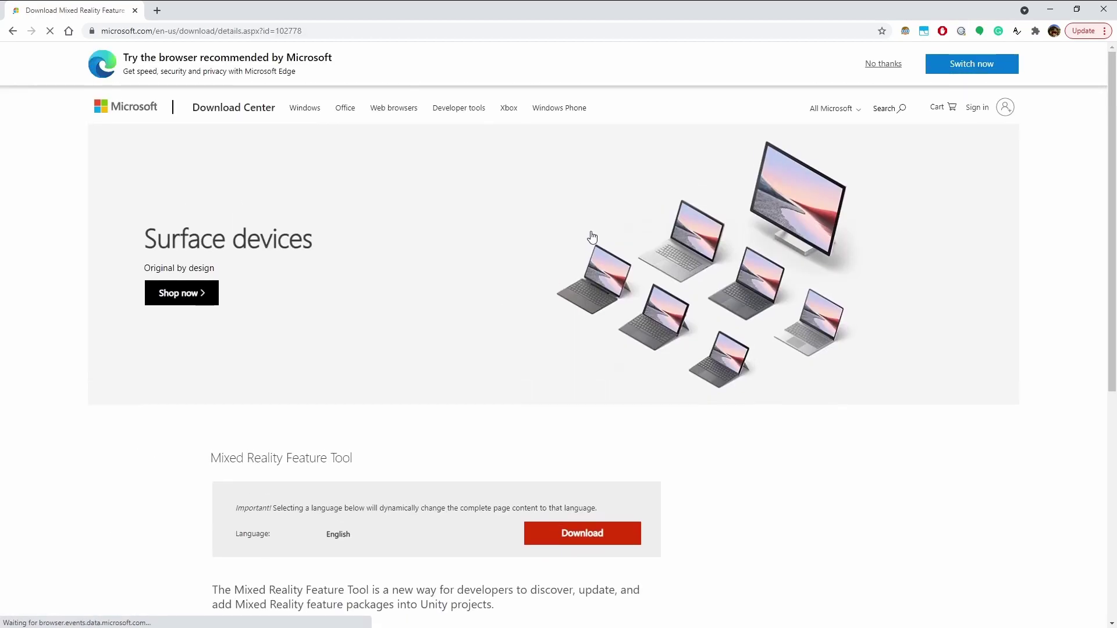
Step: Download the Mixed Reality Feature Tool and launch MixedRealityFeatureTool from its folder in Downloads
{"action": "scroll", "coordinate": [483, 243], "scroll_direction": "down", "scroll_amount": 4}
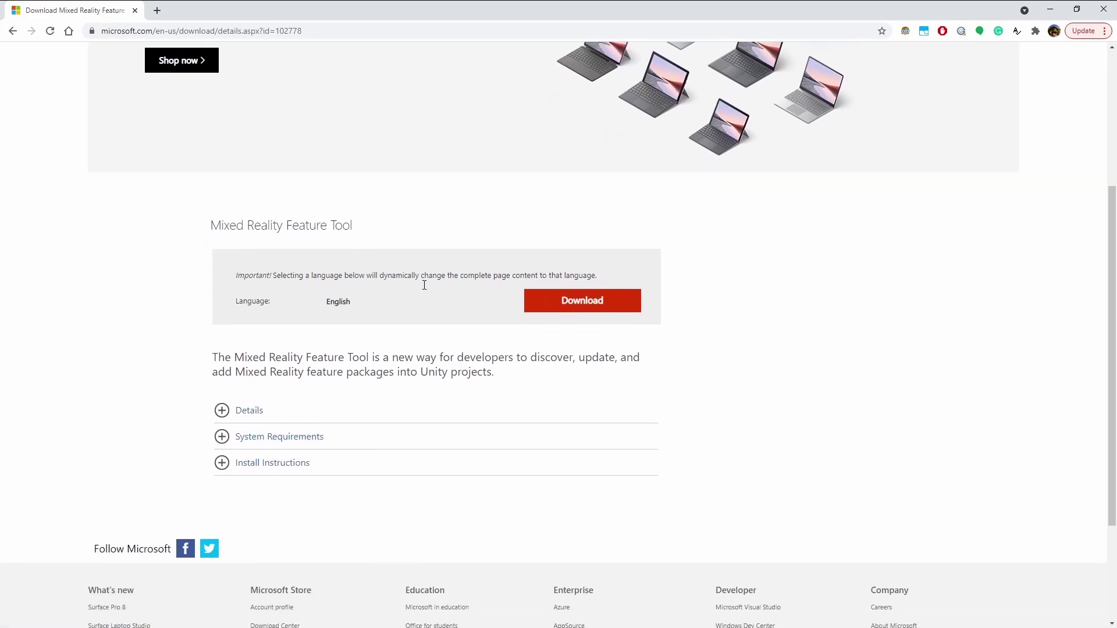
{"action": "left_click", "coordinate": [601, 304]}
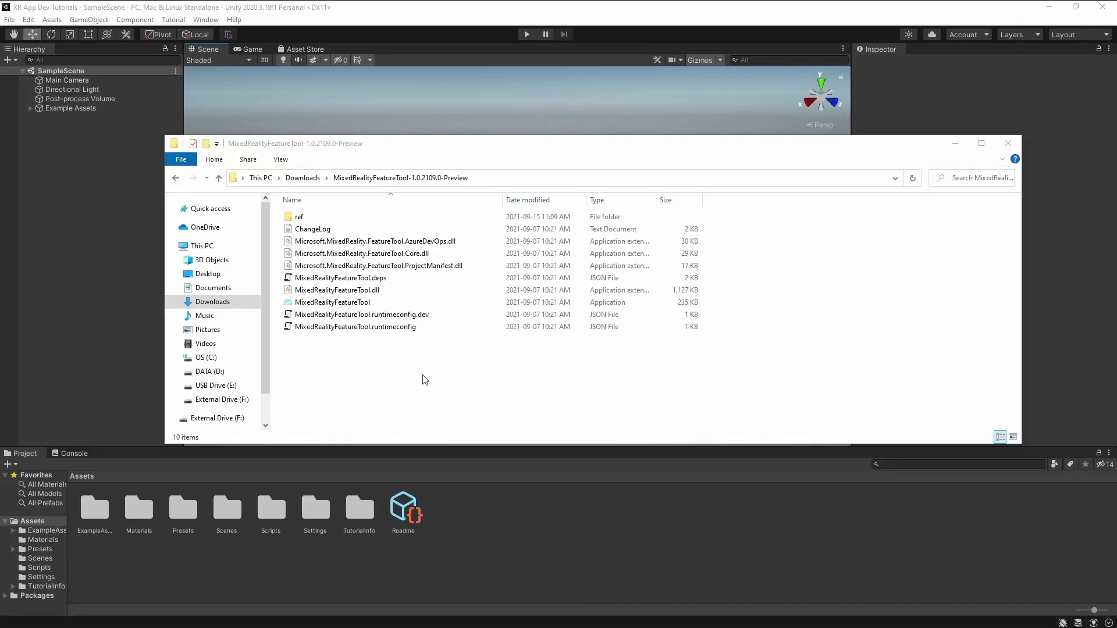
{"action": "left_click", "coordinate": [415, 305]}
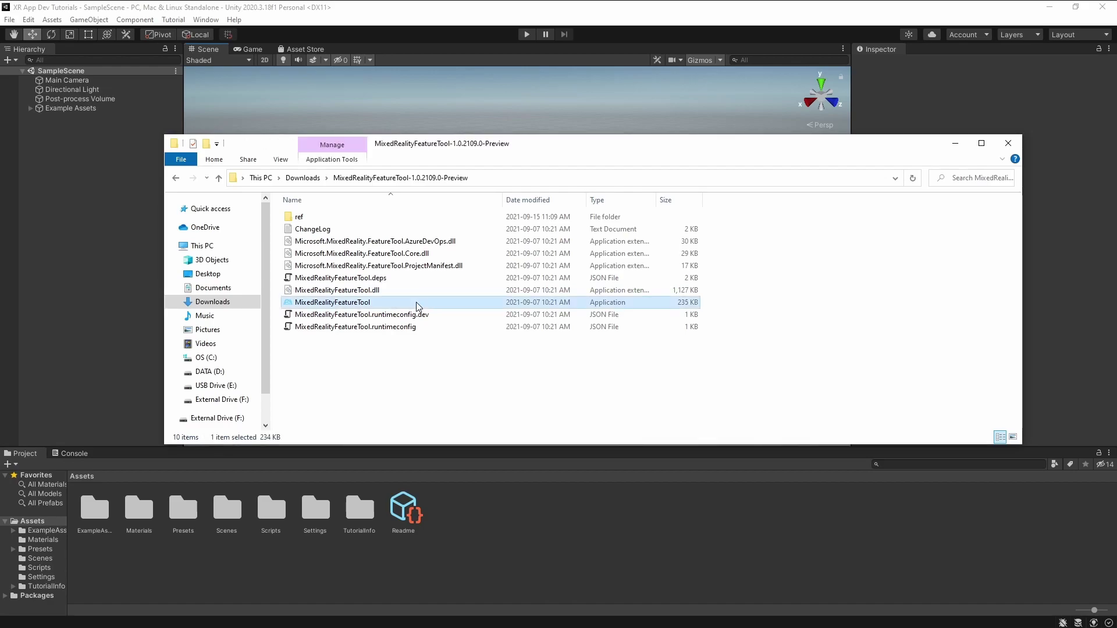
{"action": "double_click", "coordinate": [417, 303]}
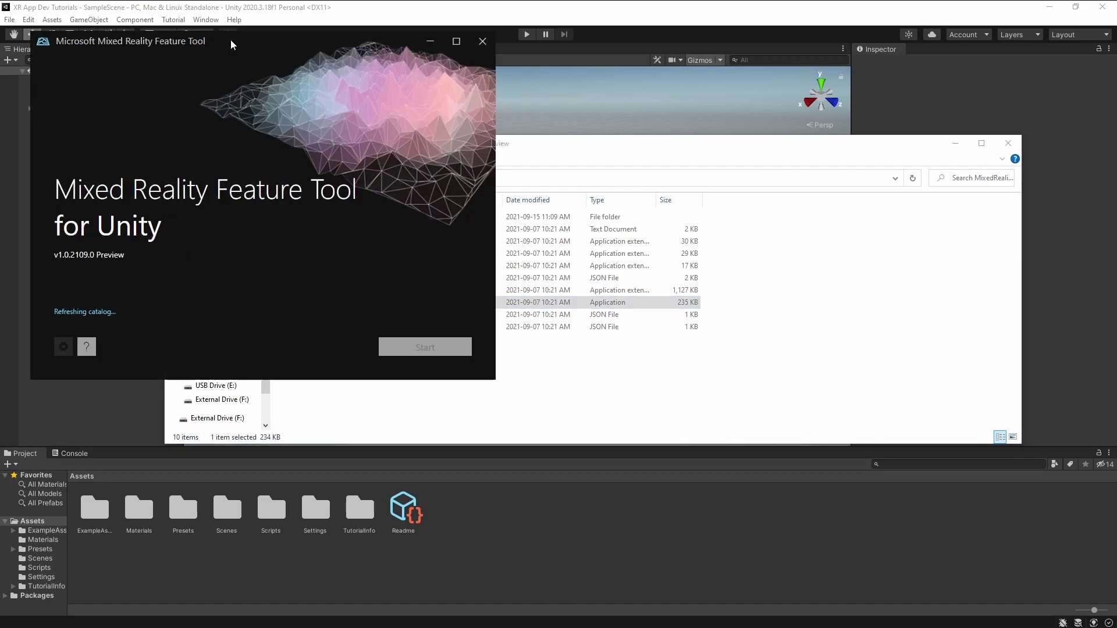
{"action": "left_click_drag", "start_coordinate": [230, 39], "coordinate": [400, 74]}
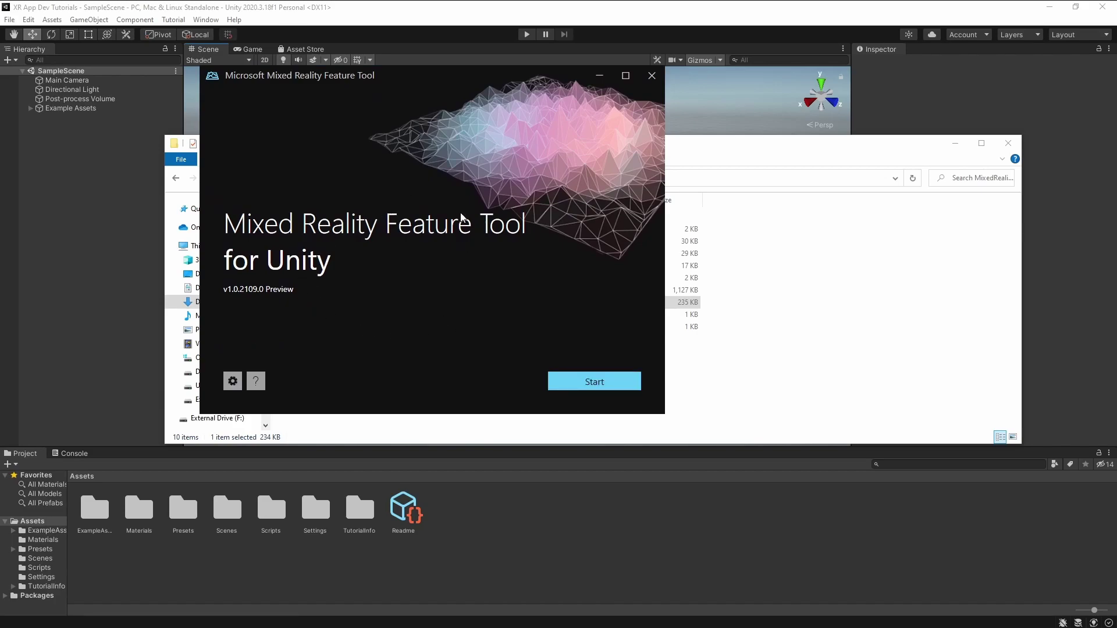
Step: Start the feature tool, set the project path to D:\Unity Projects\XR App Dev Tutorials, and proceed to feature discovery
{"action": "left_click", "coordinate": [611, 383]}
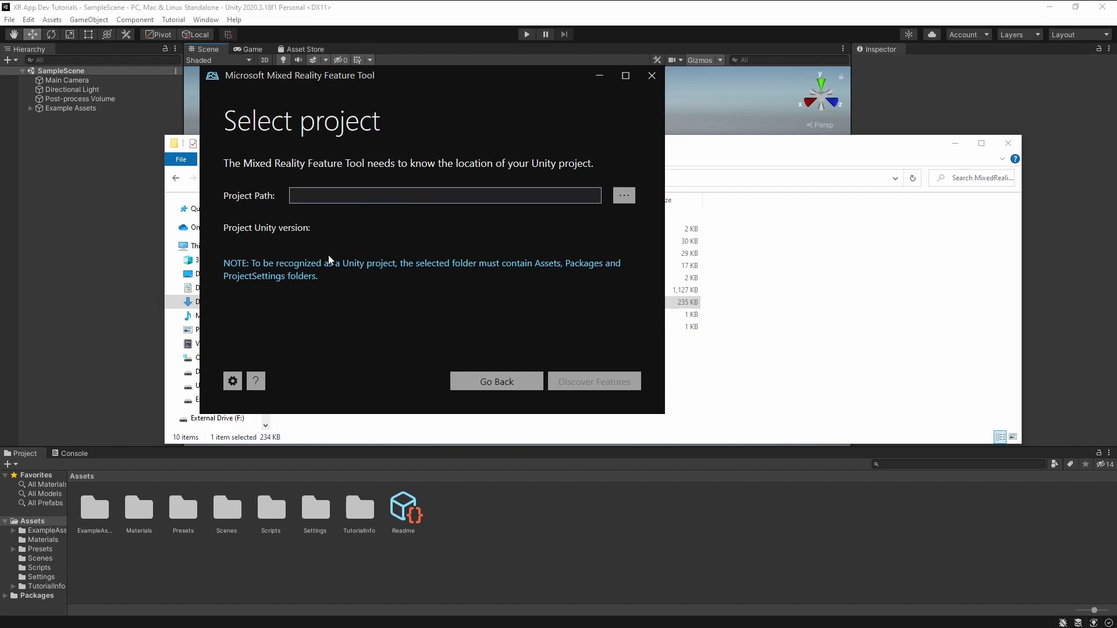
{"action": "left_click", "coordinate": [627, 197]}
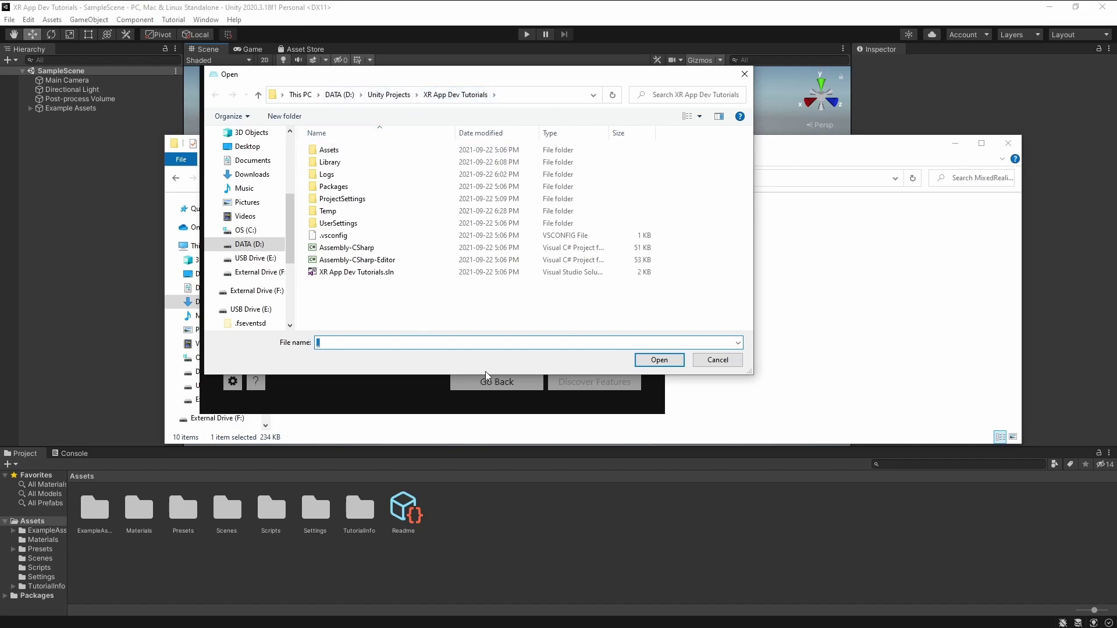
{"action": "left_click", "coordinate": [667, 361]}
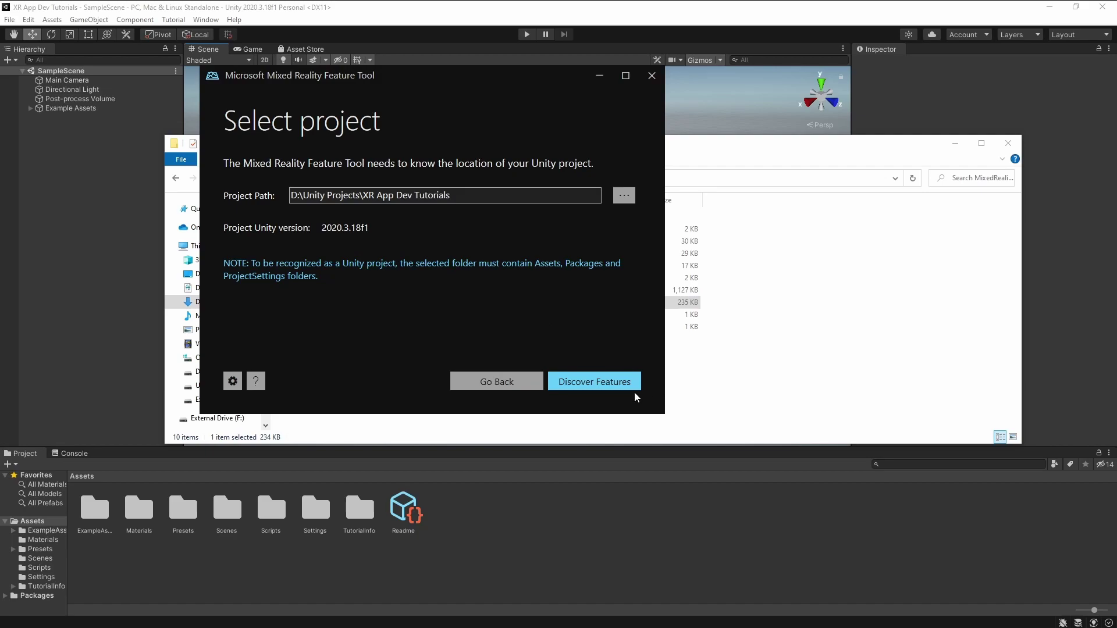
{"action": "left_click", "coordinate": [602, 386]}
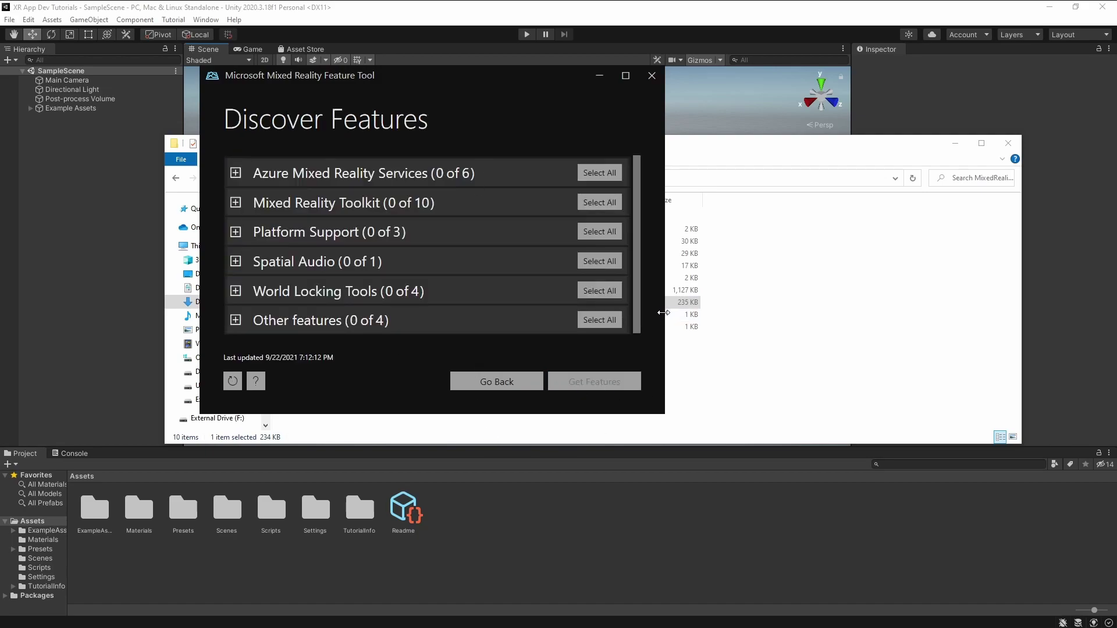
Step: Enlarge the feature tool window and examine the packages offered under Azure services, Mixed Reality Toolkit, Platform Support, and Other features
{"action": "left_click_drag", "start_coordinate": [665, 309], "coordinate": [819, 303]}
{"action": "left_click_drag", "start_coordinate": [505, 414], "coordinate": [510, 569]}
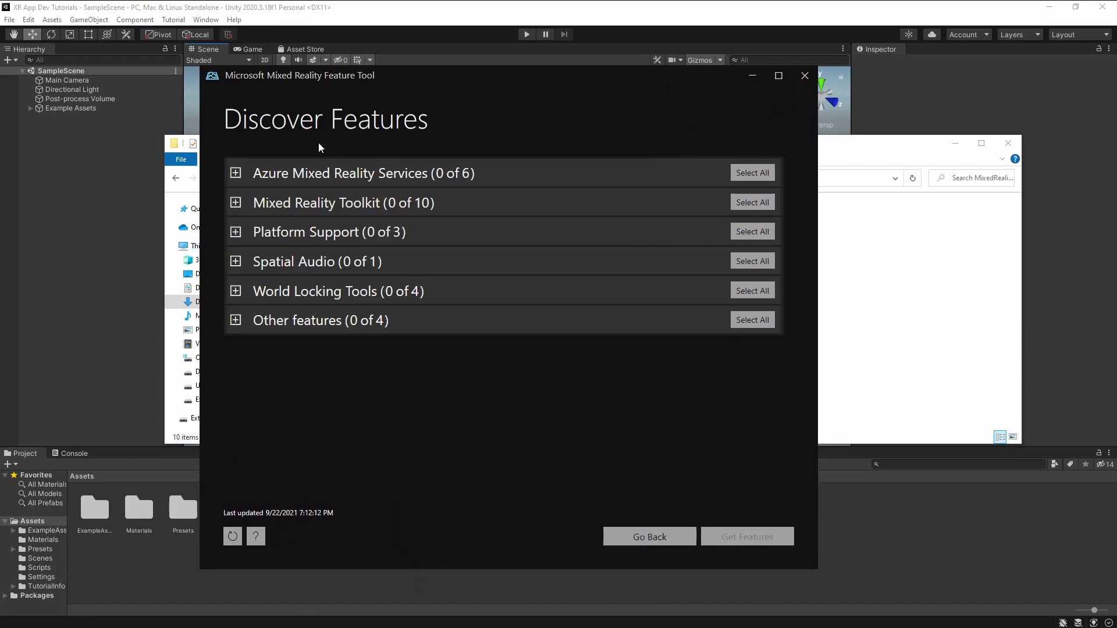
{"action": "left_click", "coordinate": [235, 174]}
{"action": "left_click", "coordinate": [235, 173]}
{"action": "left_click", "coordinate": [241, 204]}
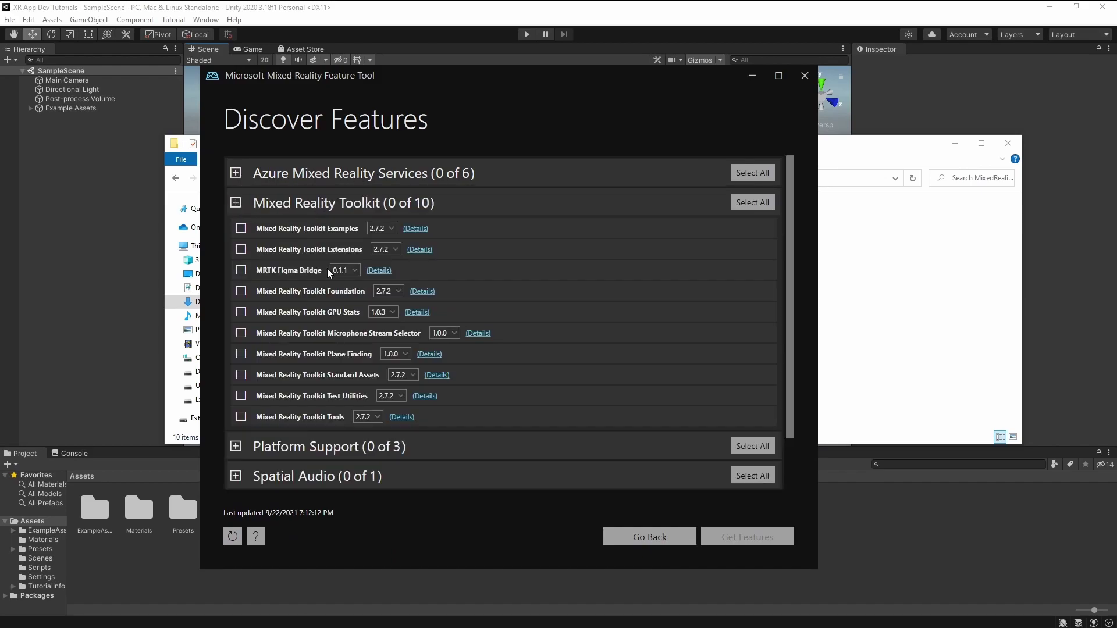
{"action": "scroll", "coordinate": [305, 363], "scroll_direction": "down", "scroll_amount": 2}
{"action": "left_click", "coordinate": [236, 386]}
{"action": "scroll", "coordinate": [297, 384], "scroll_direction": "down", "scroll_amount": 2}
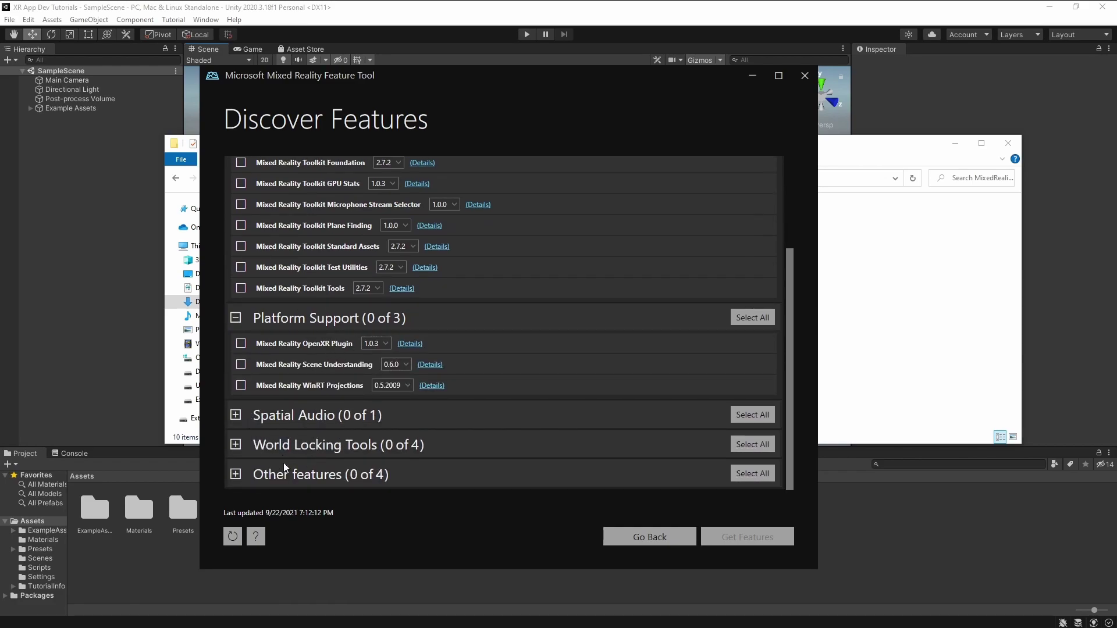
{"action": "left_click", "coordinate": [244, 476]}
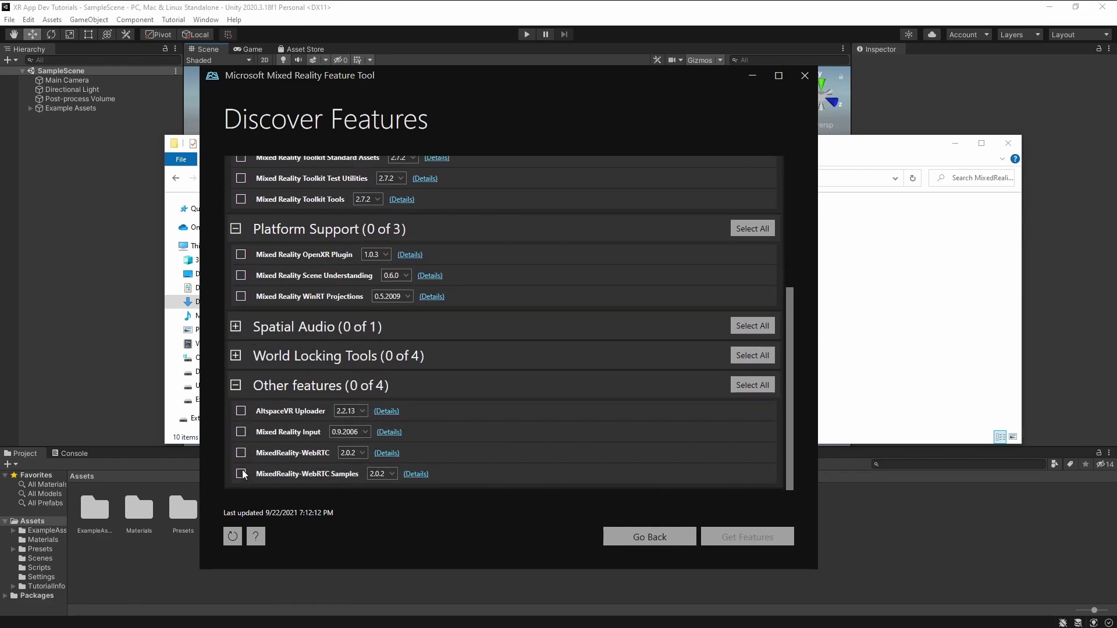
{"action": "left_click", "coordinate": [235, 385]}
{"action": "scroll", "coordinate": [344, 334], "scroll_direction": "up", "scroll_amount": 4}
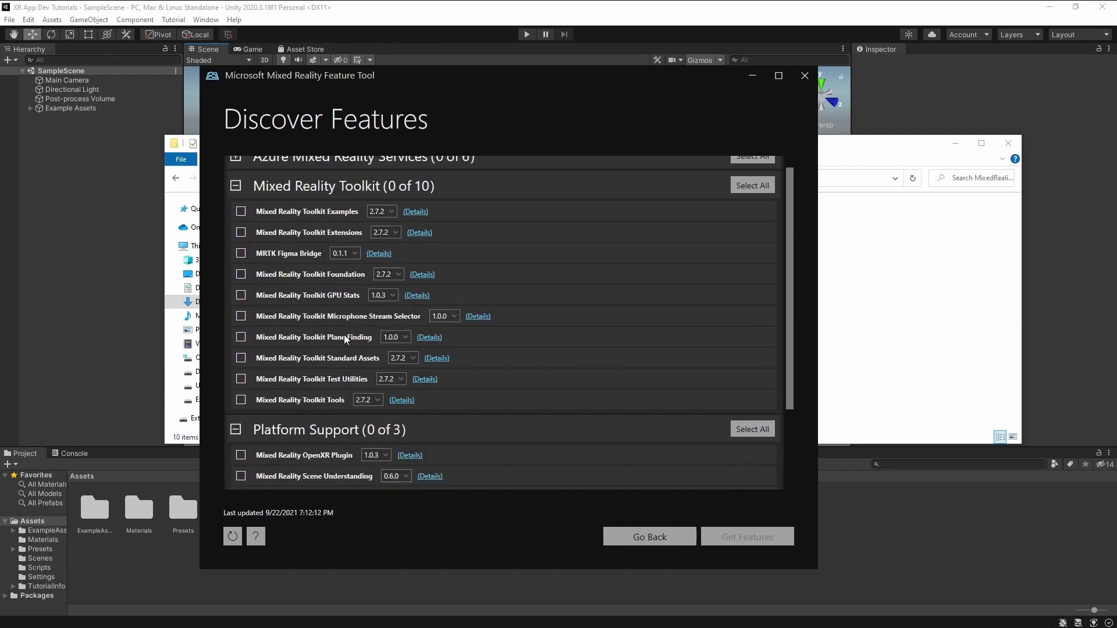
{"action": "scroll", "coordinate": [354, 325], "scroll_direction": "down", "scroll_amount": 2}
{"action": "scroll", "coordinate": [373, 279], "scroll_direction": "up", "scroll_amount": 1}
{"action": "scroll", "coordinate": [378, 249], "scroll_direction": "up", "scroll_amount": 1}
Step: Select the Mixed Reality Toolkit Foundation, Extensions, Examples, Standard Assets and Tools 2.7.2 packages, plus Mixed Reality OpenXR Plugin 1.0.3
{"action": "left_click", "coordinate": [241, 275]}
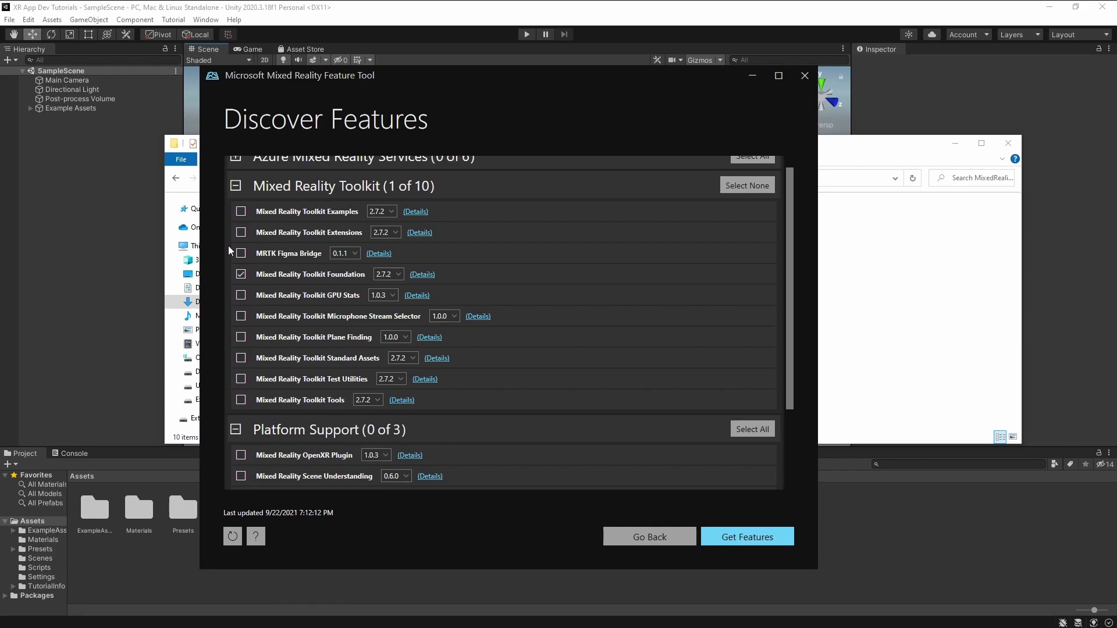
{"action": "left_click", "coordinate": [241, 233]}
{"action": "left_click", "coordinate": [241, 213]}
{"action": "left_click", "coordinate": [240, 357]}
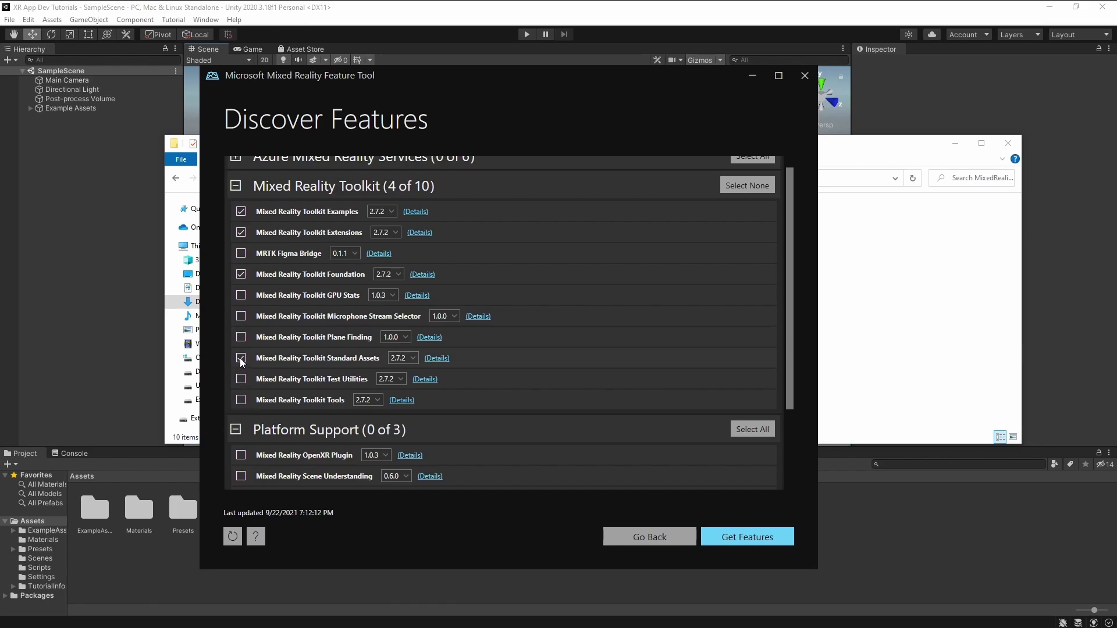
{"action": "left_click", "coordinate": [241, 401]}
{"action": "left_click", "coordinate": [241, 455]}
Step: Review the package selection, import the features into the Unity project, approve the manifest changes, and exit the feature tool
{"action": "scroll", "coordinate": [329, 441], "scroll_direction": "down", "scroll_amount": 2}
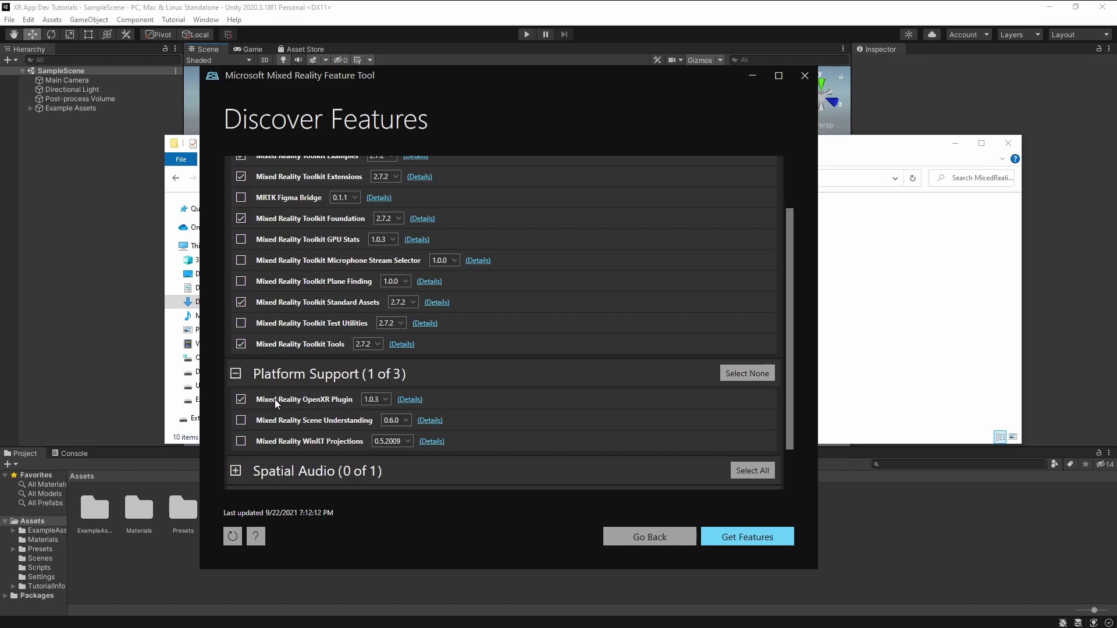
{"action": "scroll", "coordinate": [284, 382], "scroll_direction": "up", "scroll_amount": 3}
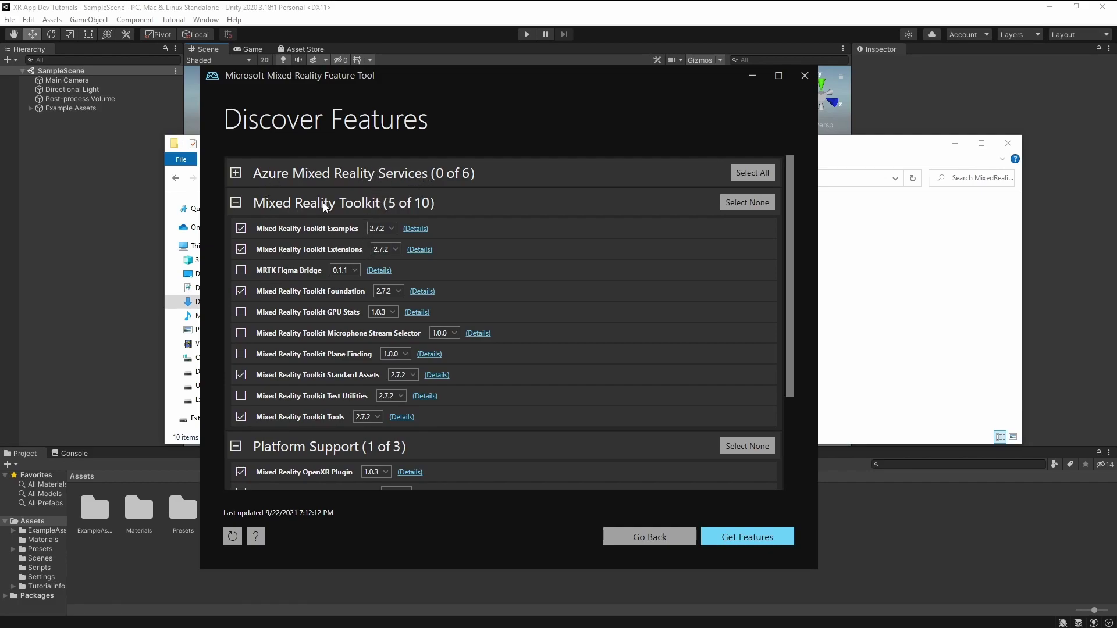
{"action": "left_click", "coordinate": [236, 173]}
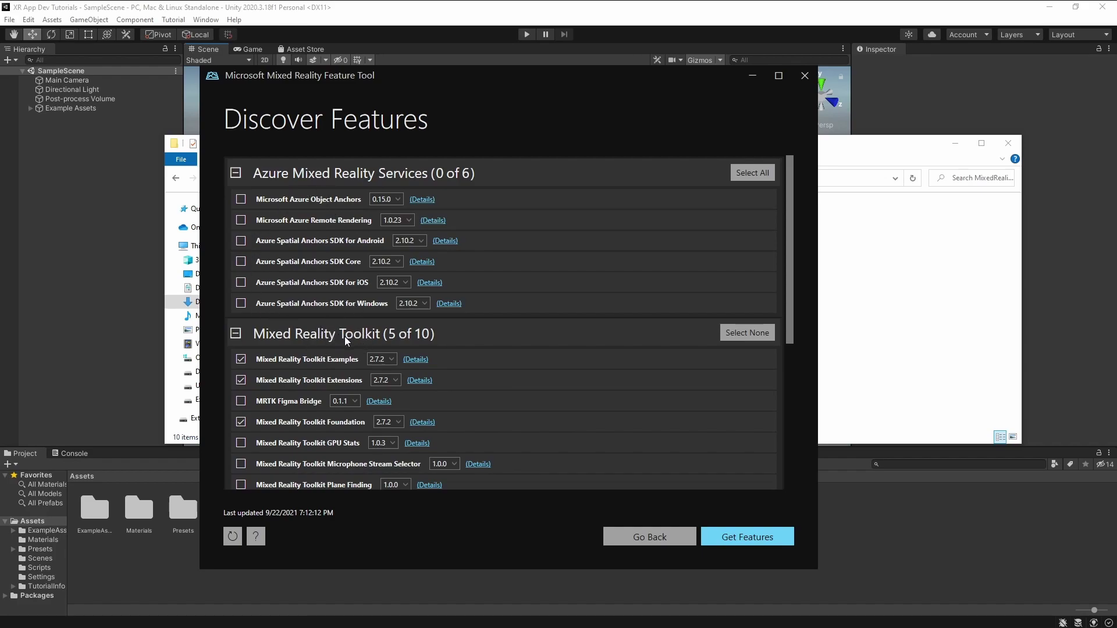
{"action": "scroll", "coordinate": [365, 324], "scroll_direction": "down", "scroll_amount": 4}
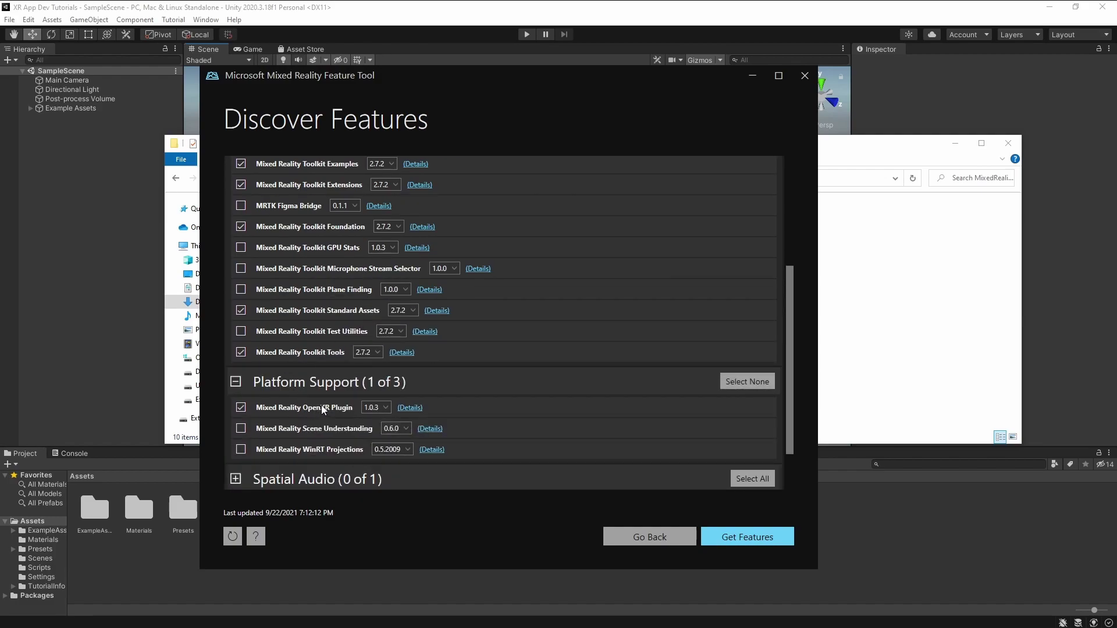
{"action": "scroll", "coordinate": [335, 413], "scroll_direction": "up", "scroll_amount": 1}
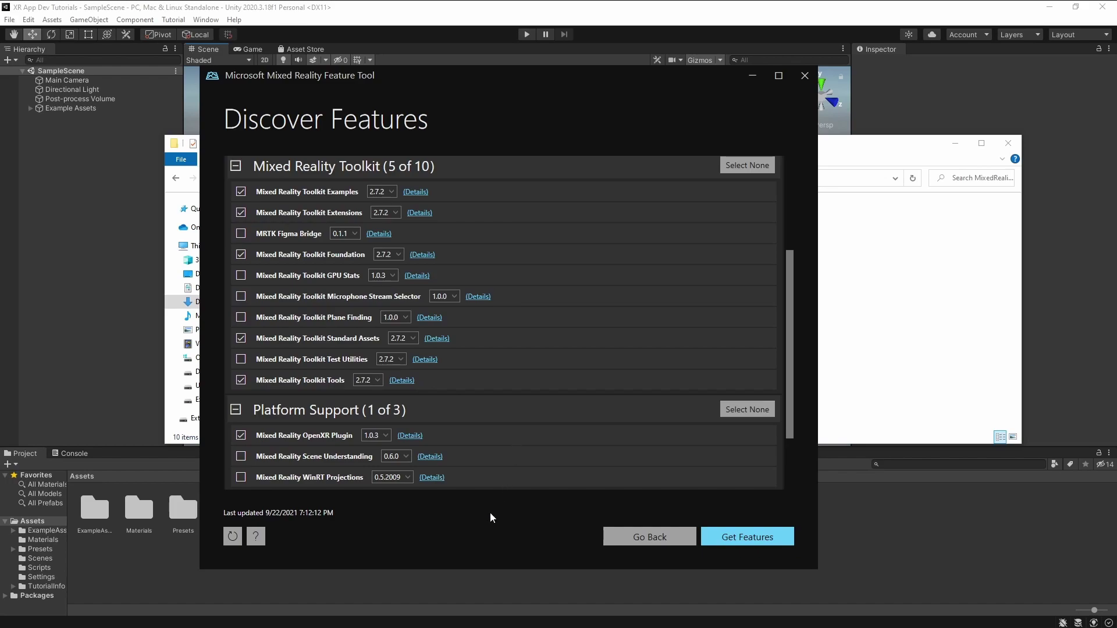
{"action": "left_click", "coordinate": [759, 538]}
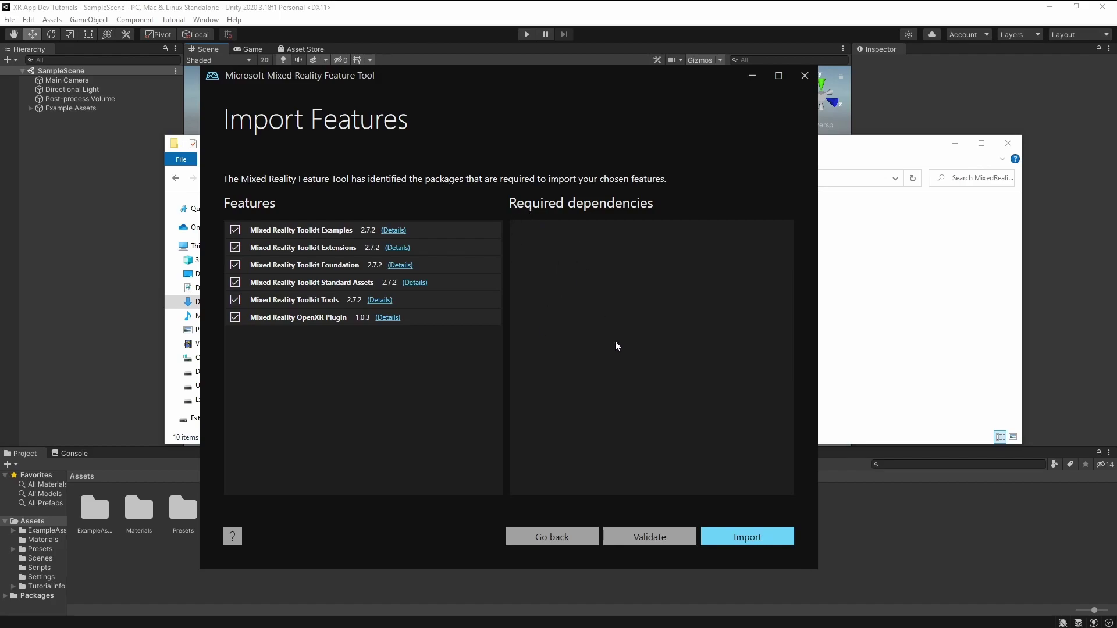
{"action": "left_click", "coordinate": [759, 538]}
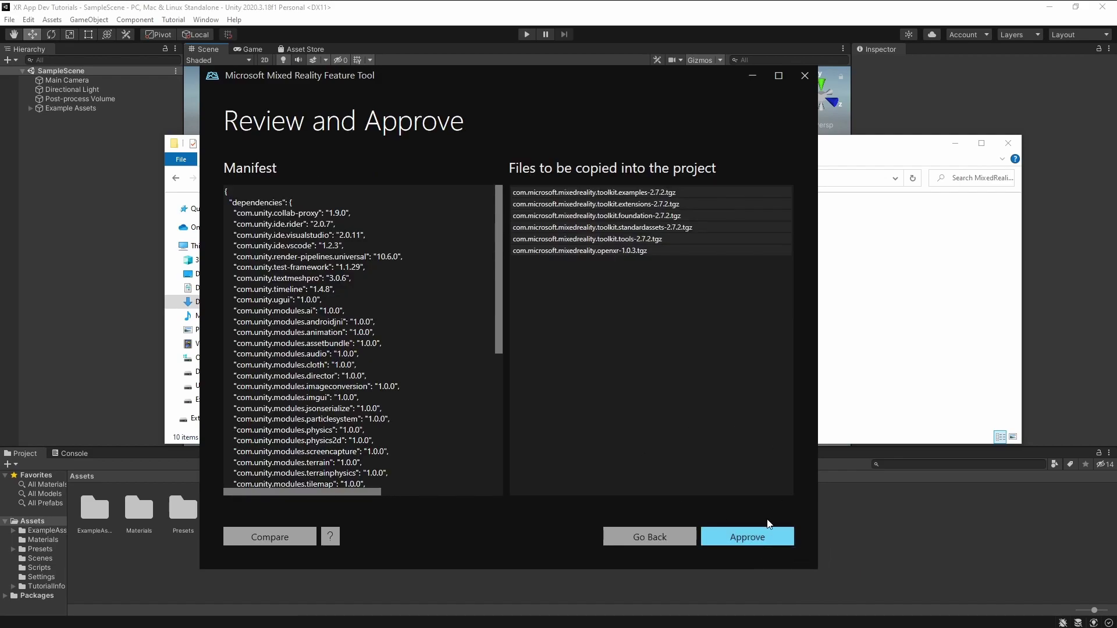
{"action": "left_click", "coordinate": [770, 536]}
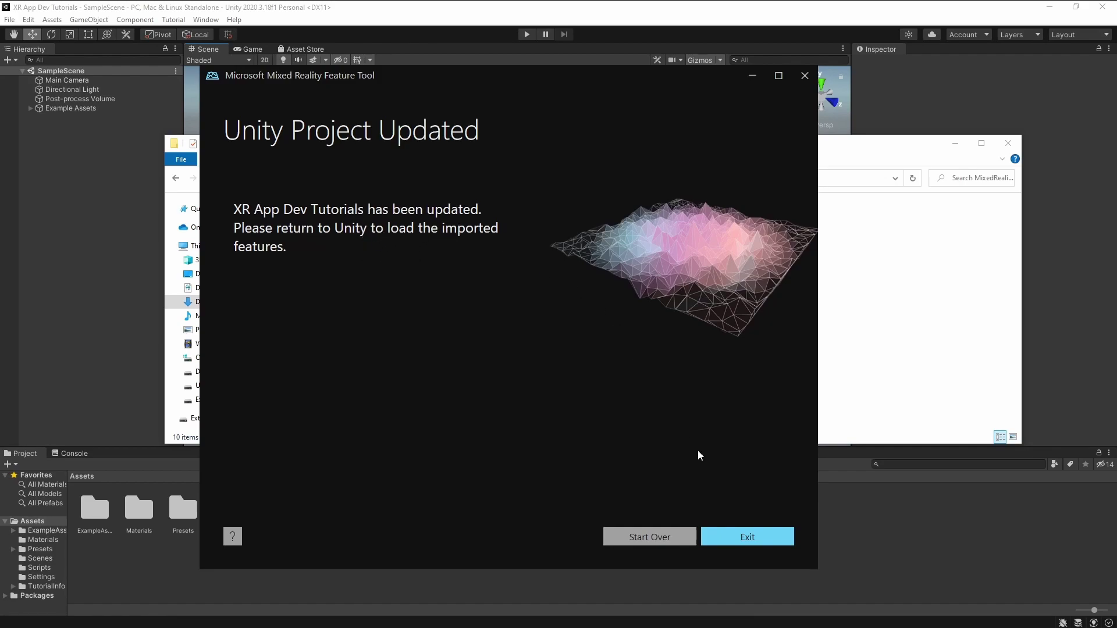
{"action": "left_click", "coordinate": [766, 541]}
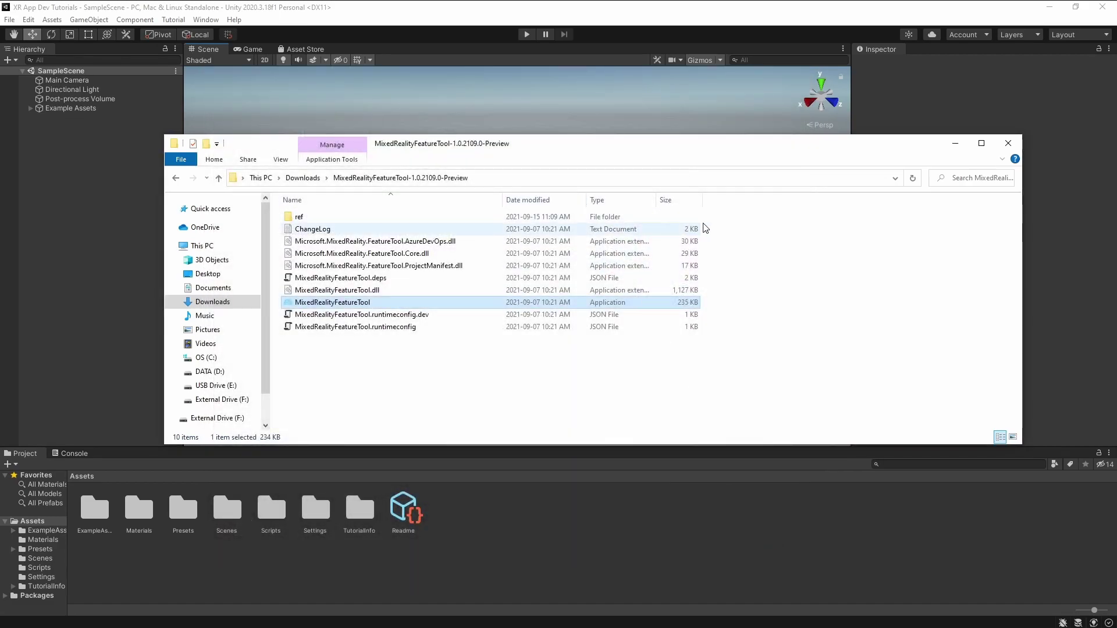
Step: Return to Unity and enable the new input system backends, accepting the editor restart
{"action": "left_click", "coordinate": [956, 145]}
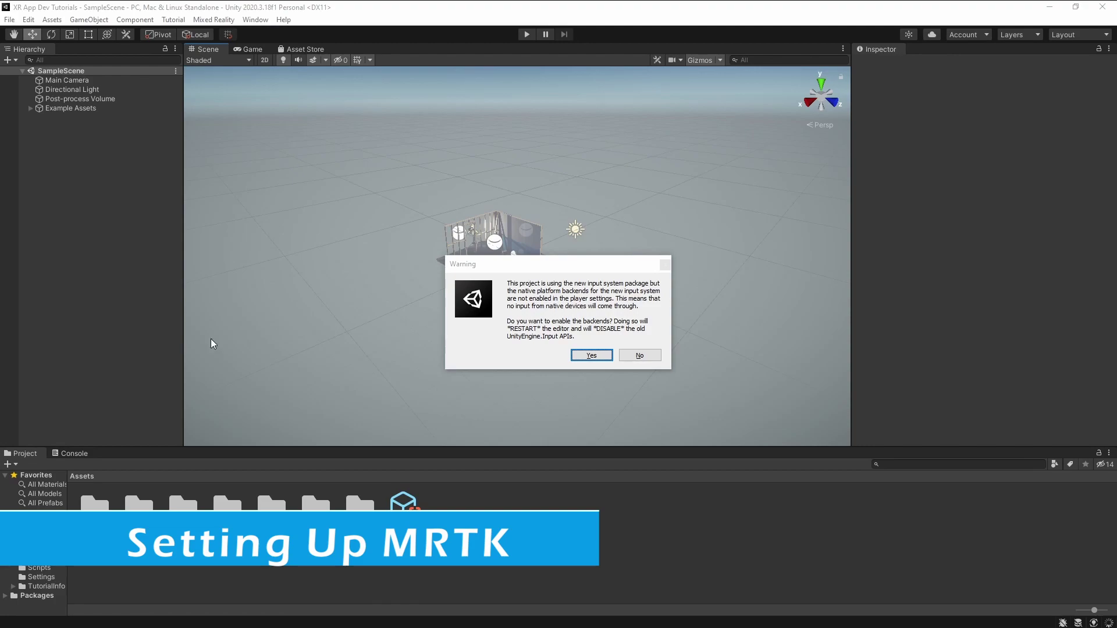
{"action": "left_click", "coordinate": [376, 331]}
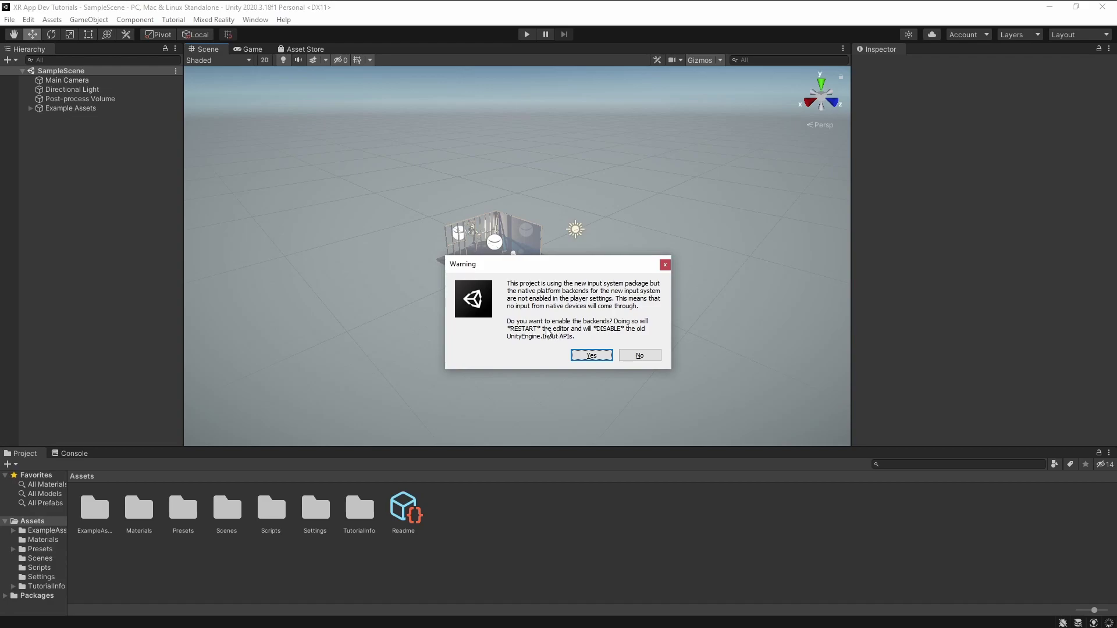
{"action": "left_click", "coordinate": [592, 355]}
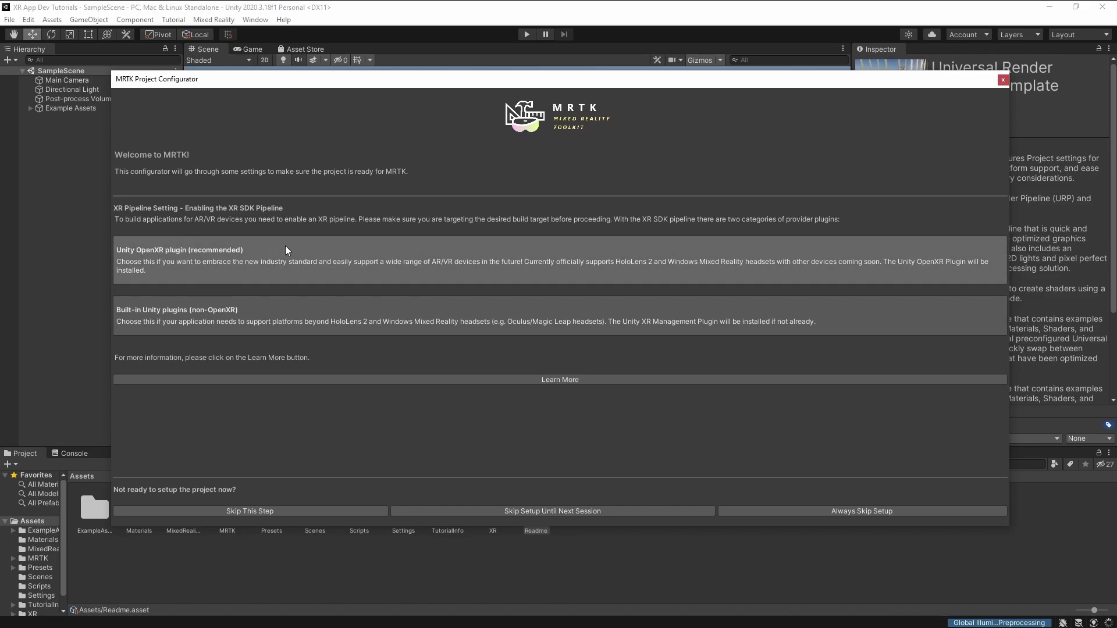
Step: Choose the Unity OpenXR plugin in the MRTK Project Configurator and show the XR Plug-in Management settings
{"action": "left_click", "coordinate": [512, 259]}
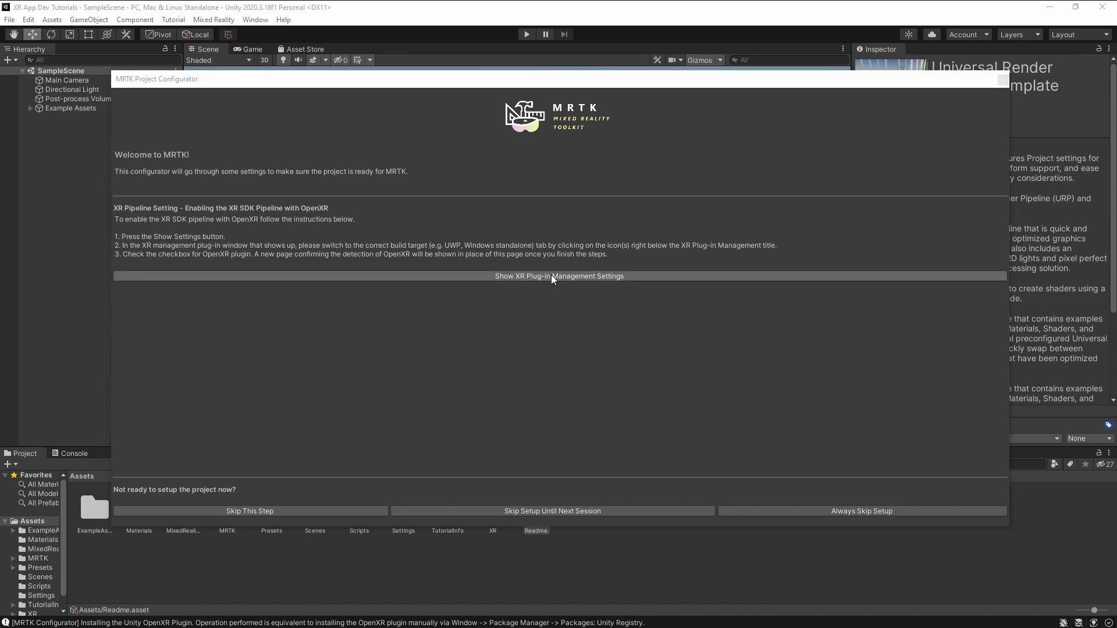
{"action": "left_click", "coordinate": [565, 277]}
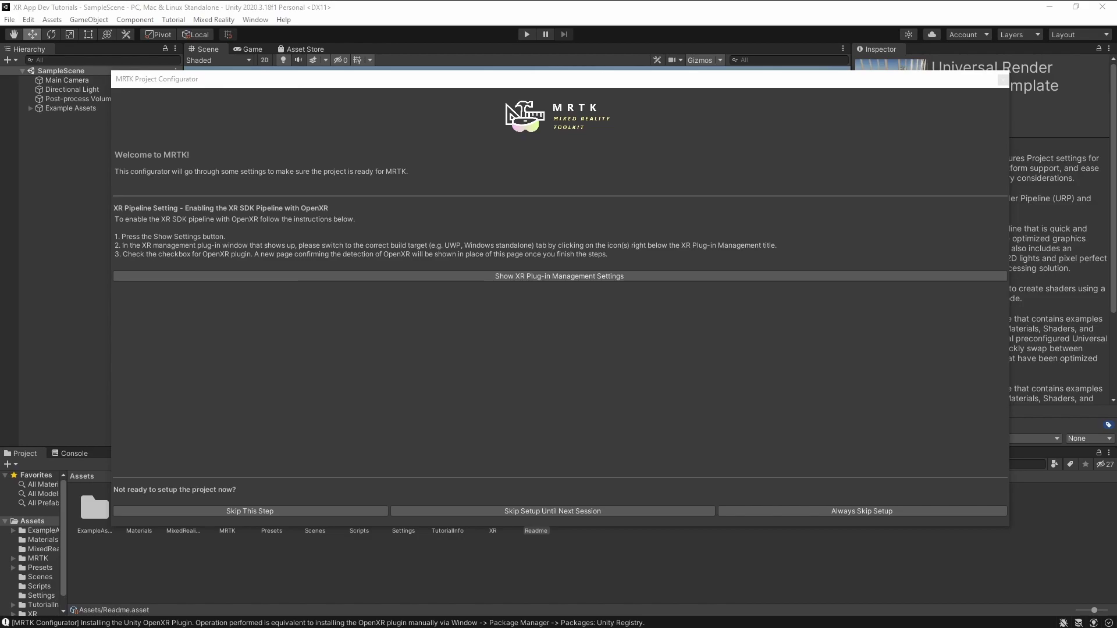
{"action": "left_click_drag", "start_coordinate": [230, 102], "coordinate": [384, 93]}
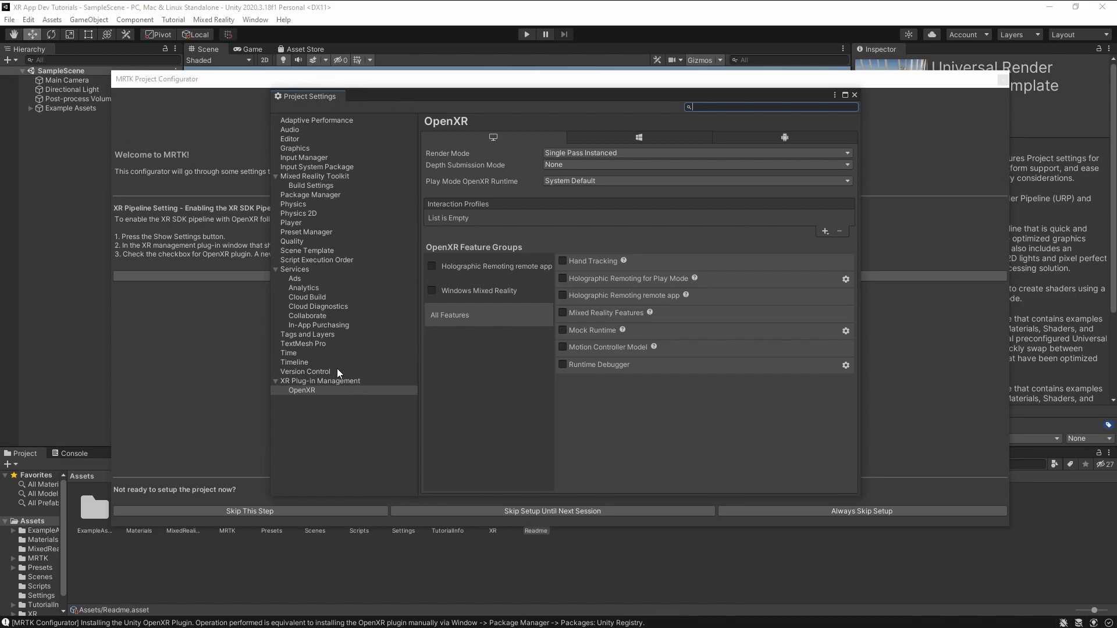
Step: Enable OpenXR as the desktop plug-in provider and check the OpenXR settings page before returning to XR Plug-in Management
{"action": "left_click", "coordinate": [320, 383]}
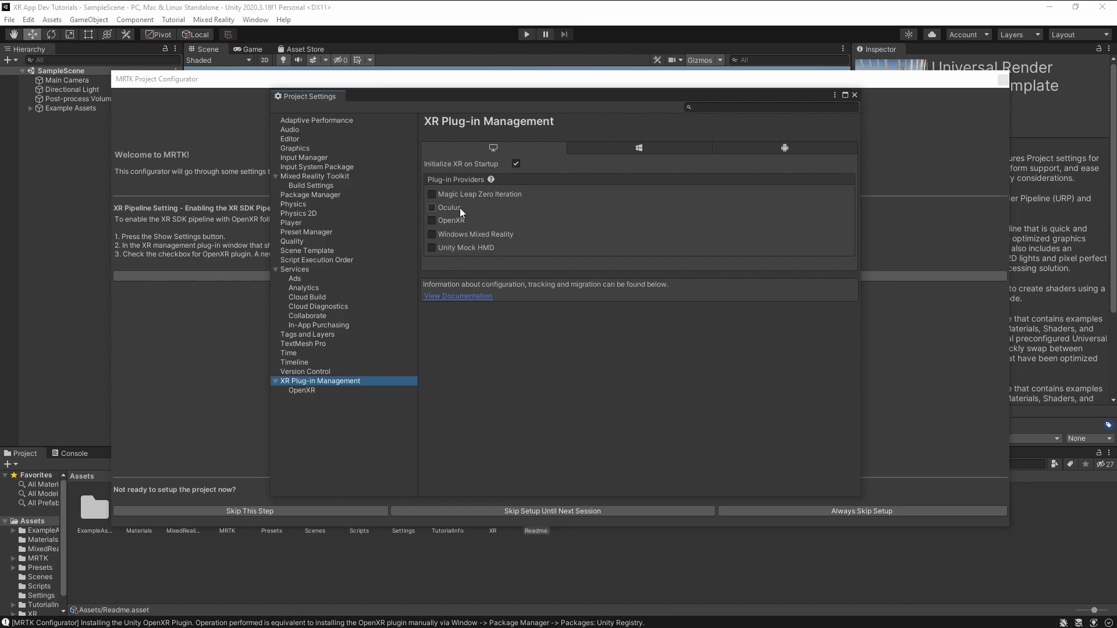
{"action": "left_click", "coordinate": [432, 221]}
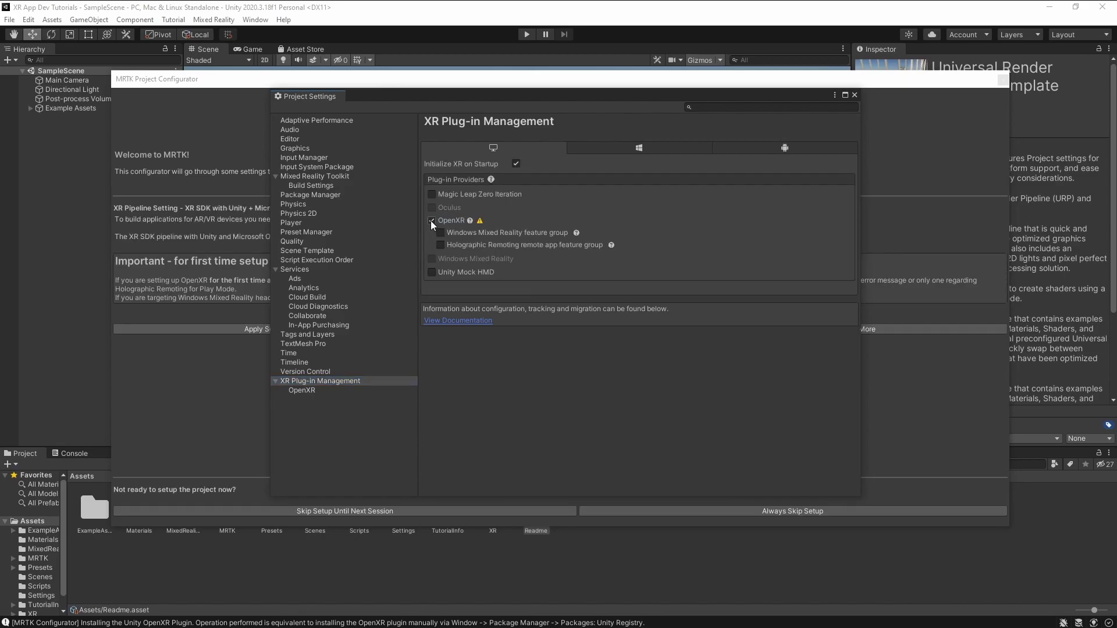
{"action": "left_click", "coordinate": [314, 390]}
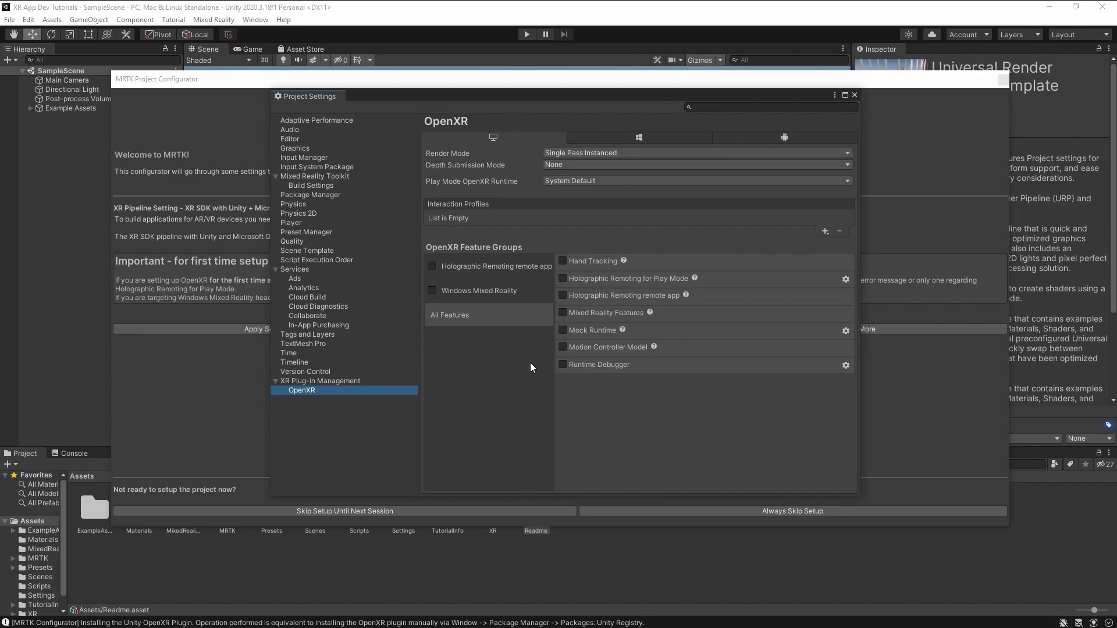
{"action": "left_click", "coordinate": [356, 379]}
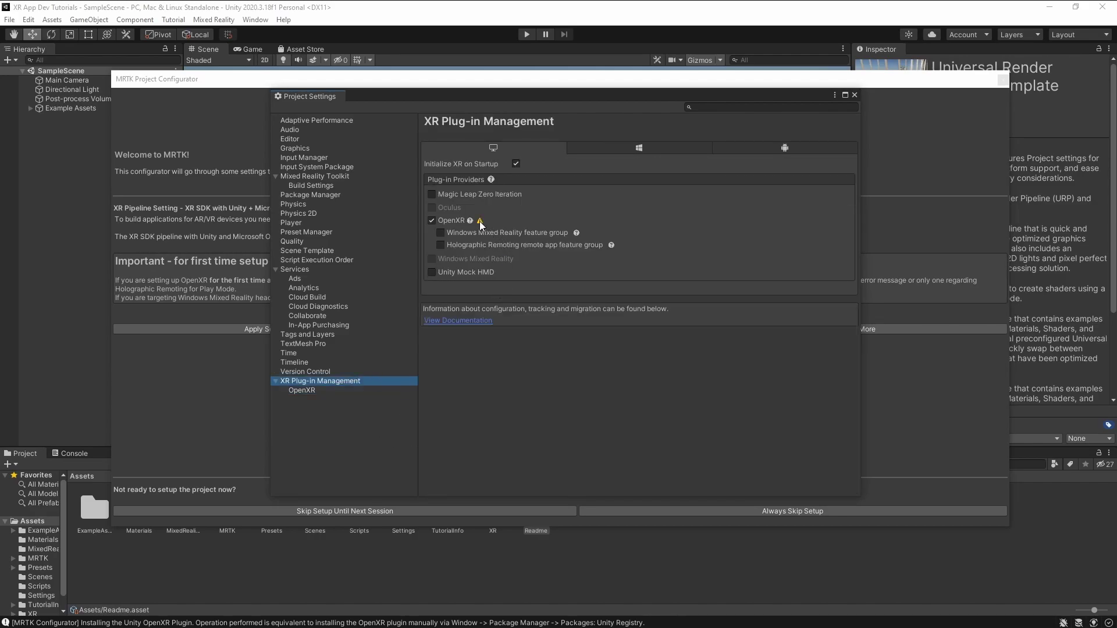
Step: Show the OpenXR project validation issues and fix the Lock Input to Game View issue
{"action": "mouse_move", "coordinate": [481, 223]}
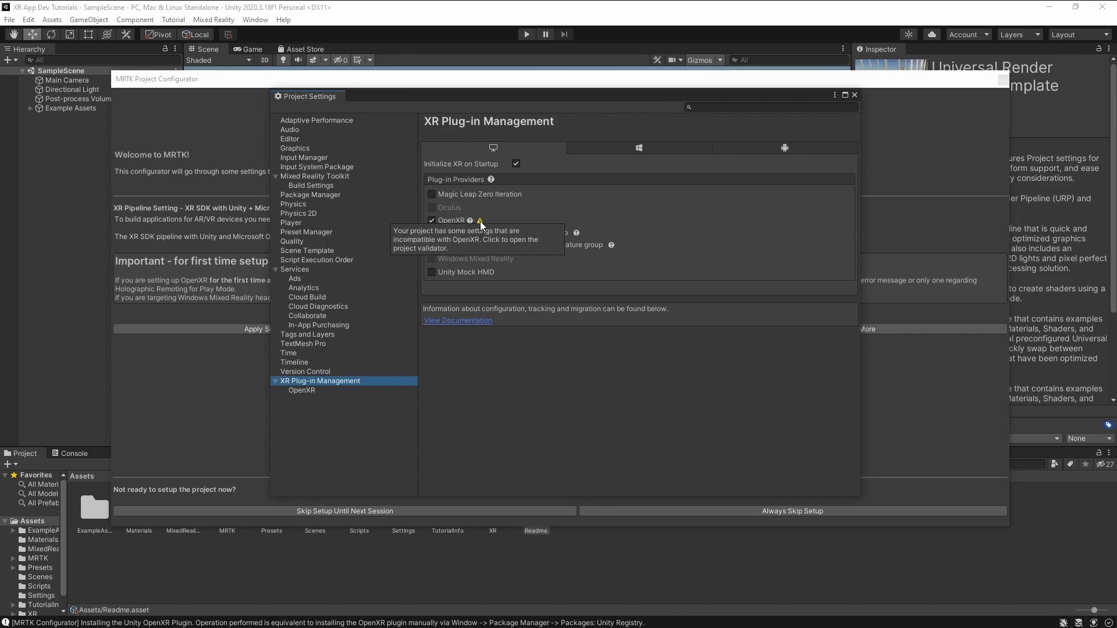
{"action": "left_click", "coordinate": [479, 221]}
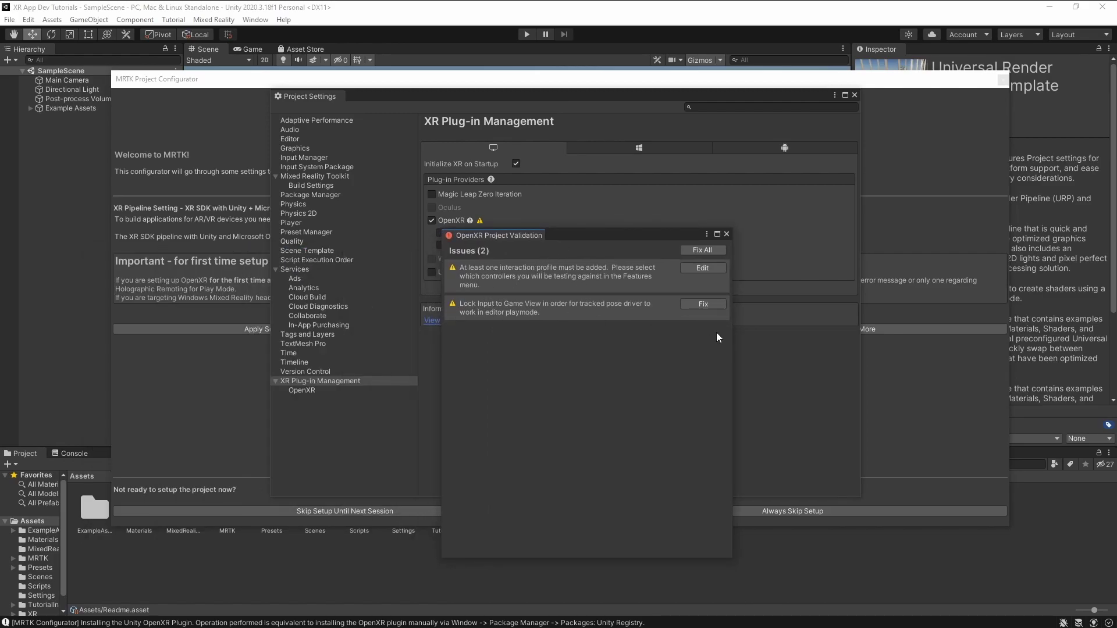
{"action": "left_click", "coordinate": [707, 306]}
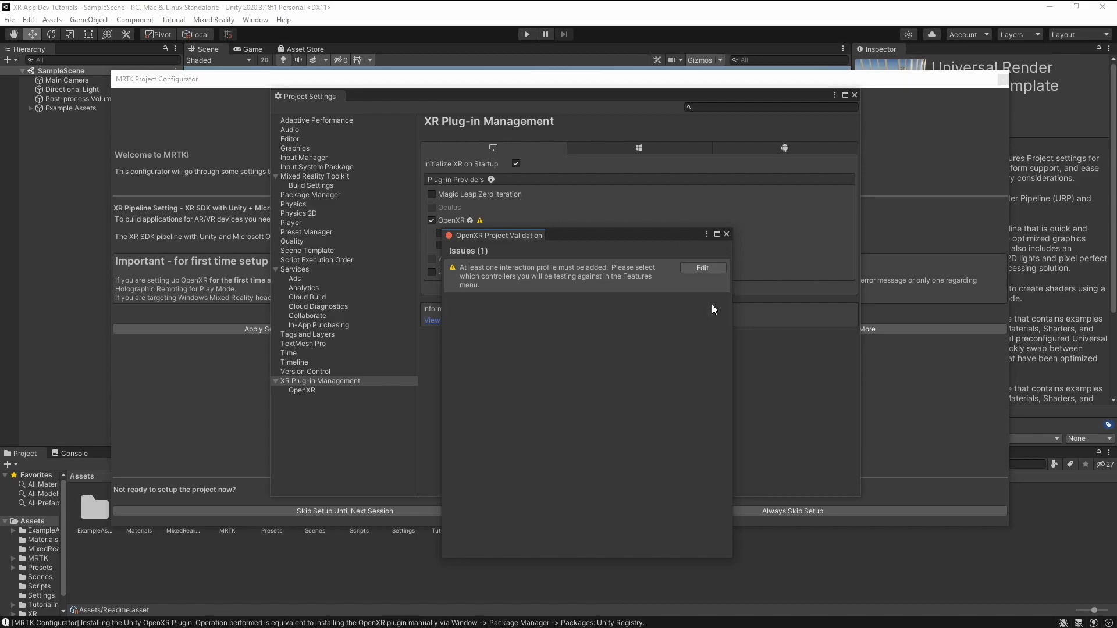
Step: Resolve the missing interaction profile issue by adding the HTC Vive Controller Profile, and recheck the OpenXR provider in XR Plug-in Management
{"action": "left_click", "coordinate": [703, 268]}
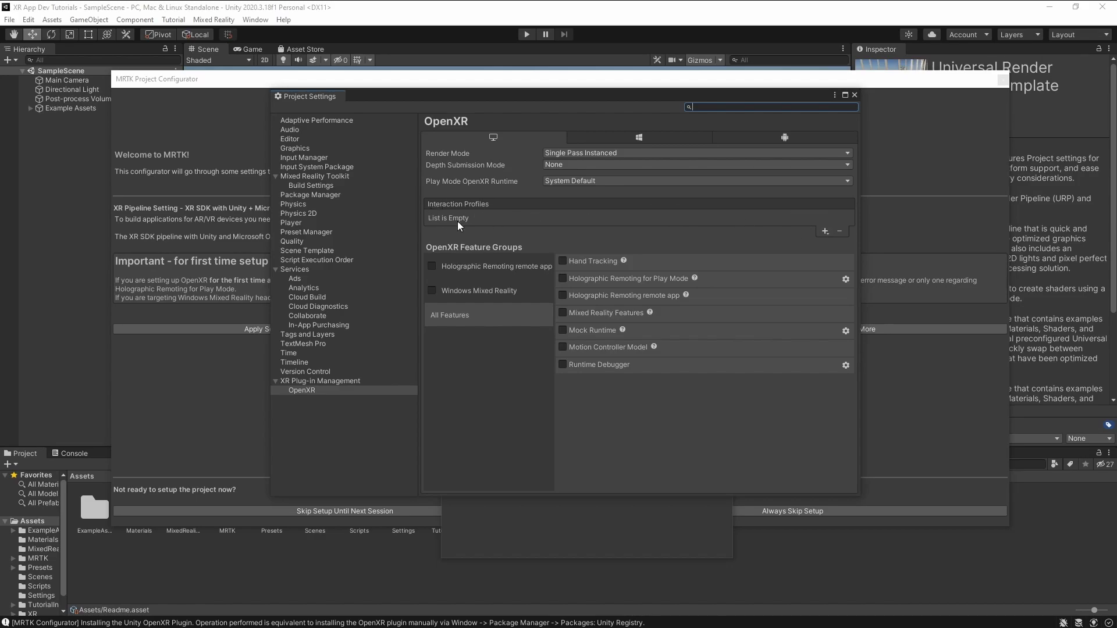
{"action": "left_click", "coordinate": [825, 231]}
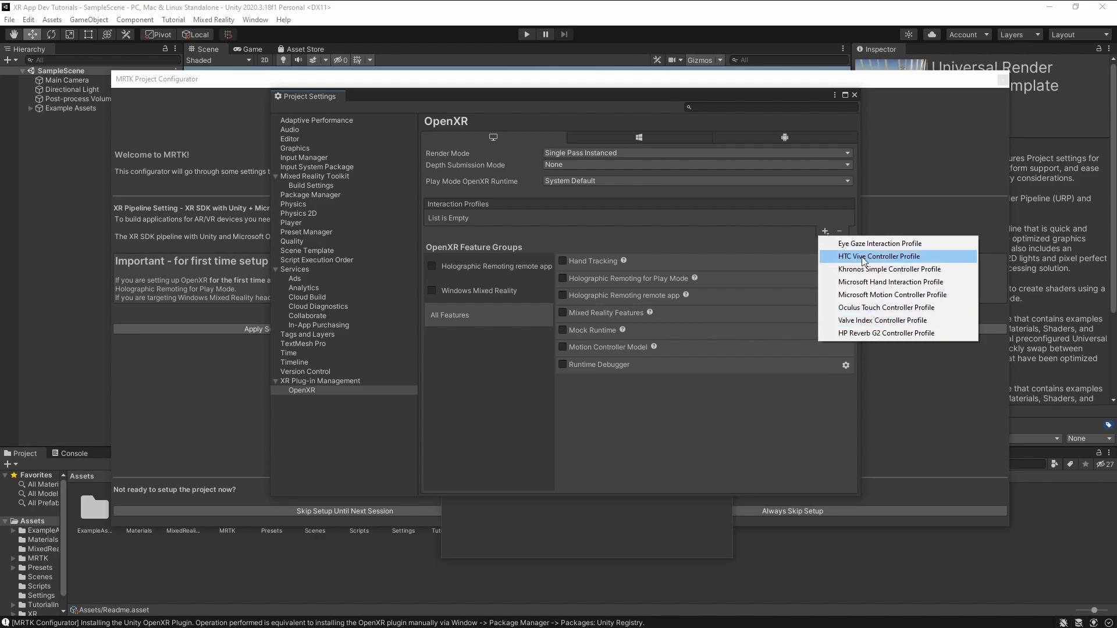
{"action": "left_click", "coordinate": [880, 259]}
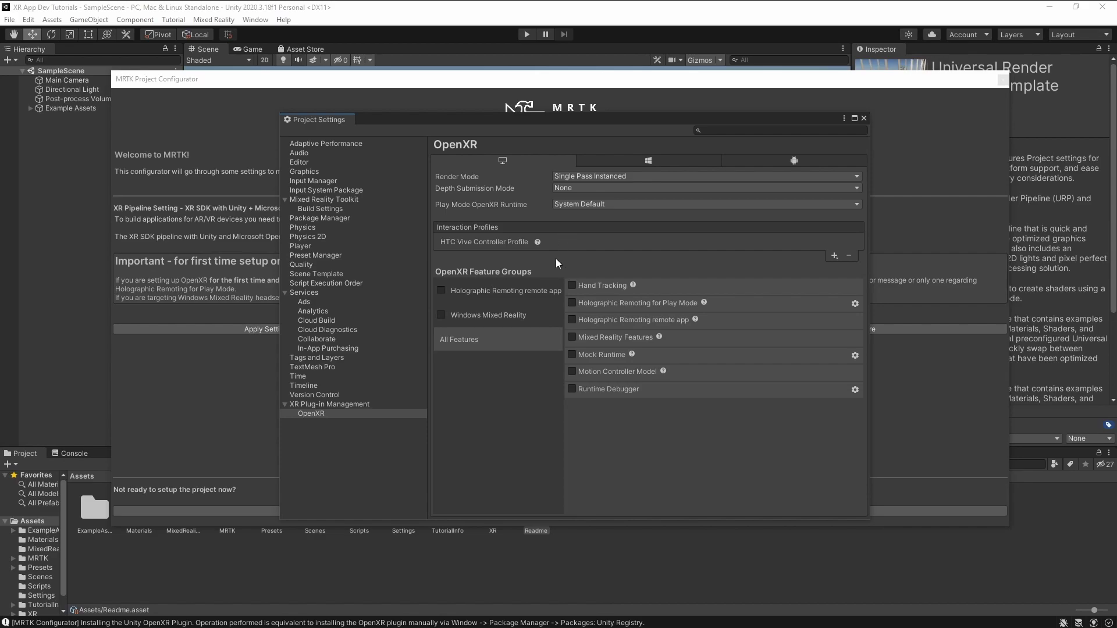
{"action": "left_click", "coordinate": [346, 404]}
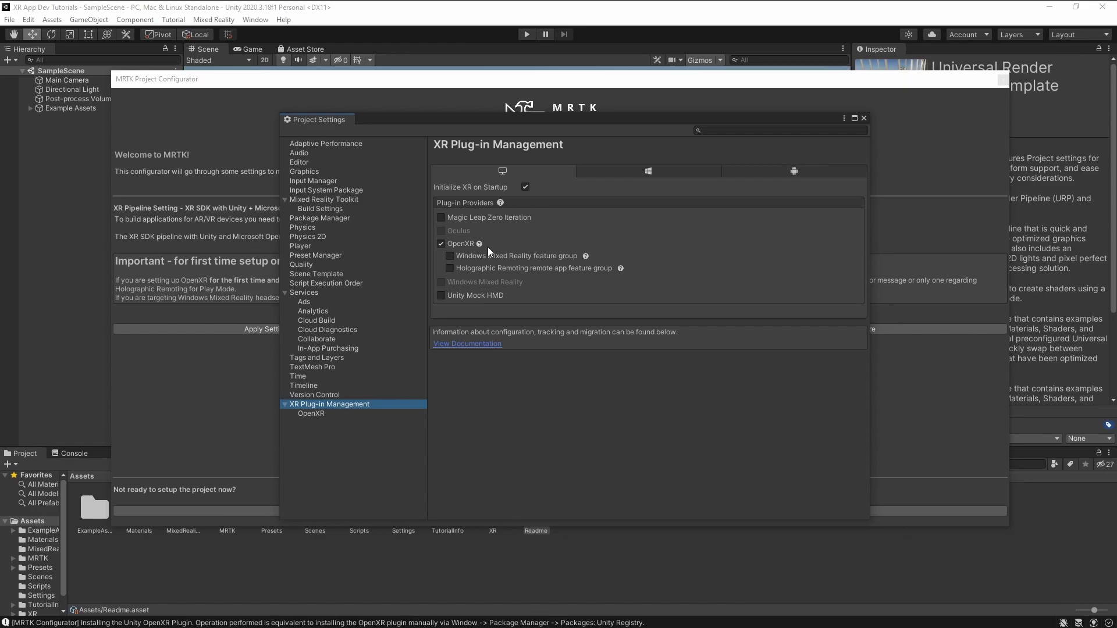
Step: Try the Windows Mixed Reality feature group in the OpenXR settings, turn it off again, toggle Hand Tracking, and close Project Settings
{"action": "left_click", "coordinate": [336, 413]}
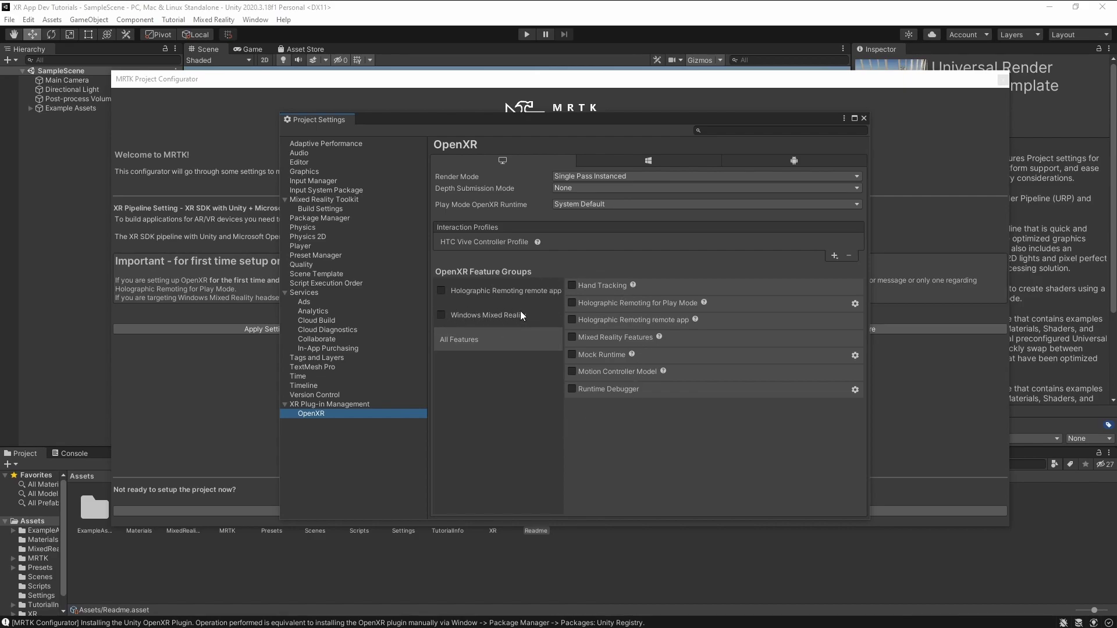
{"action": "left_click", "coordinate": [441, 315]}
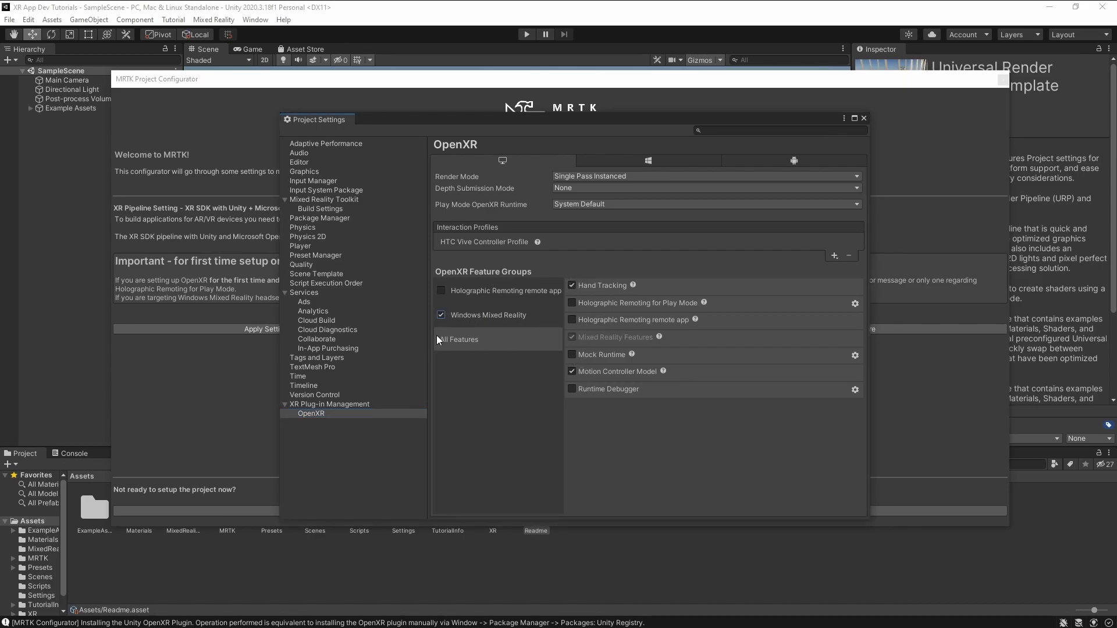
{"action": "left_click", "coordinate": [440, 315]}
{"action": "left_click", "coordinate": [571, 285]}
{"action": "left_click", "coordinate": [864, 118]}
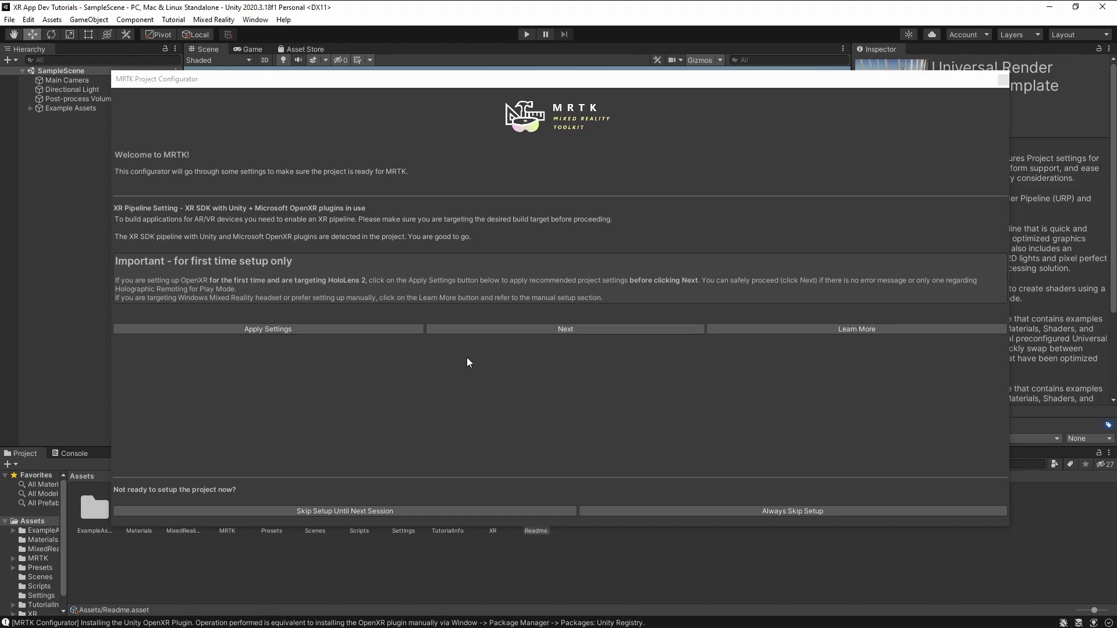
Step: Continue the MRTK Project Configurator, apply the default settings with Spatial Awareness layer and old input system enabled, and accept the editor restart
{"action": "left_click", "coordinate": [577, 327]}
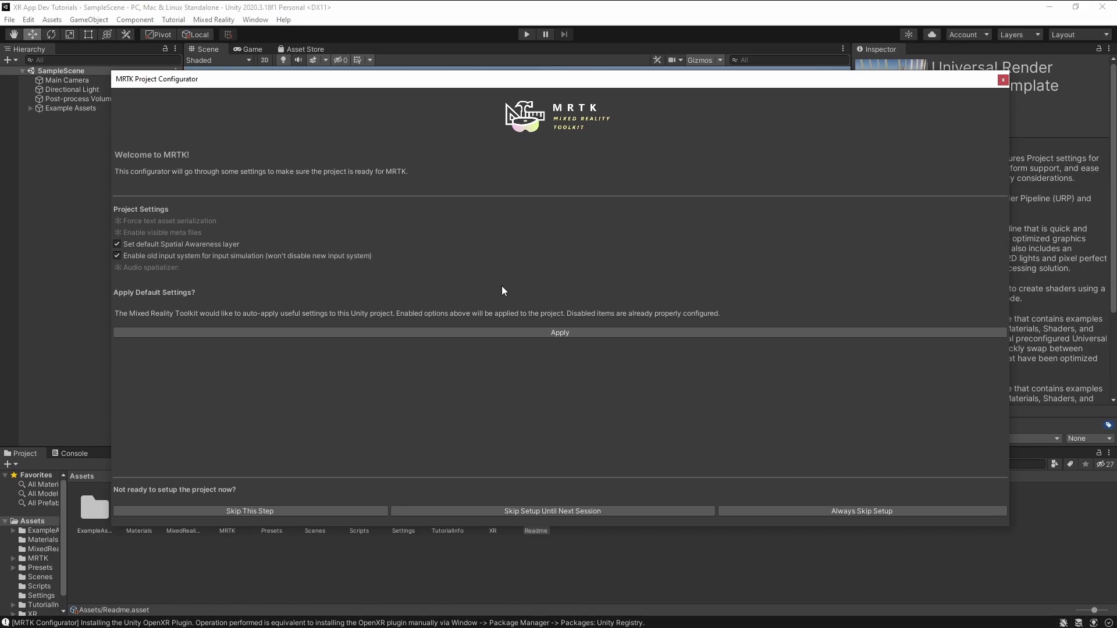
{"action": "left_click", "coordinate": [561, 334]}
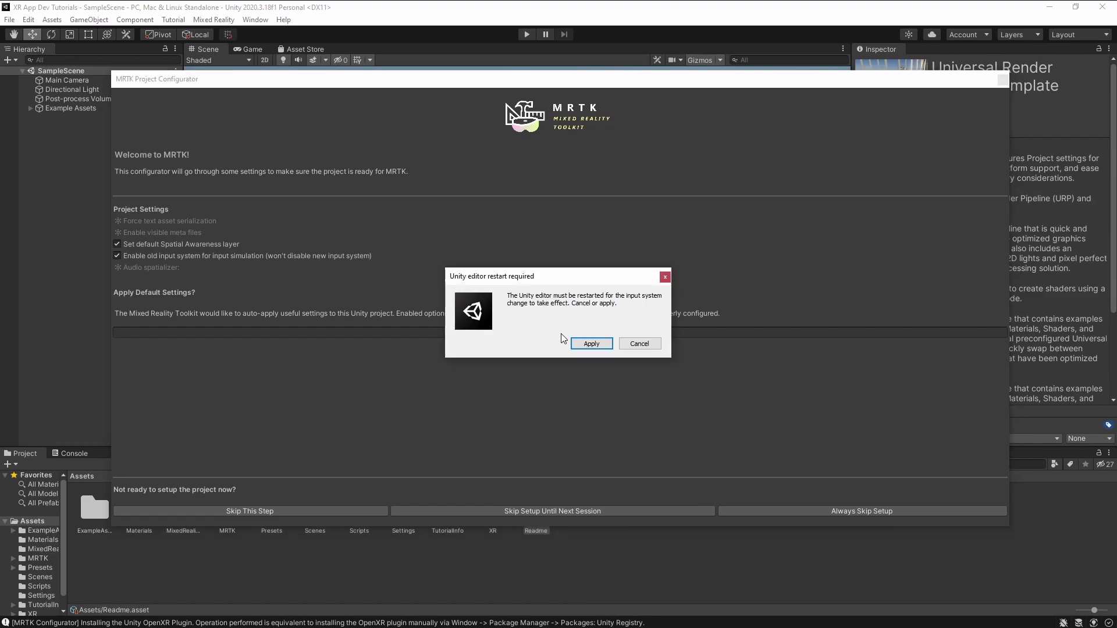
{"action": "left_click", "coordinate": [591, 343]}
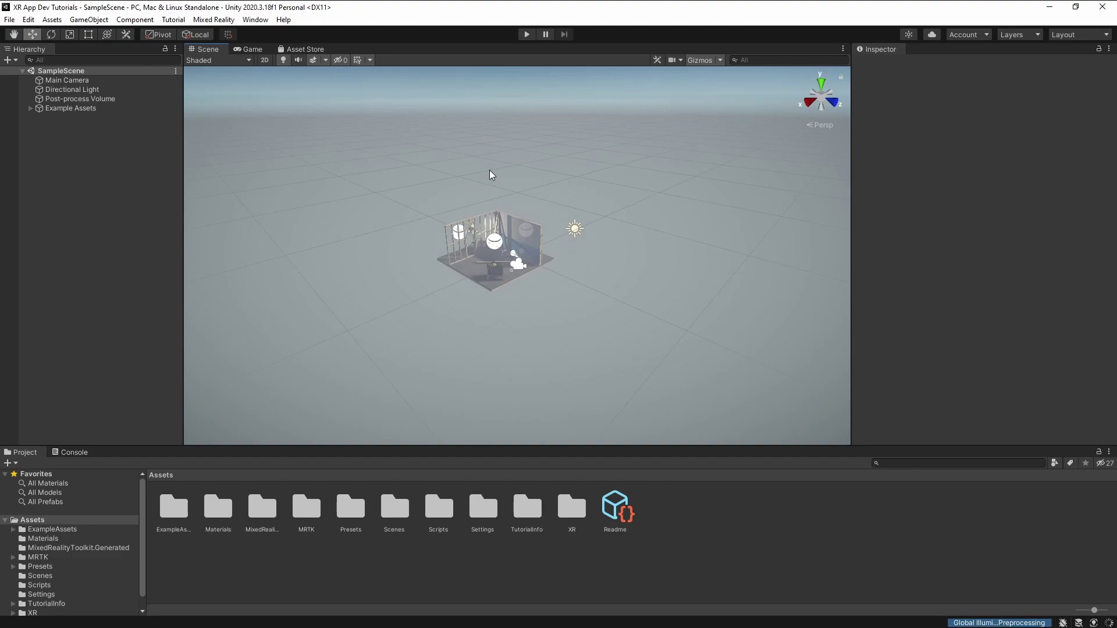
Step: Enlarge the asset browser area and list the samples of the Mixed Reality Toolkit Examples package in the Package Manager
{"action": "left_click_drag", "start_coordinate": [232, 447], "coordinate": [233, 406]}
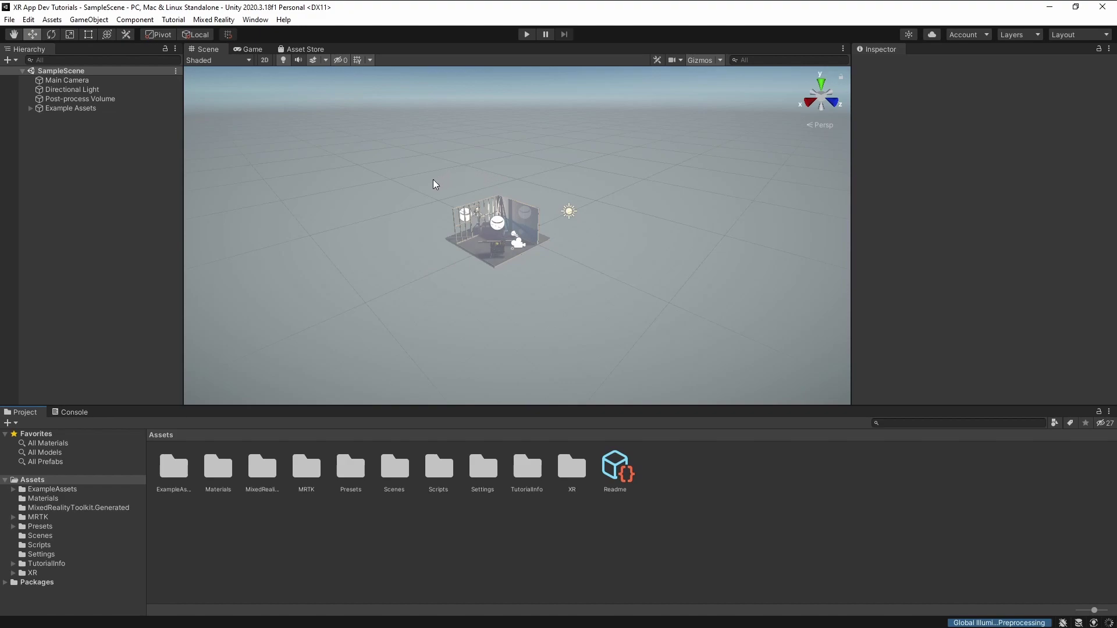
{"action": "left_click", "coordinate": [255, 19]}
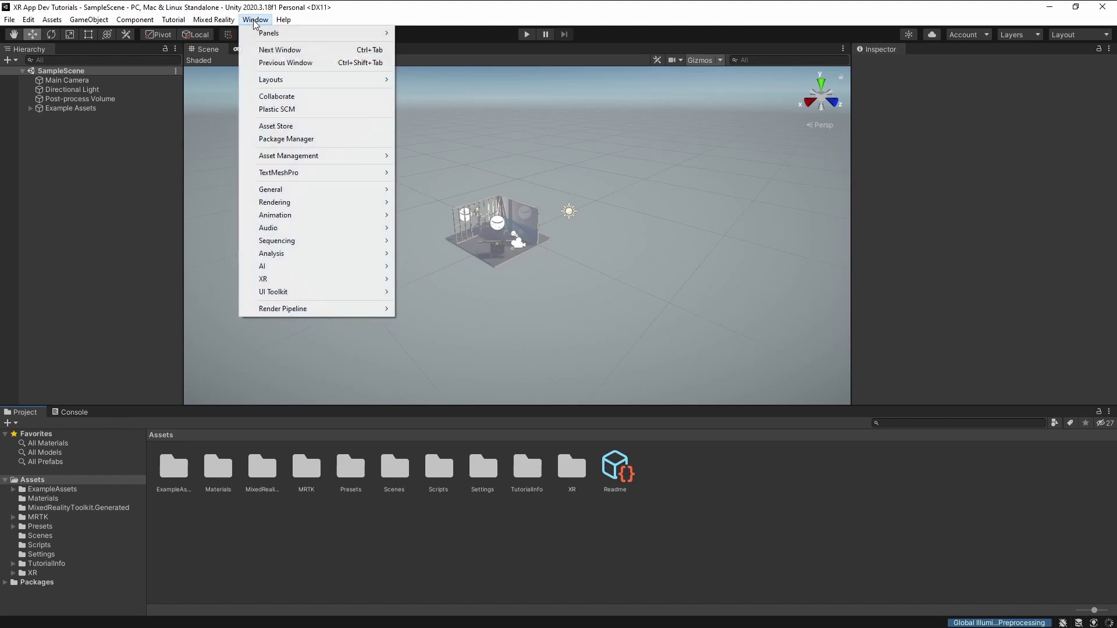
{"action": "left_click", "coordinate": [304, 144]}
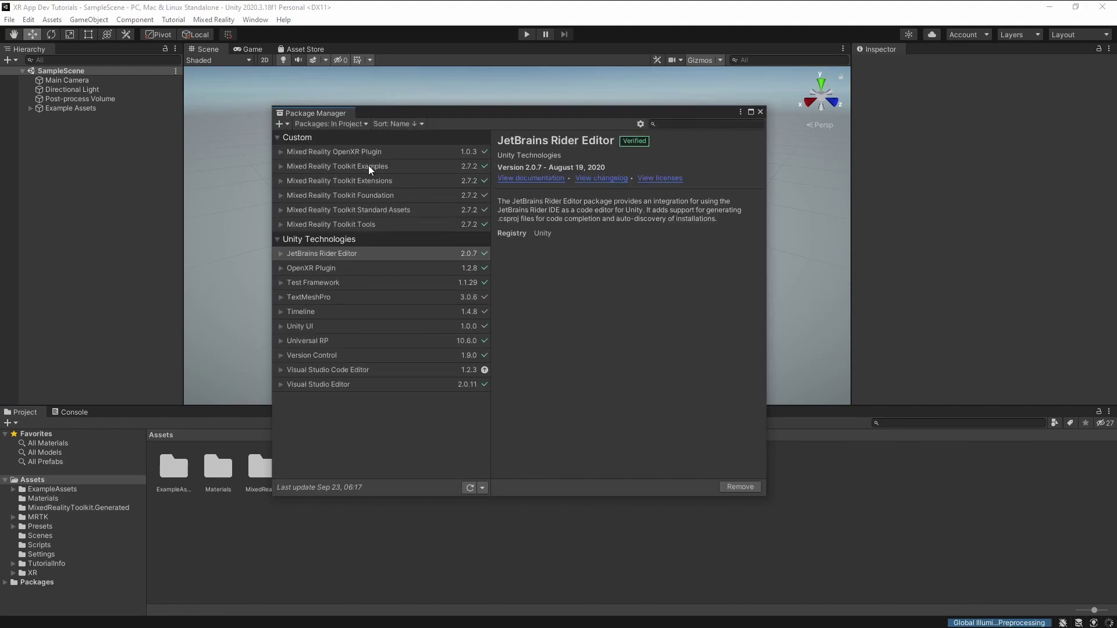
{"action": "left_click", "coordinate": [310, 166]}
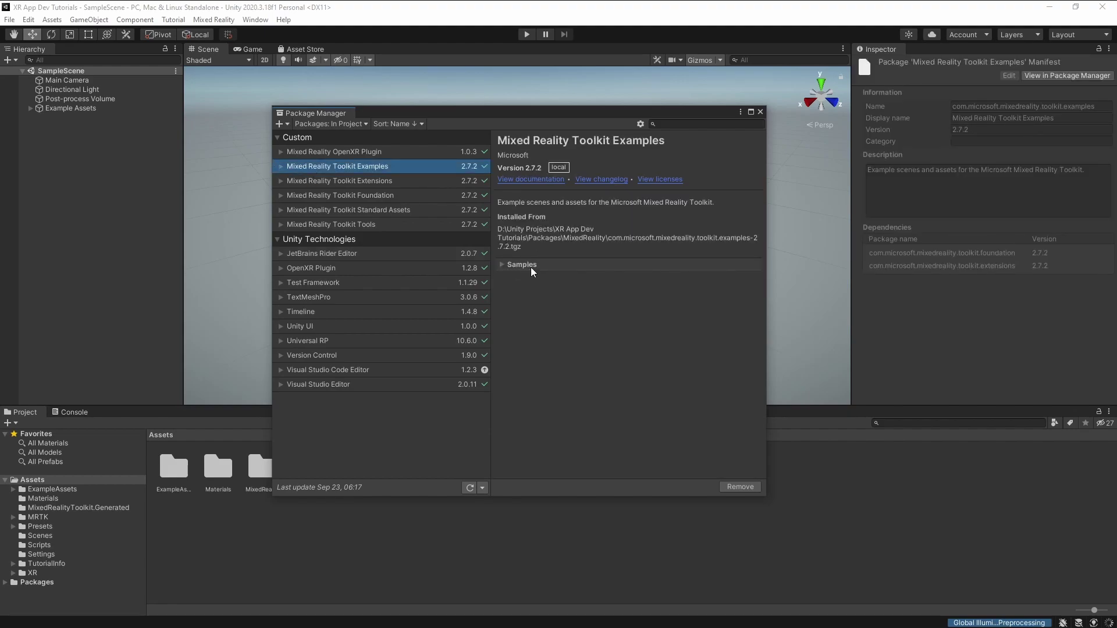
{"action": "left_click", "coordinate": [501, 264]}
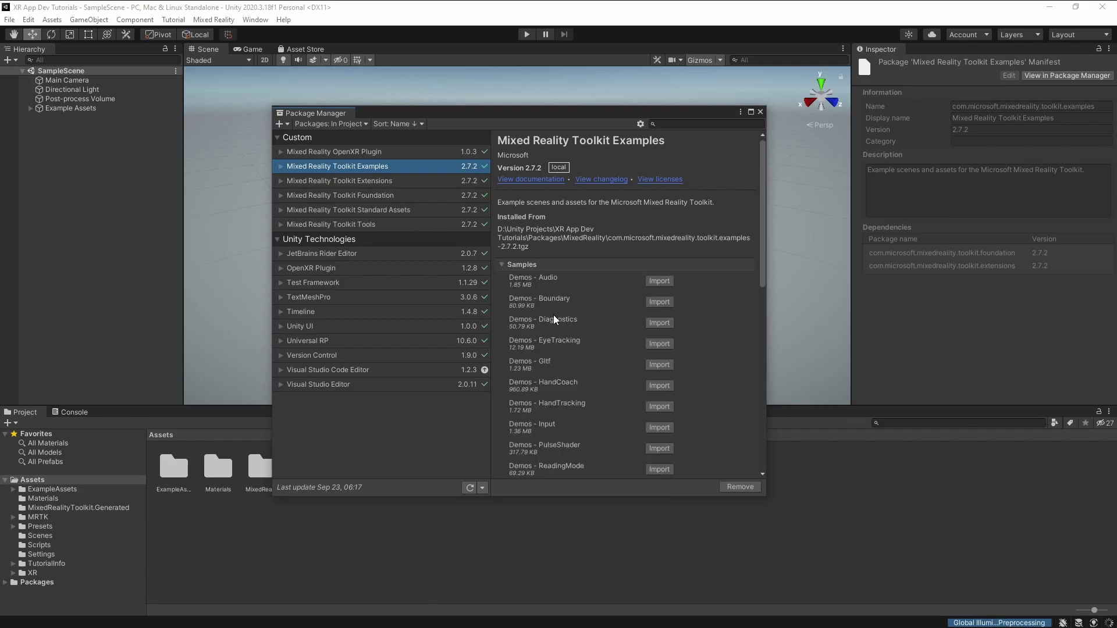
Step: Browse the available samples, import Demos - HandTracking, and close the Package Manager
{"action": "scroll", "coordinate": [555, 317], "scroll_direction": "down", "scroll_amount": 5}
{"action": "scroll", "coordinate": [554, 296], "scroll_direction": "down", "scroll_amount": 10}
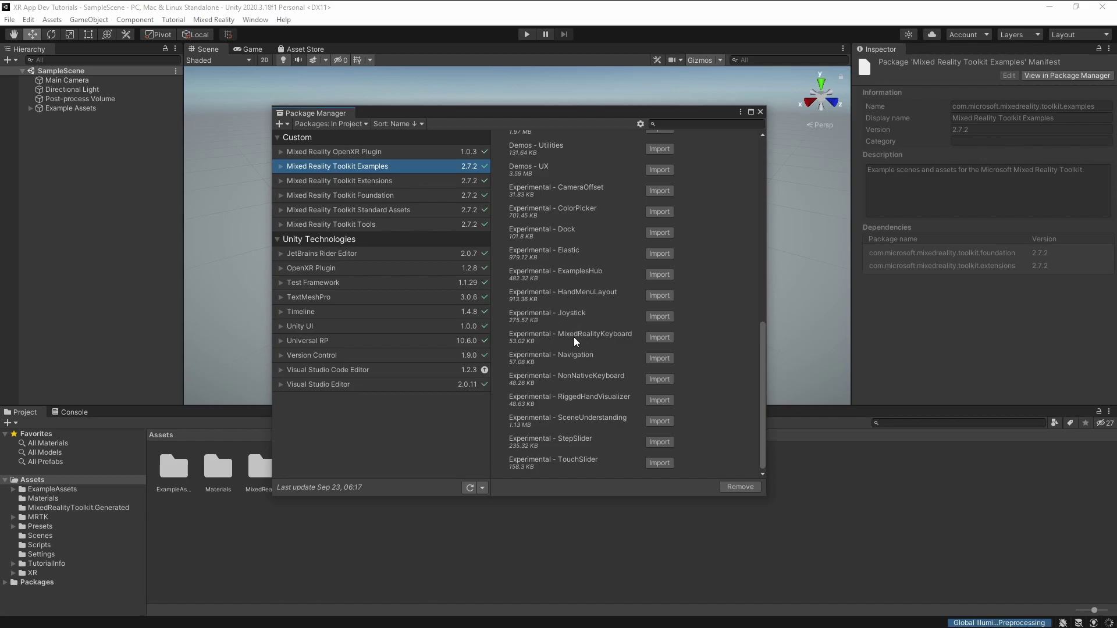
{"action": "scroll", "coordinate": [574, 336], "scroll_direction": "up", "scroll_amount": 4}
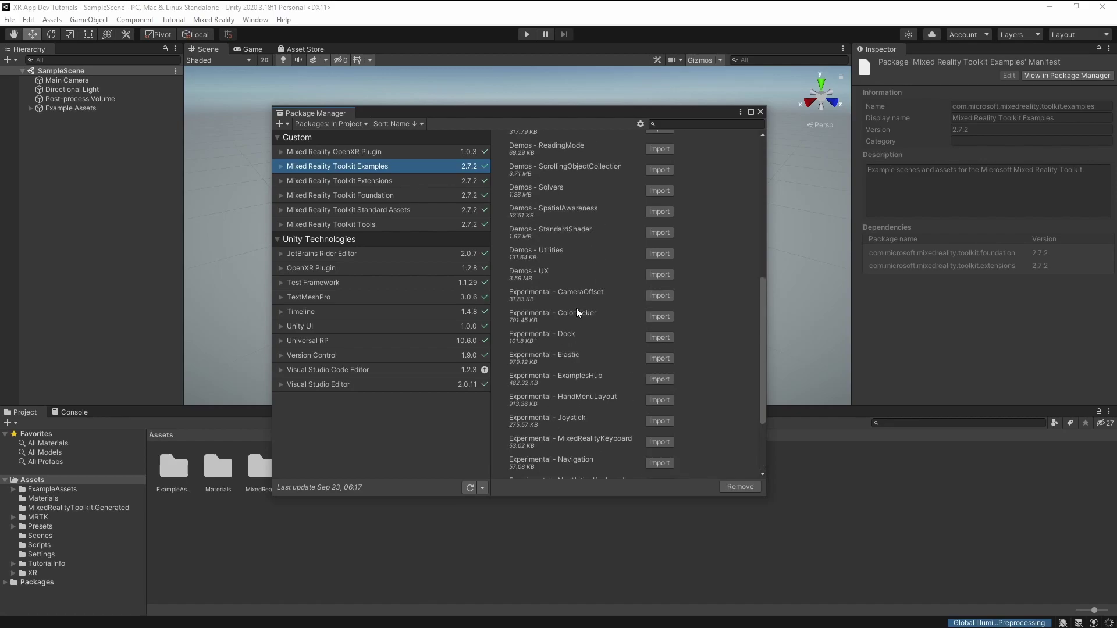
{"action": "scroll", "coordinate": [562, 207], "scroll_direction": "up", "scroll_amount": 1}
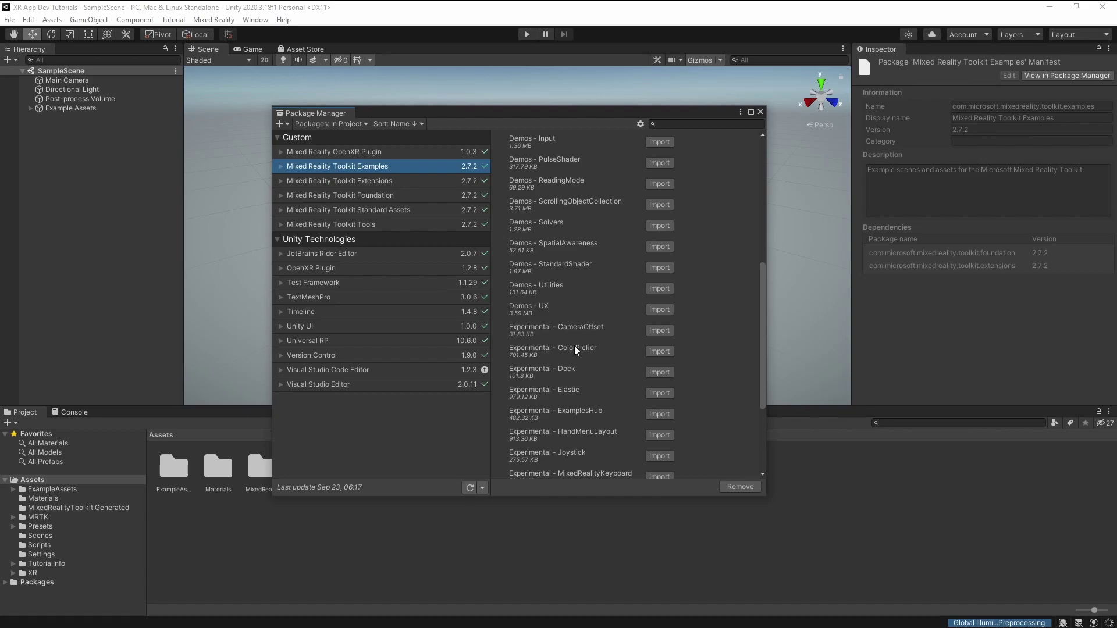
{"action": "scroll", "coordinate": [580, 338], "scroll_direction": "up", "scroll_amount": 5}
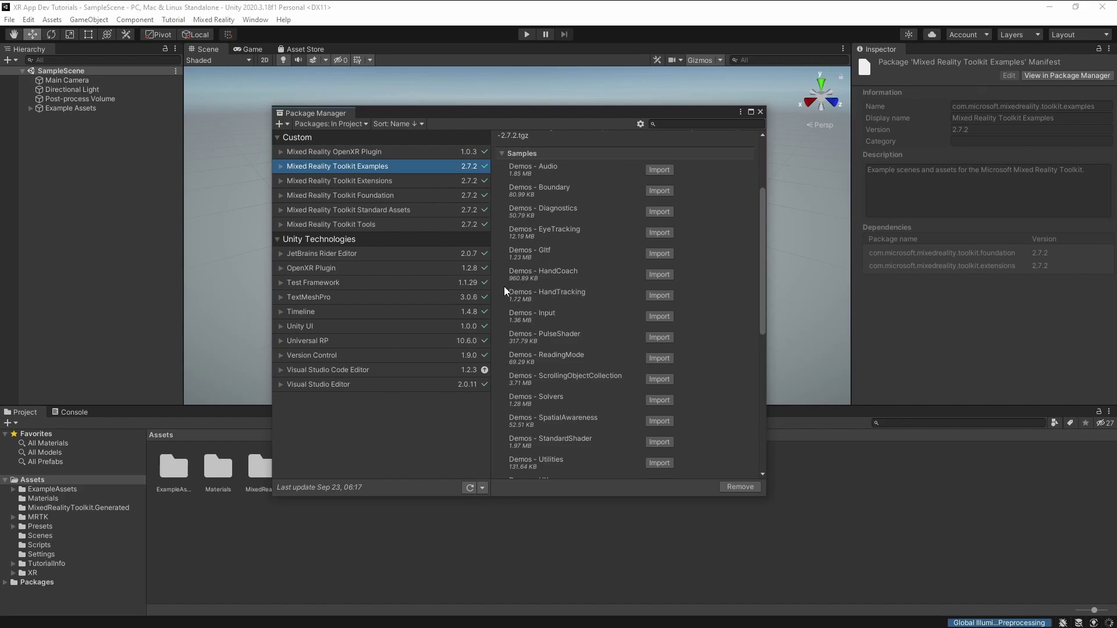
{"action": "left_click", "coordinate": [660, 296]}
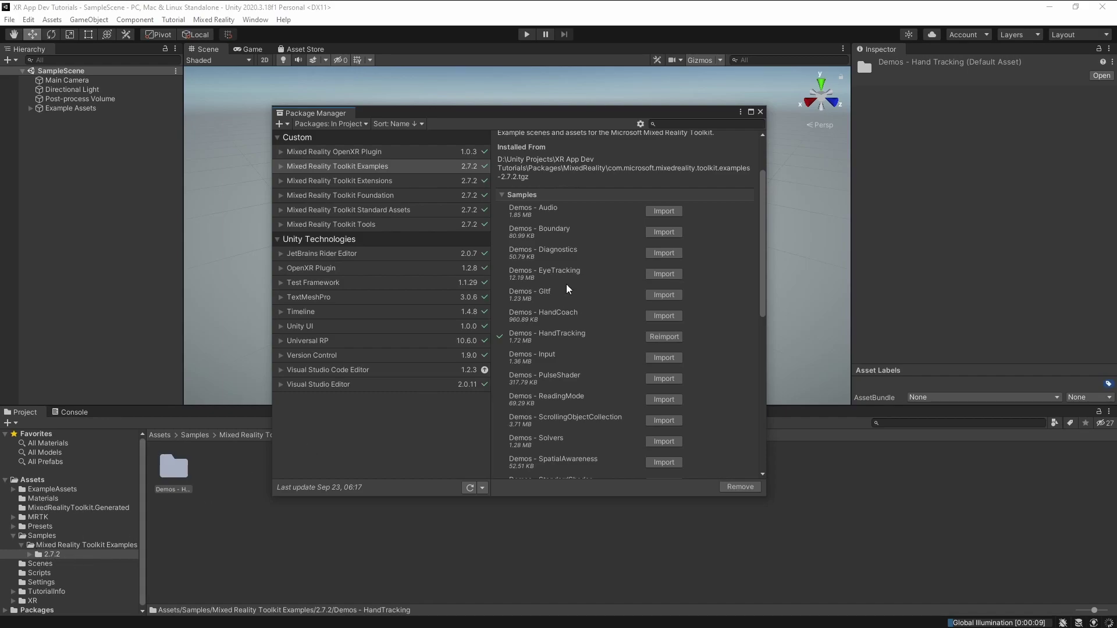
{"action": "left_click", "coordinate": [760, 111]}
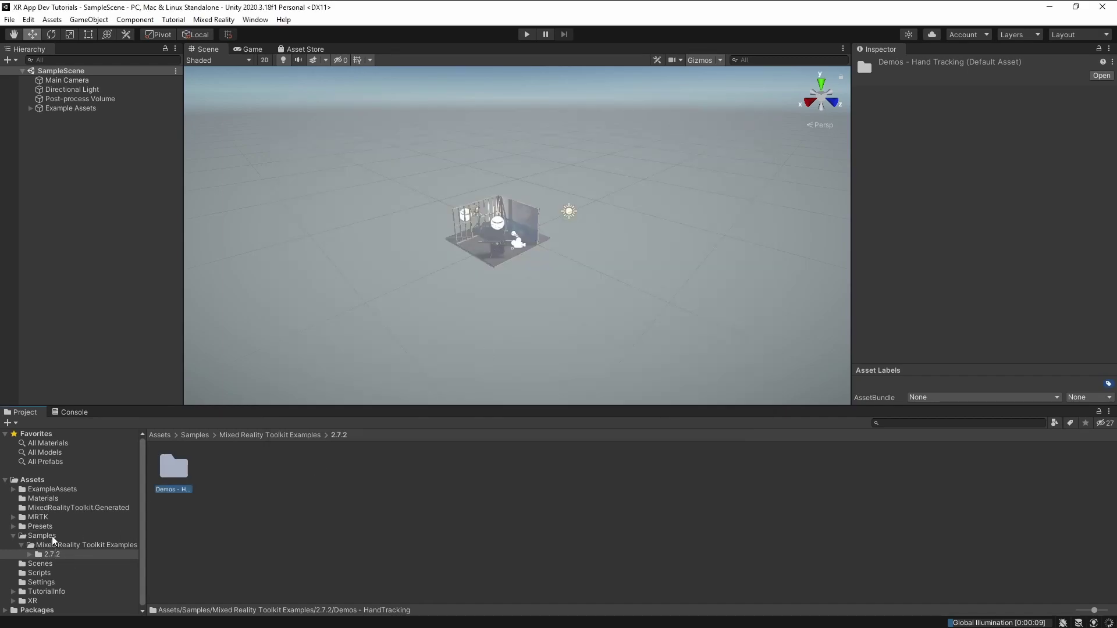
Step: Look through the scenes of the imported Demos - HandTracking sample and open the HandInteractionExamples scene
{"action": "double_click", "coordinate": [173, 476]}
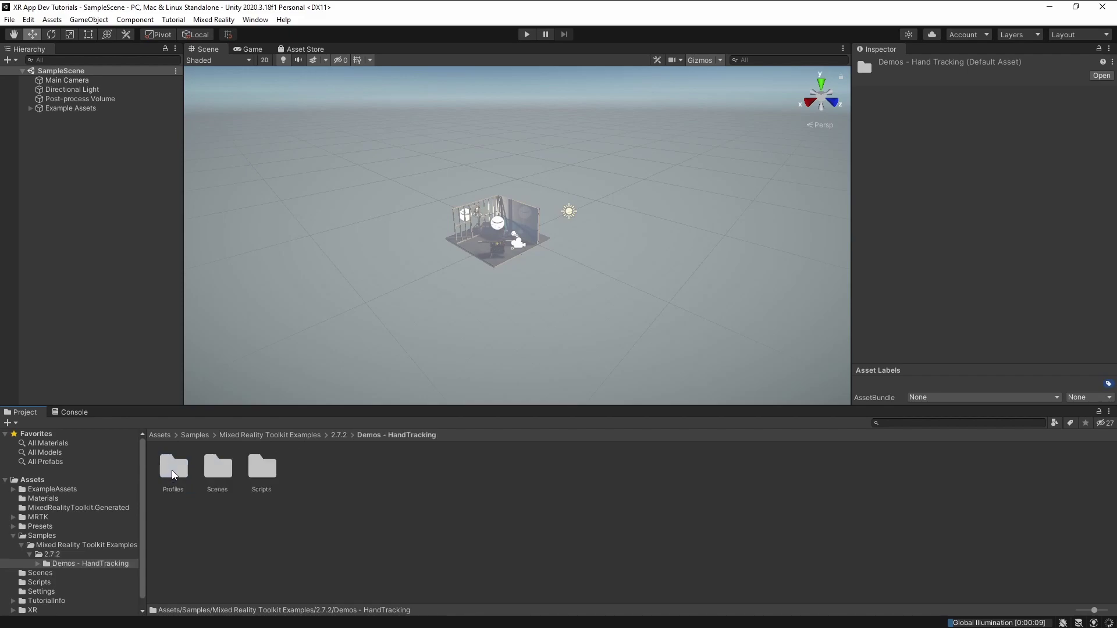
{"action": "double_click", "coordinate": [218, 471]}
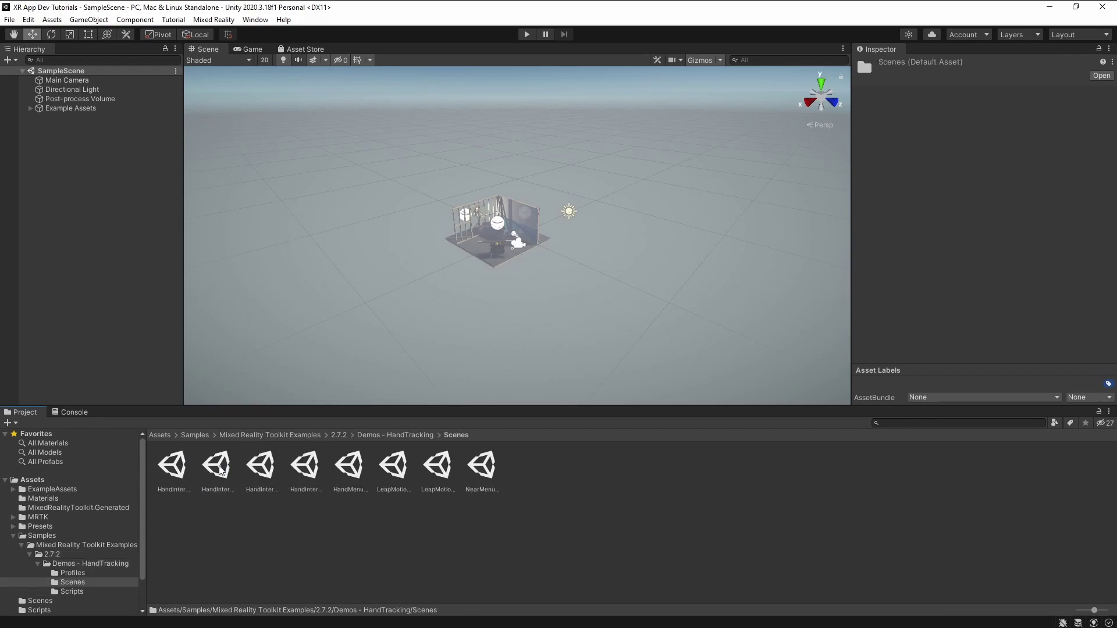
{"action": "left_click", "coordinate": [165, 469]}
{"action": "left_click", "coordinate": [224, 470]}
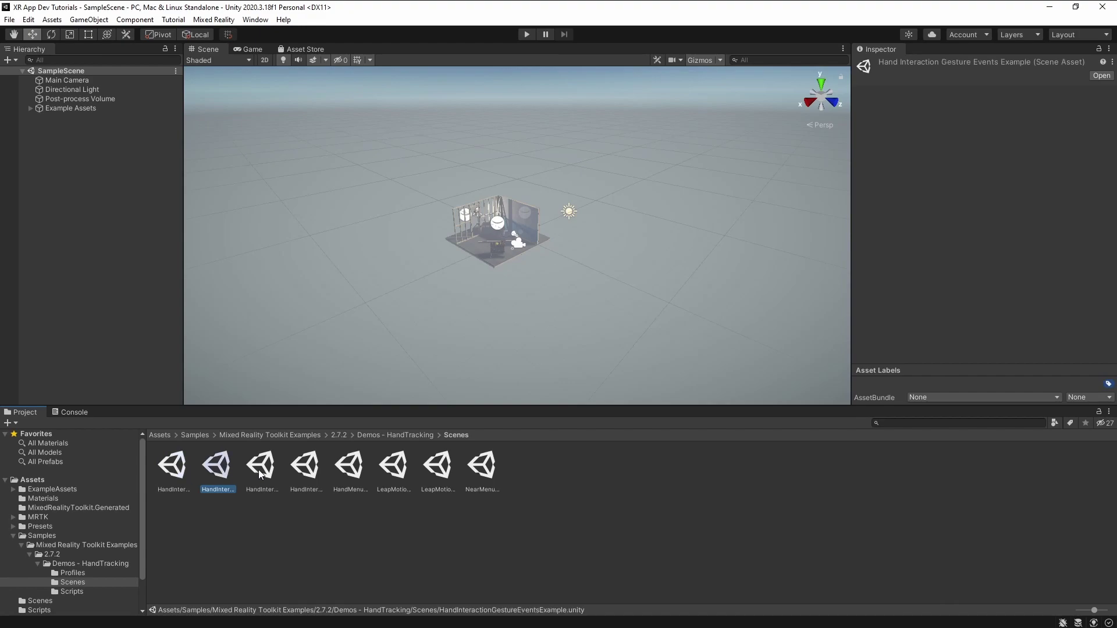
{"action": "left_click", "coordinate": [262, 471]}
{"action": "left_click", "coordinate": [307, 470]}
{"action": "left_click", "coordinate": [357, 472]}
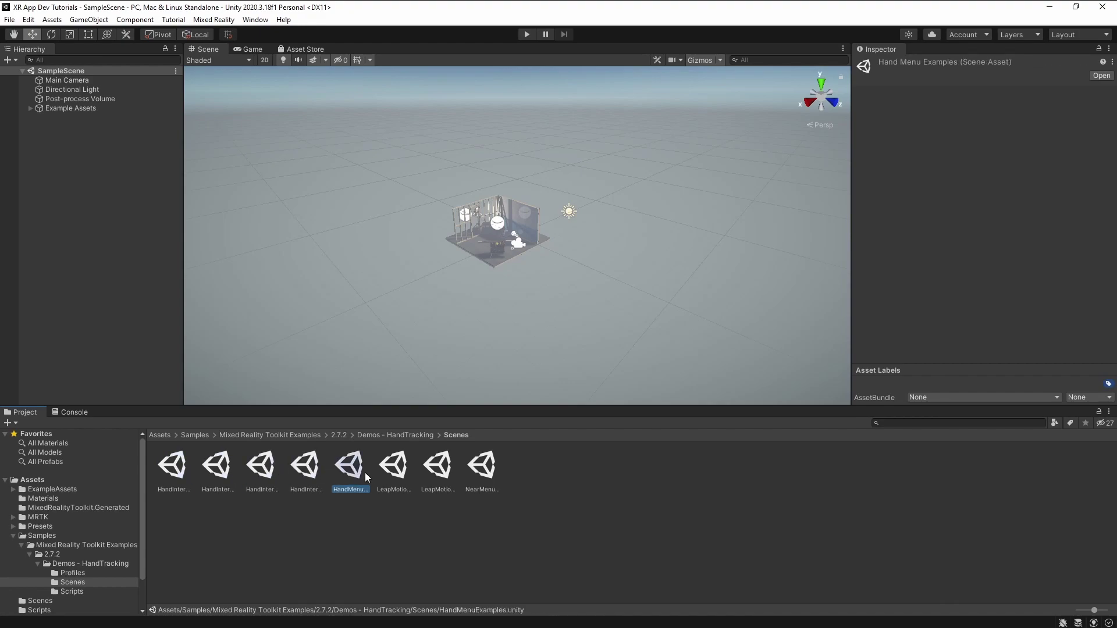
{"action": "left_click", "coordinate": [394, 476]}
{"action": "left_click", "coordinate": [177, 469]}
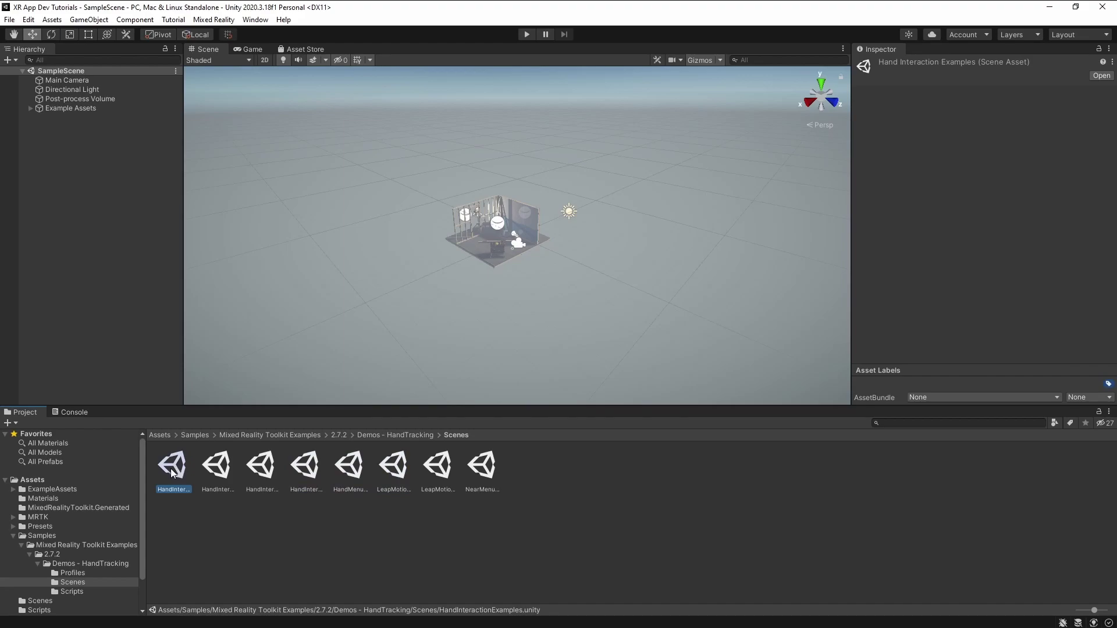
{"action": "double_click", "coordinate": [174, 469]}
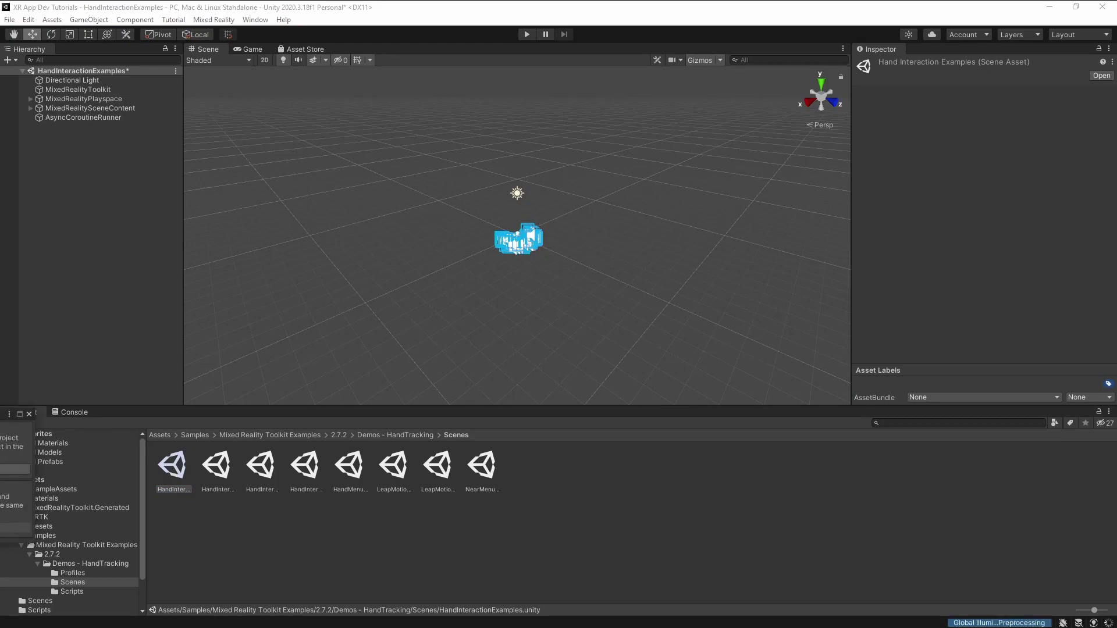
Step: Import TMP Essentials and TMP Examples & Extras into the project, and close the TMP Importer
{"action": "left_click_drag", "start_coordinate": [0, 411], "coordinate": [686, 281]}
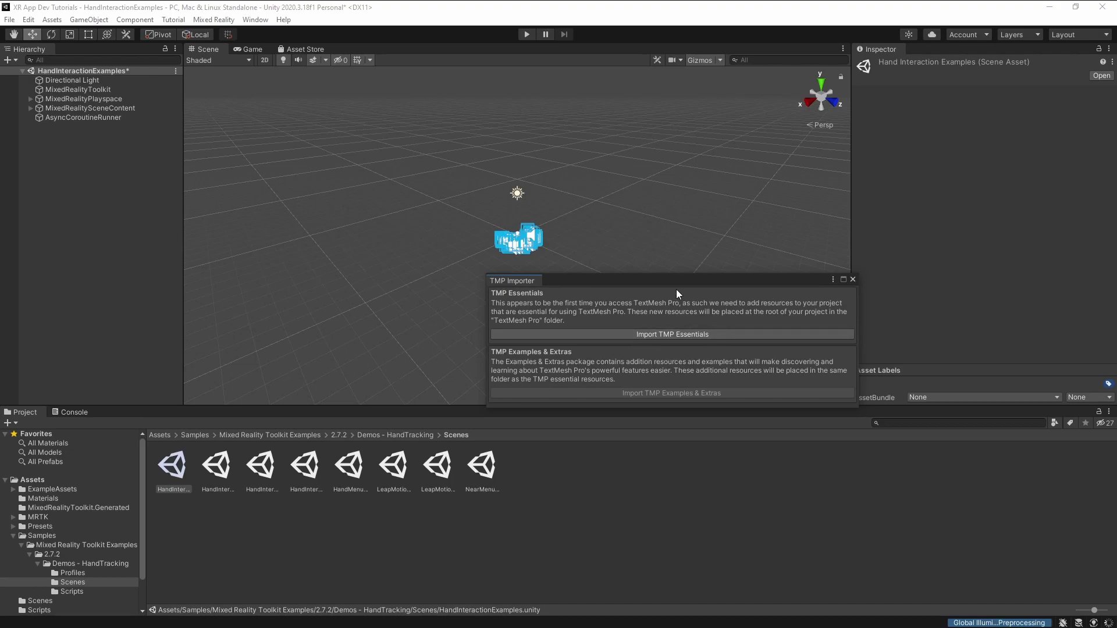
{"action": "left_click", "coordinate": [704, 334]}
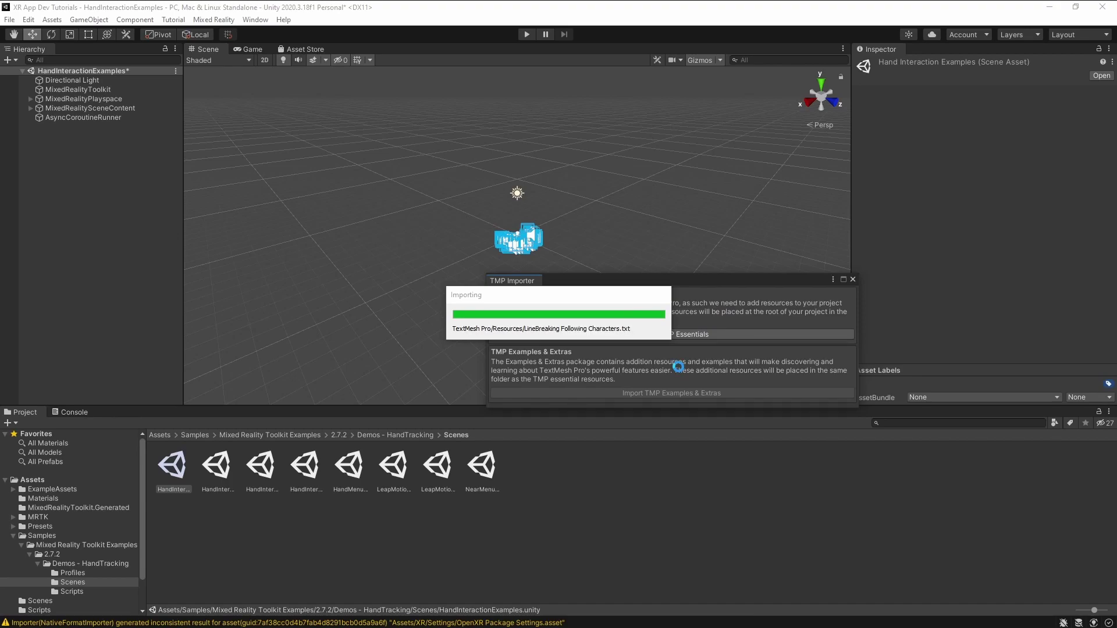
{"action": "left_click", "coordinate": [690, 394]}
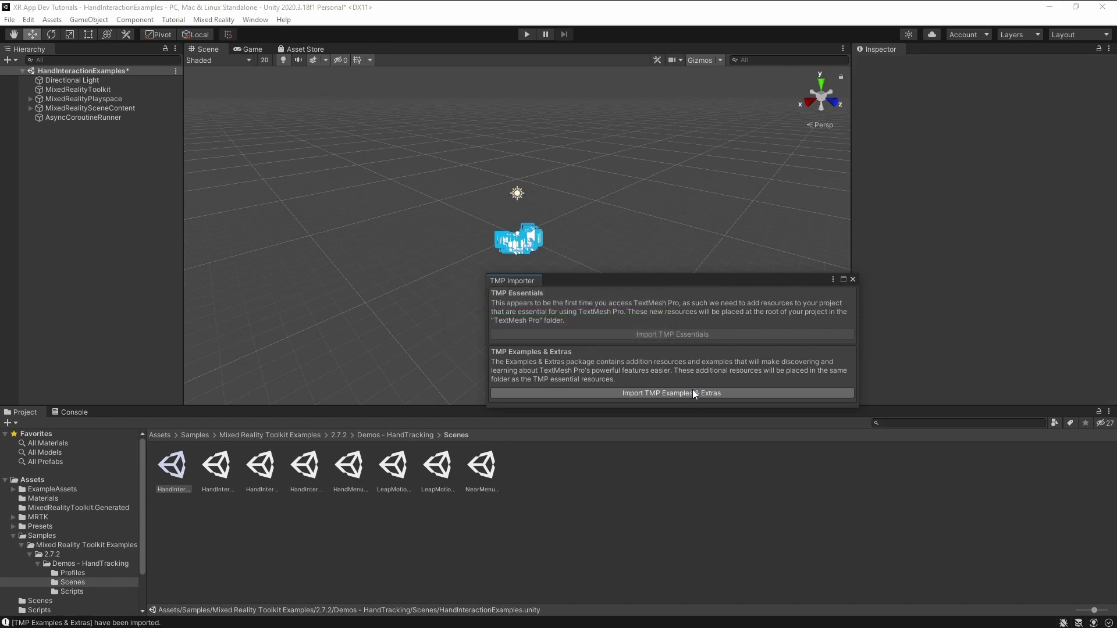
{"action": "left_click", "coordinate": [853, 280]}
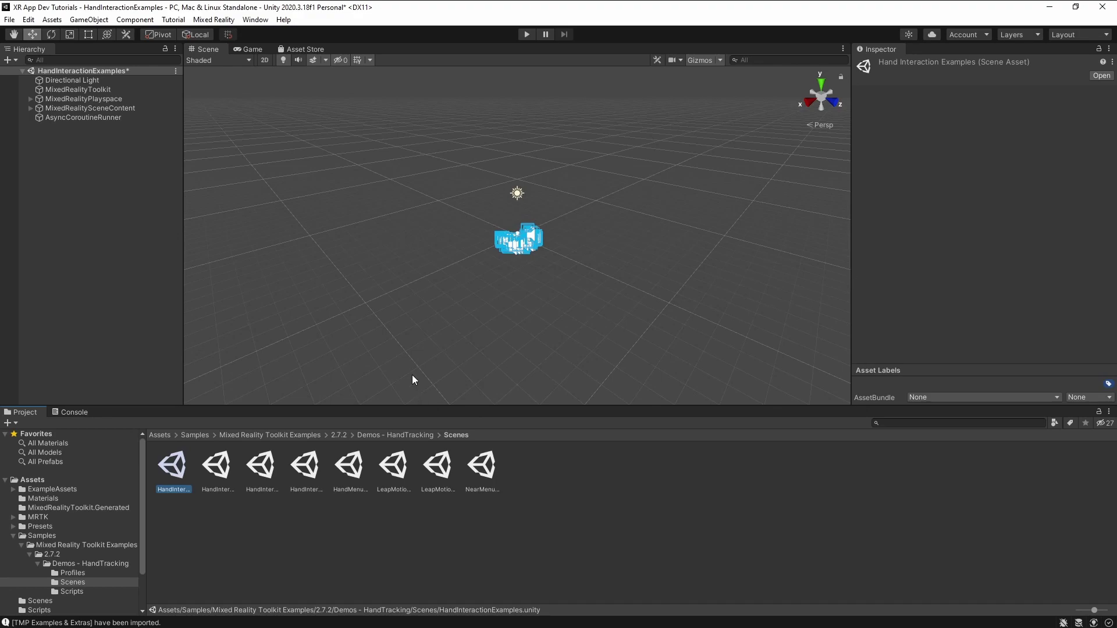
{"action": "left_click", "coordinate": [574, 285]}
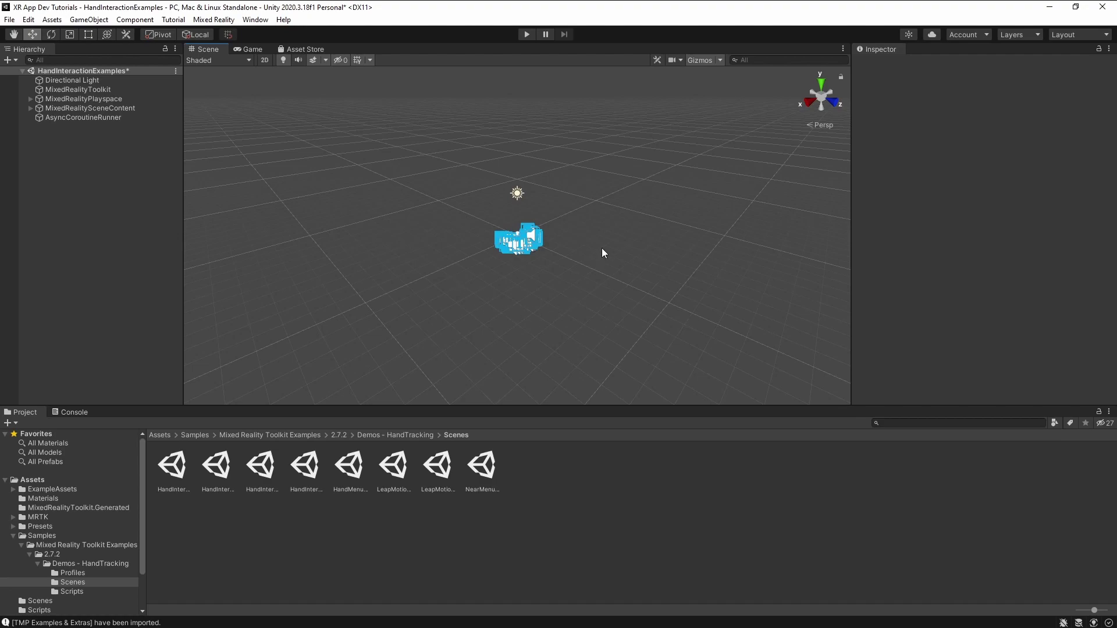
Step: Shrink the 3D gizmo icons in the Scene view to their smallest size and inspect the hand interaction objects they covered
{"action": "left_click", "coordinate": [720, 60]}
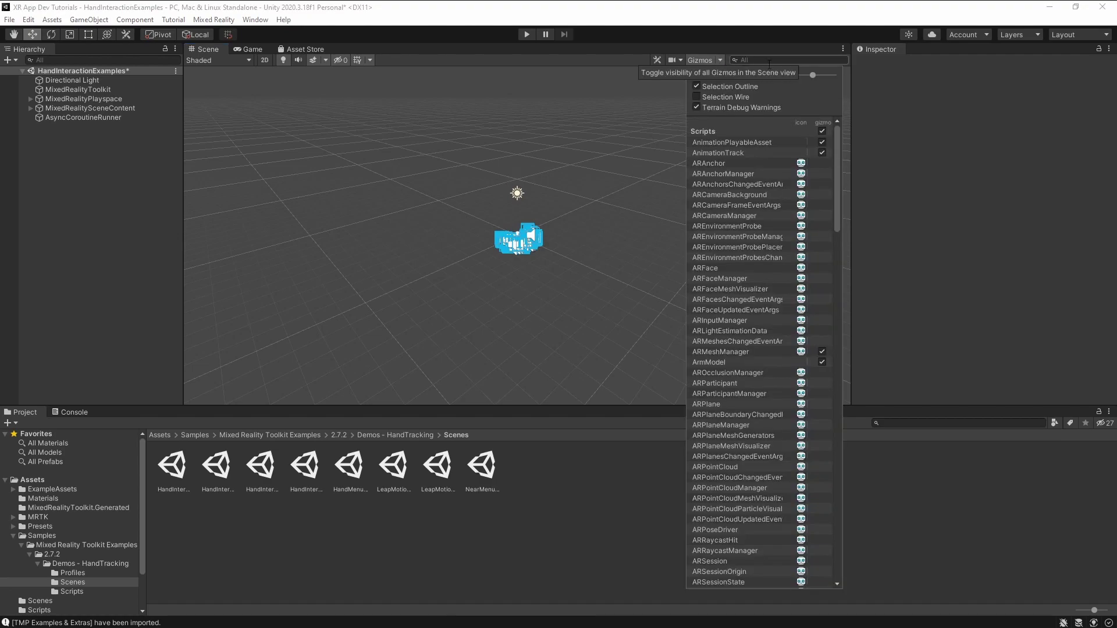
{"action": "left_click_drag", "start_coordinate": [812, 73], "coordinate": [791, 74]}
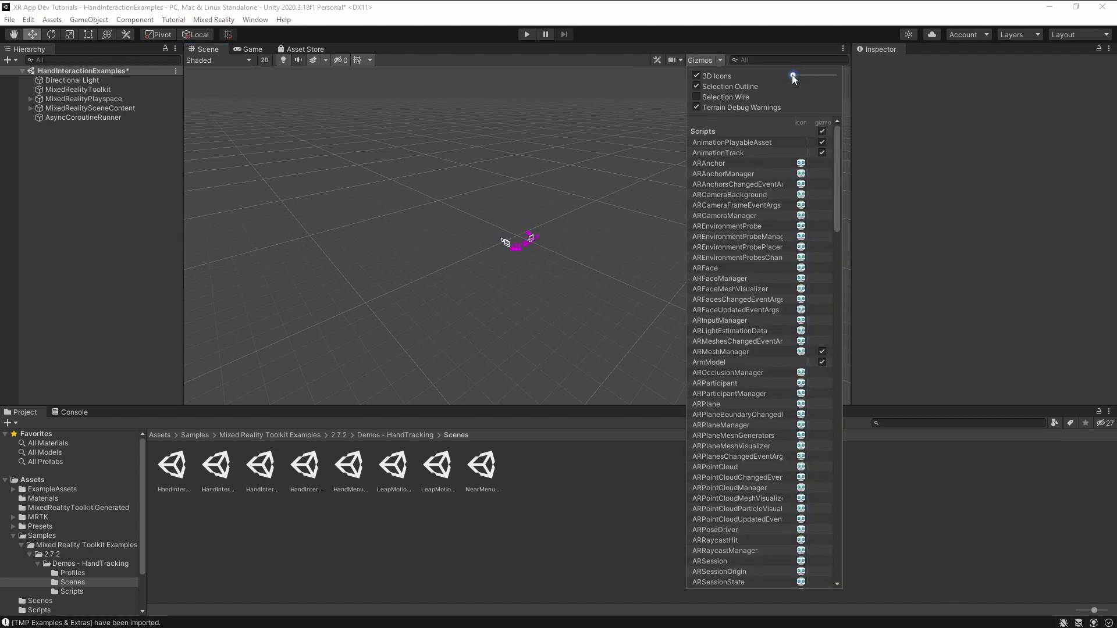
{"action": "left_click", "coordinate": [600, 227]}
{"action": "right_click_drag", "start_coordinate": [479, 220], "coordinate": [514, 192]}
{"action": "key", "text": "w"}
{"action": "key", "text": "s"}
{"action": "key", "text": "w"}
{"action": "key", "text": "s"}
{"action": "key", "text": "w"}
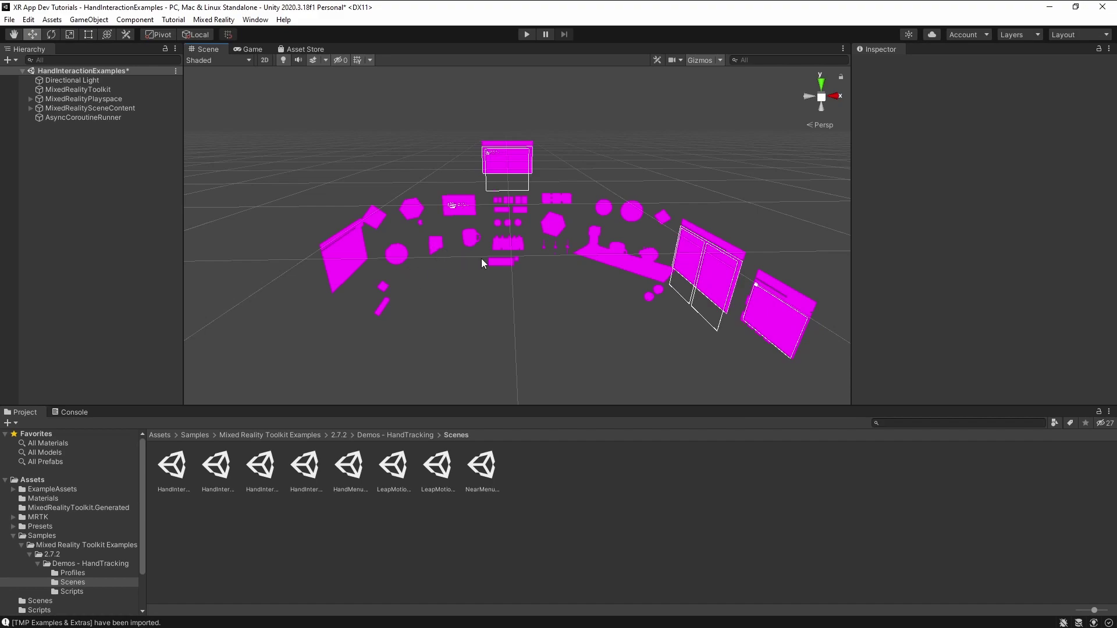
Step: Upgrade the MRTK Standard Shader for the Universal Render Pipeline and accept the irreversible change
{"action": "left_click", "coordinate": [209, 21]}
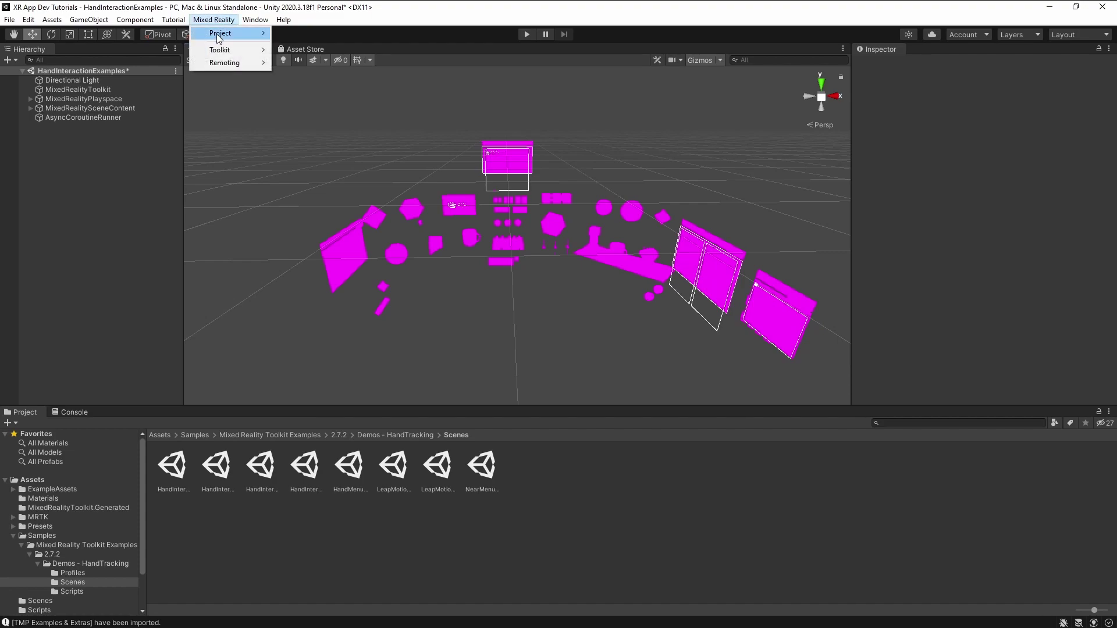
{"action": "mouse_move", "coordinate": [248, 38]}
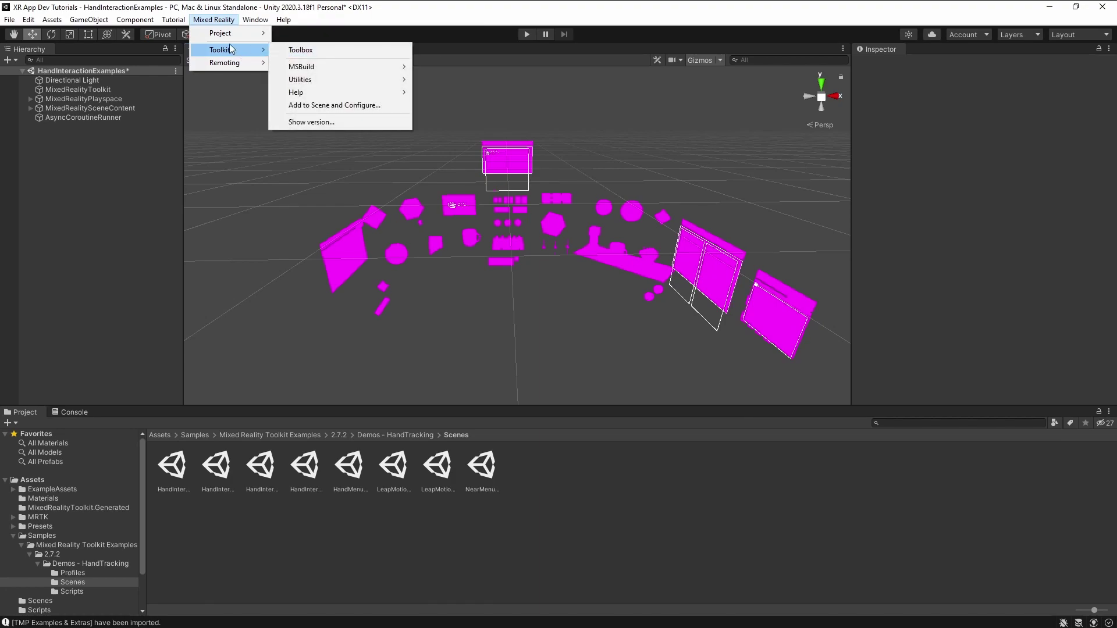
{"action": "left_click", "coordinate": [241, 54]}
{"action": "mouse_move", "coordinate": [335, 81]}
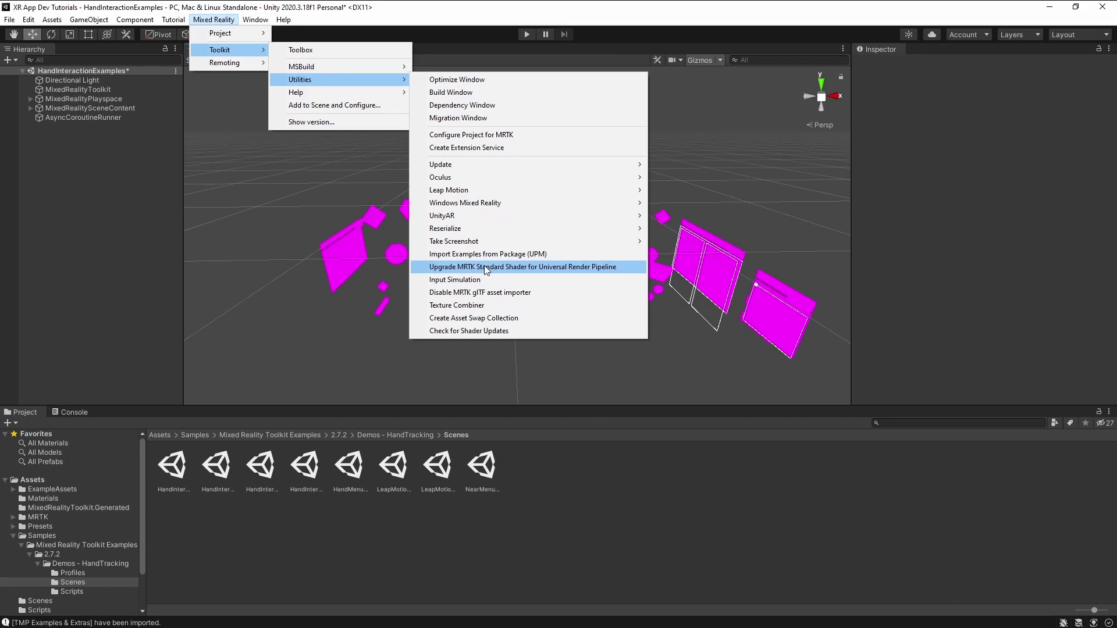
{"action": "left_click", "coordinate": [546, 271]}
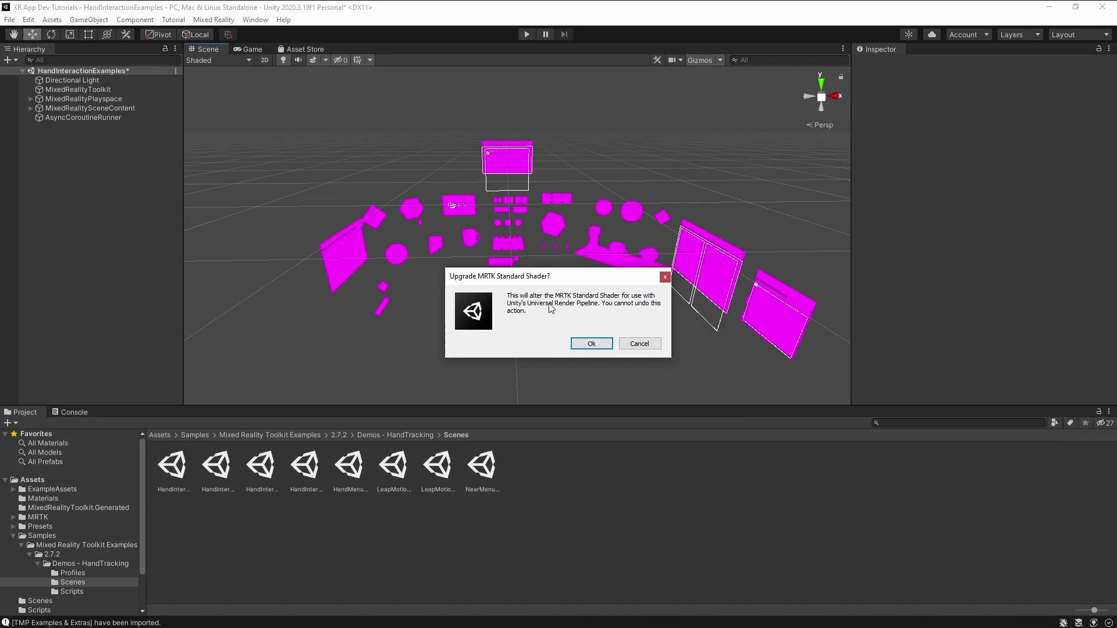
{"action": "left_click", "coordinate": [591, 344]}
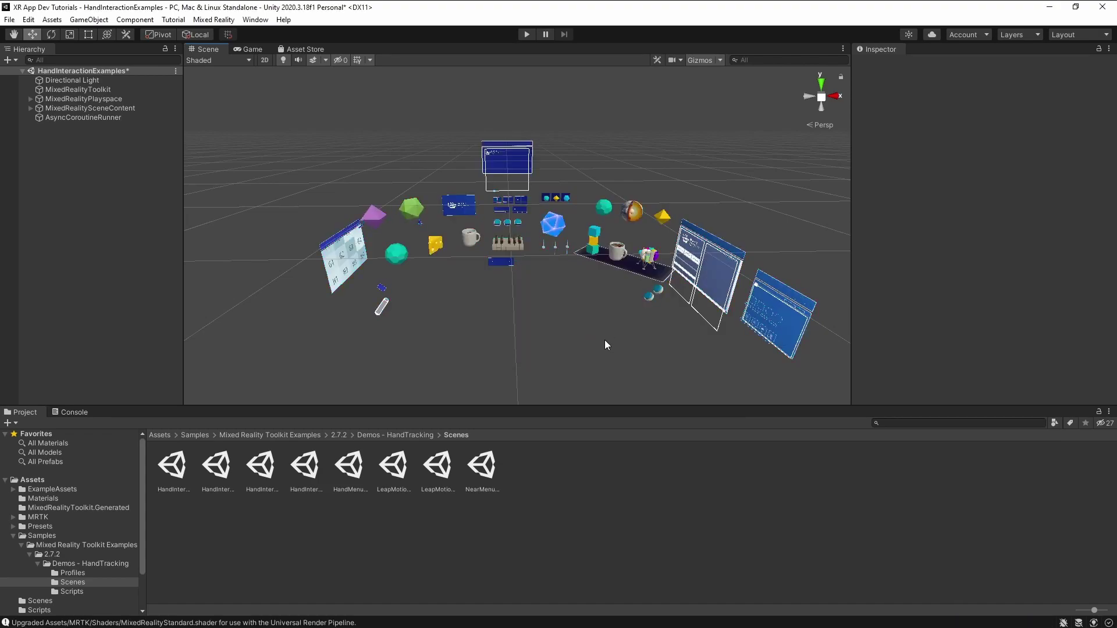
Step: Check the objects' materials in the HandInteractionExamples scene and run the scene in Play mode
{"action": "left_click_drag", "start_coordinate": [553, 308], "coordinate": [515, 265], "text": "alt"}
{"action": "scroll", "coordinate": [515, 265], "scroll_direction": "down", "scroll_amount": 5}
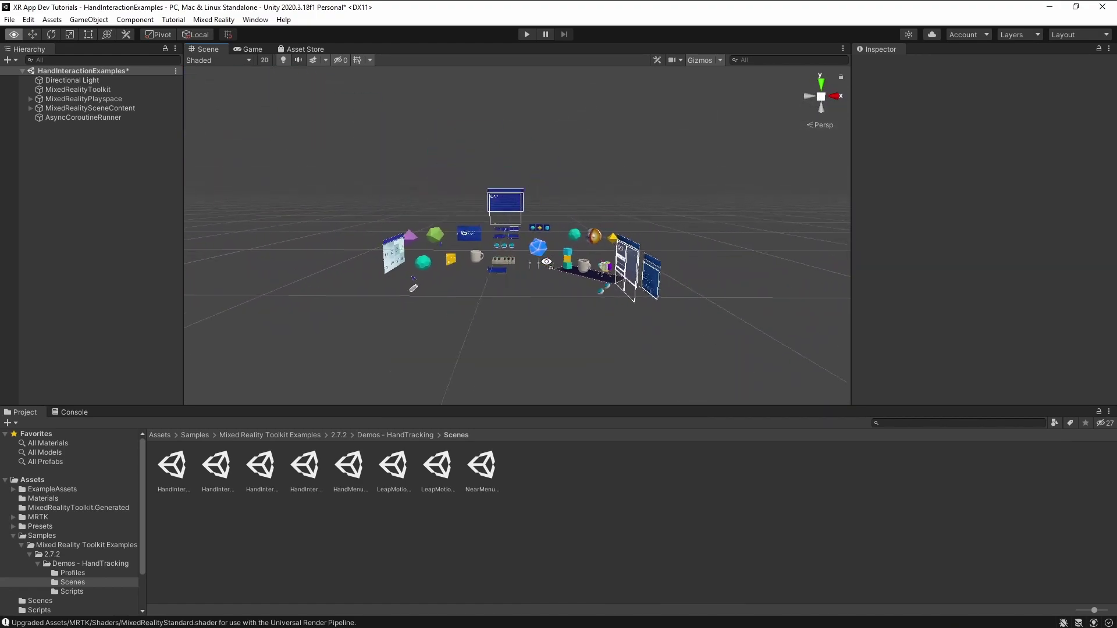
{"action": "scroll", "coordinate": [520, 260], "scroll_direction": "up", "scroll_amount": 6}
{"action": "left_click_drag", "start_coordinate": [520, 260], "coordinate": [556, 291], "text": "alt"}
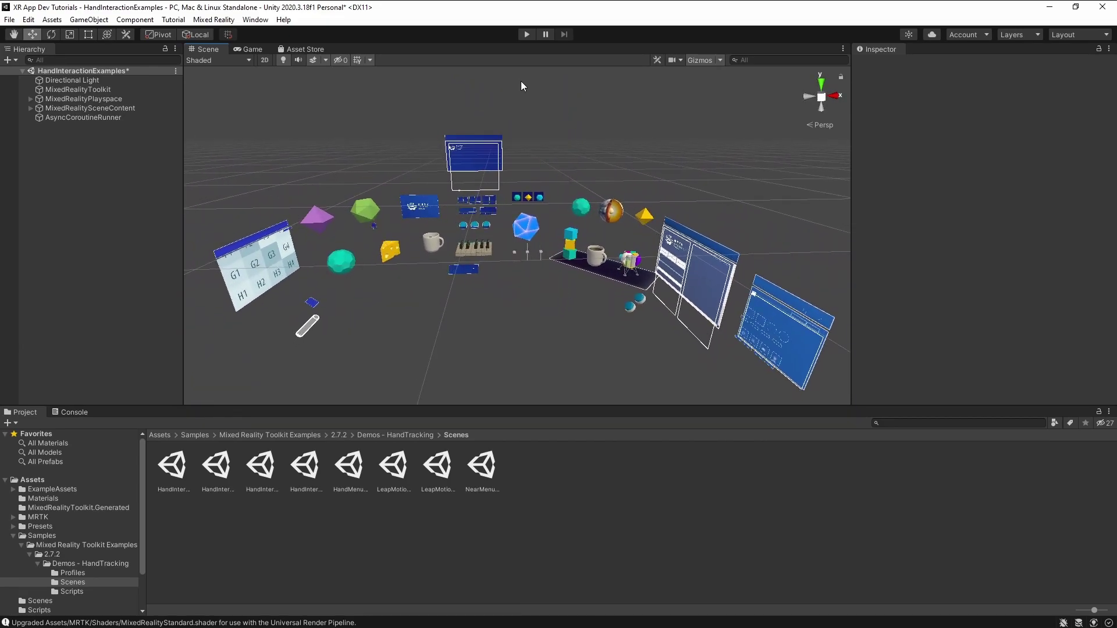
{"action": "left_click", "coordinate": [526, 35]}
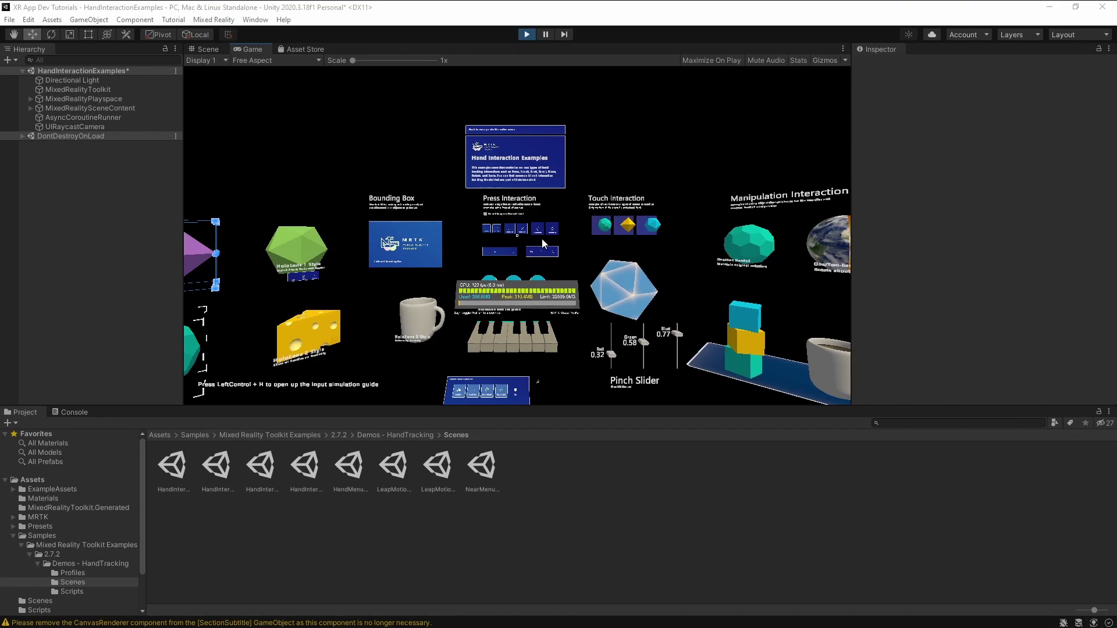
Step: Look around the running scene by turning the simulated camera and moving it past the interaction exhibits
{"action": "right_click_drag", "start_coordinate": [542, 240], "coordinate": [408, 263]}
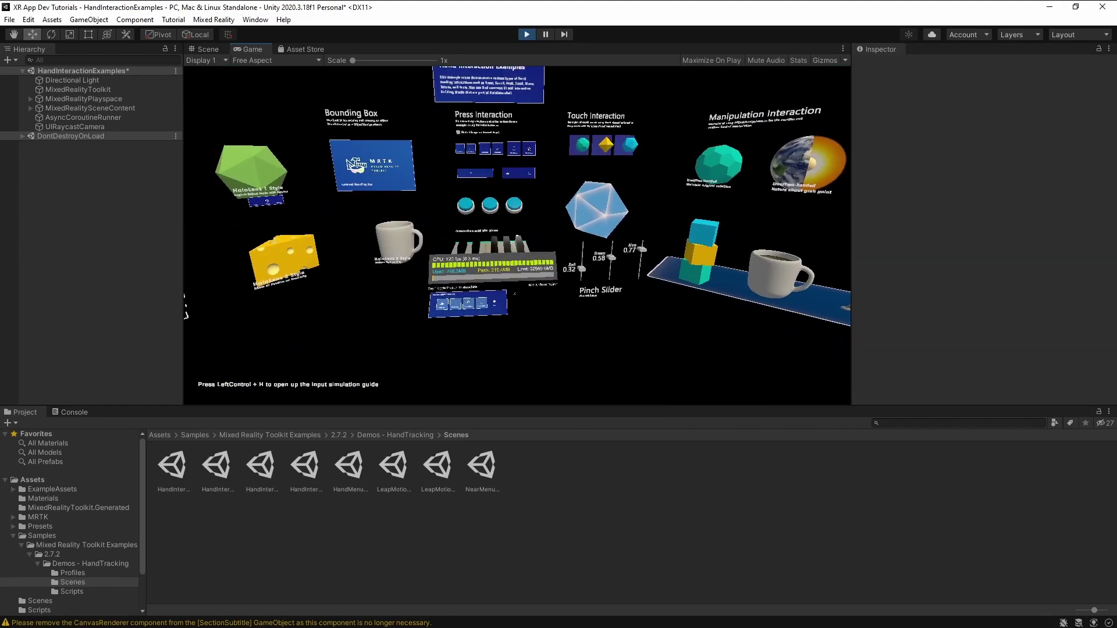
{"action": "right_click_drag", "start_coordinate": [512, 291], "coordinate": [533, 259]}
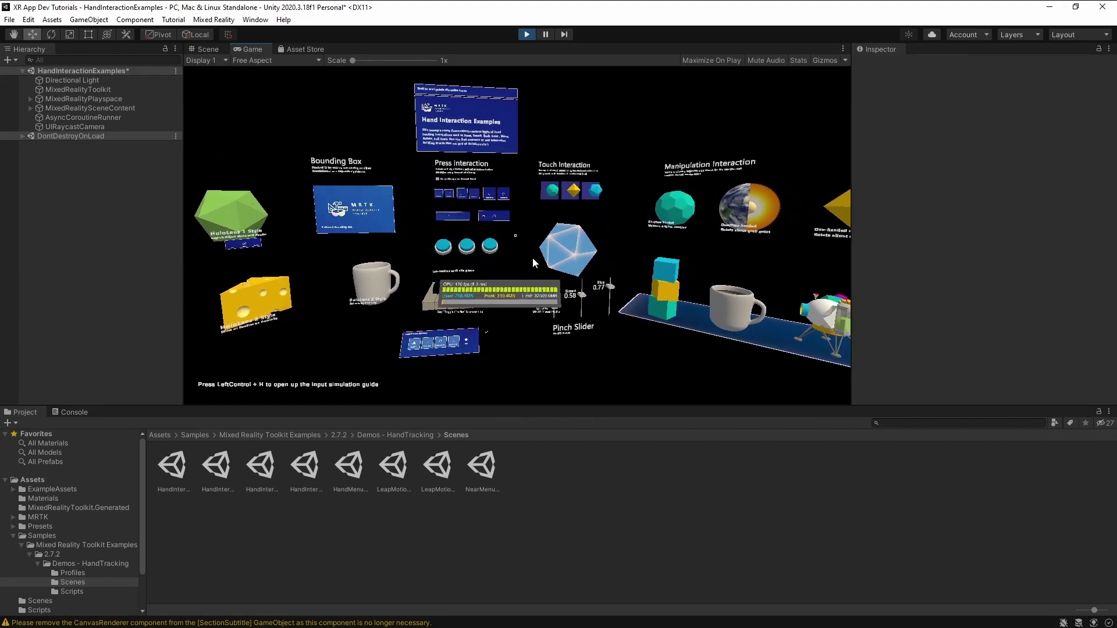
{"action": "key", "text": "d"}
{"action": "key", "text": "s"}
{"action": "key", "text": "a"}
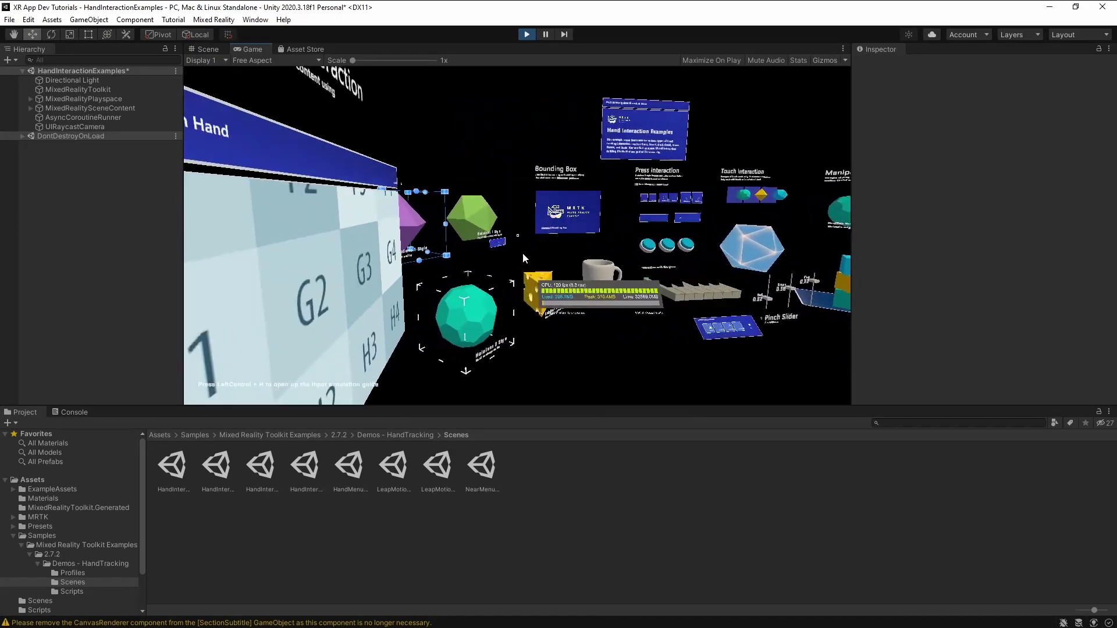
{"action": "key", "text": "s"}
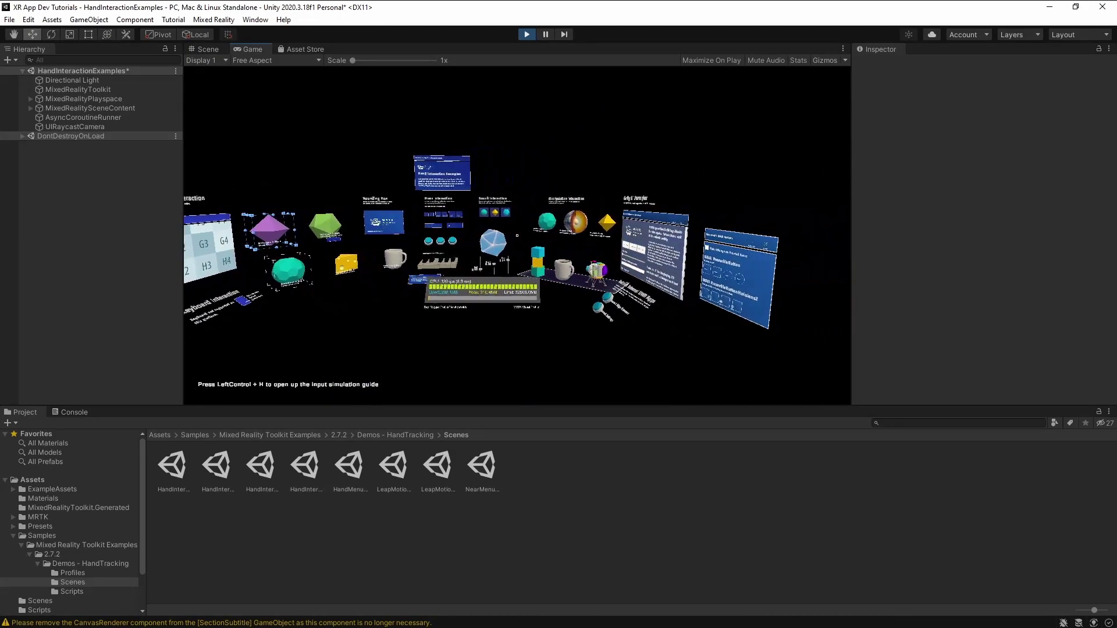
{"action": "right_click_drag", "start_coordinate": [517, 235], "coordinate": [611, 267]}
{"action": "key", "text": "w"}
{"action": "key", "text": "s"}
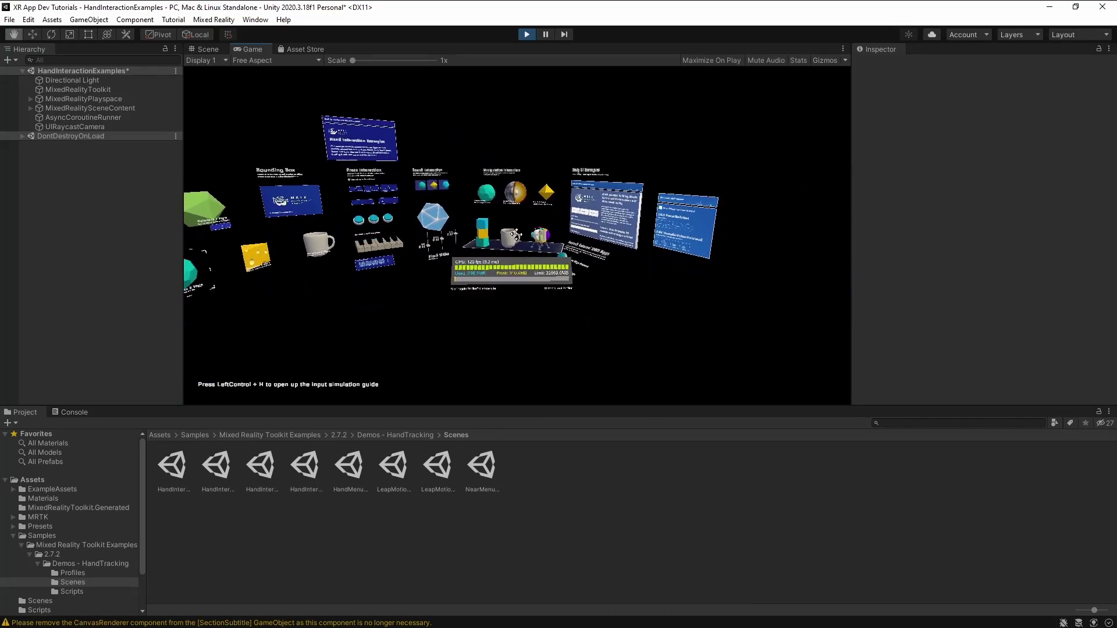
{"action": "right_click_drag", "start_coordinate": [515, 261], "coordinate": [453, 256]}
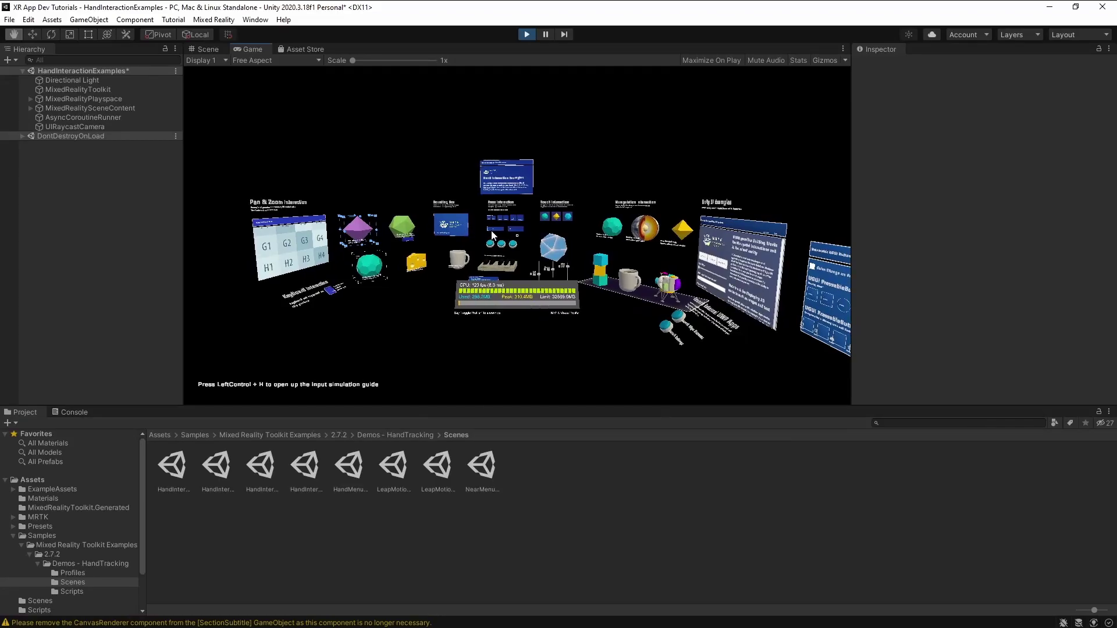
Step: Test moving the simulated camera forward, backward and sideways between the Press Interaction and Pan & Zoom Interaction exhibits
{"action": "key", "text": "w"}
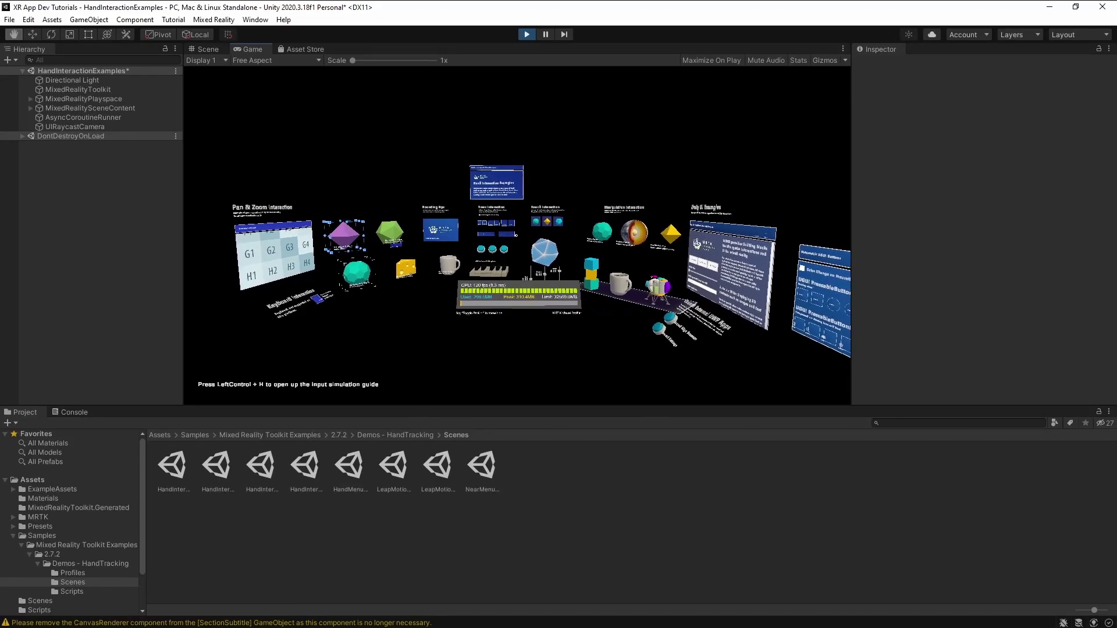
{"action": "key", "text": "w"}
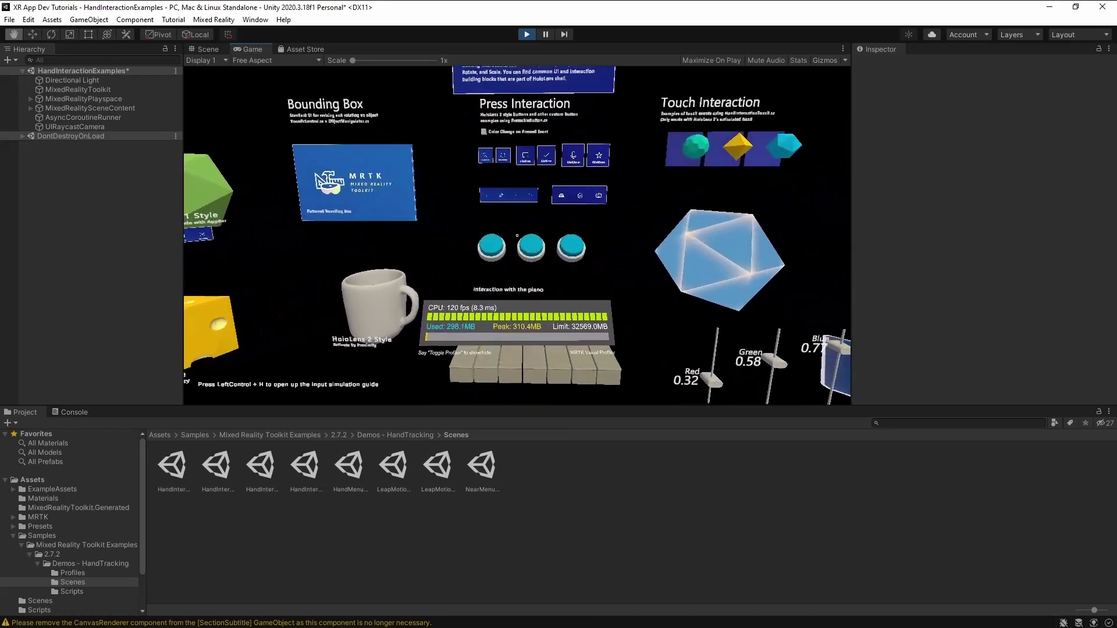
{"action": "key", "text": "s"}
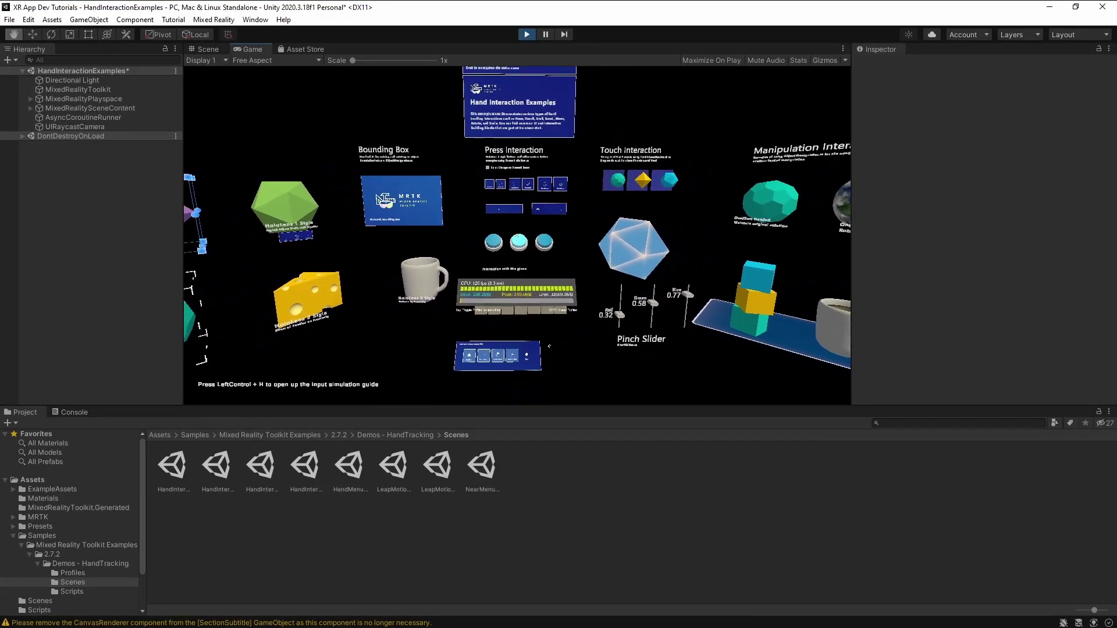
{"action": "key", "text": "s"}
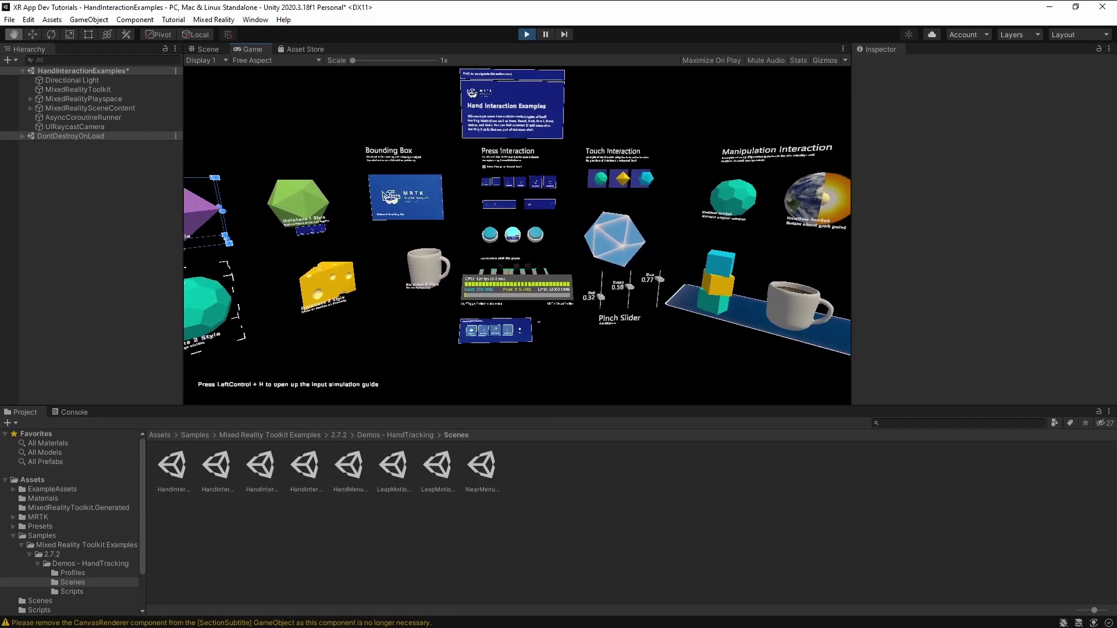
{"action": "key", "text": "d"}
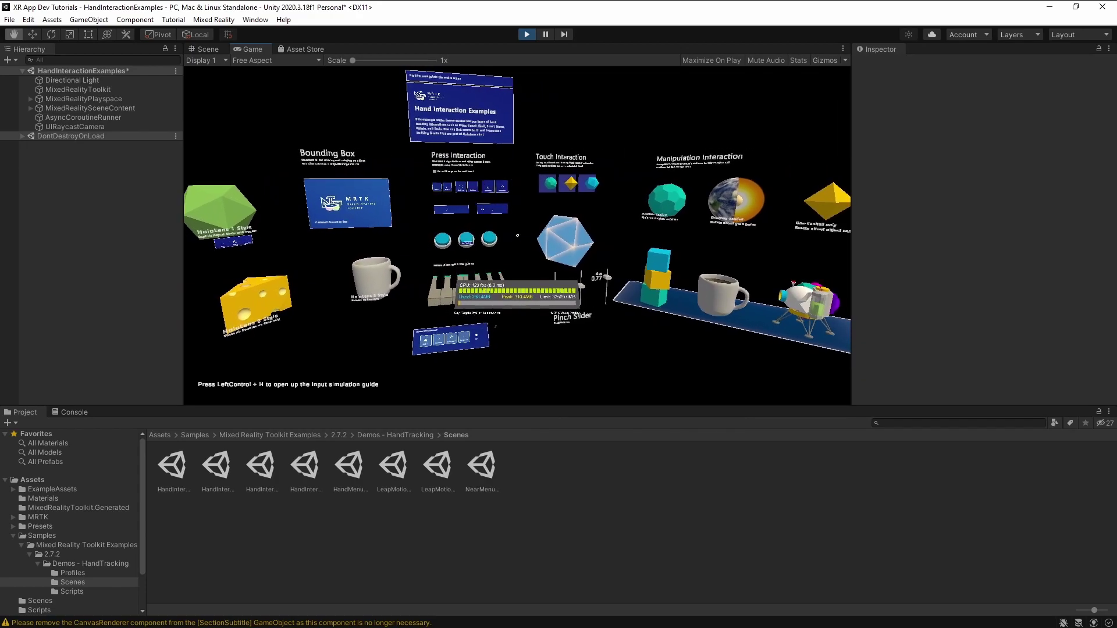
{"action": "key", "text": "a"}
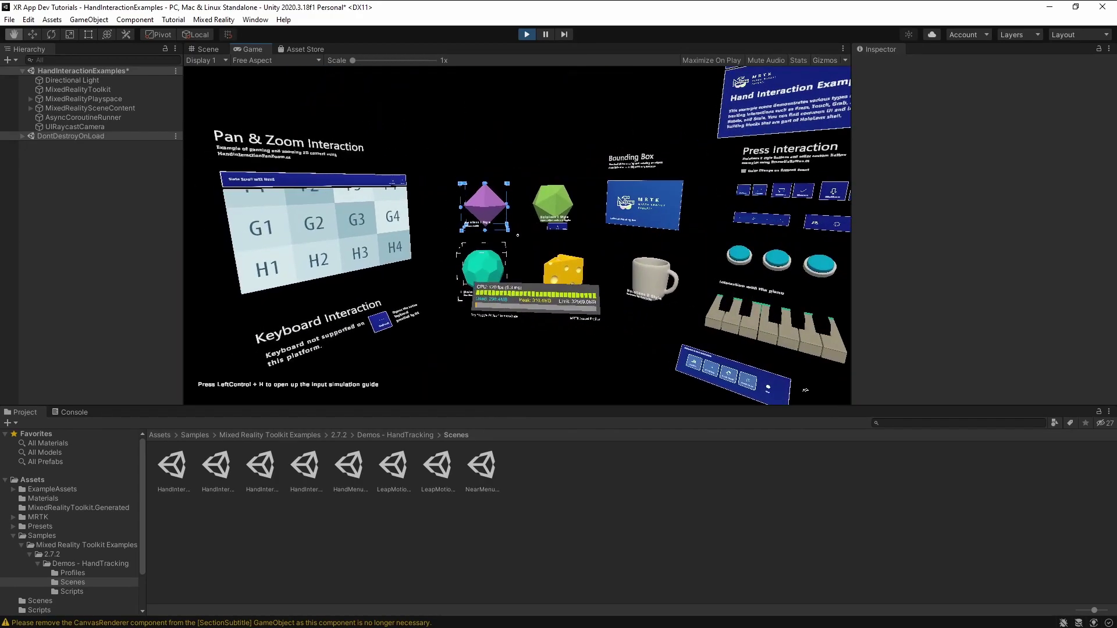
{"action": "key", "text": "d"}
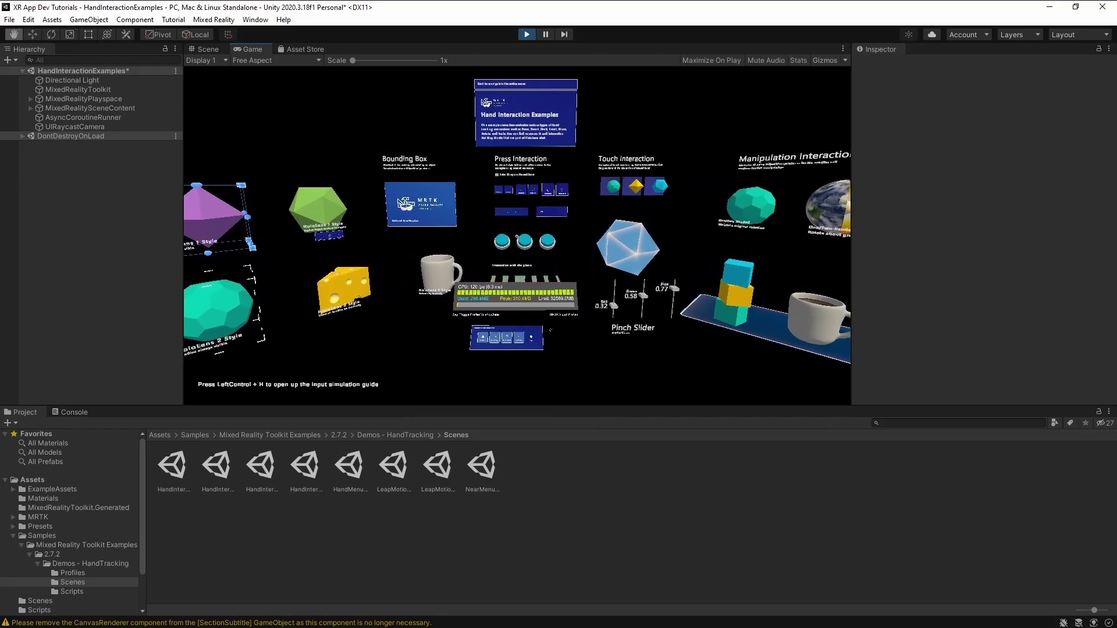
{"action": "key", "text": "w"}
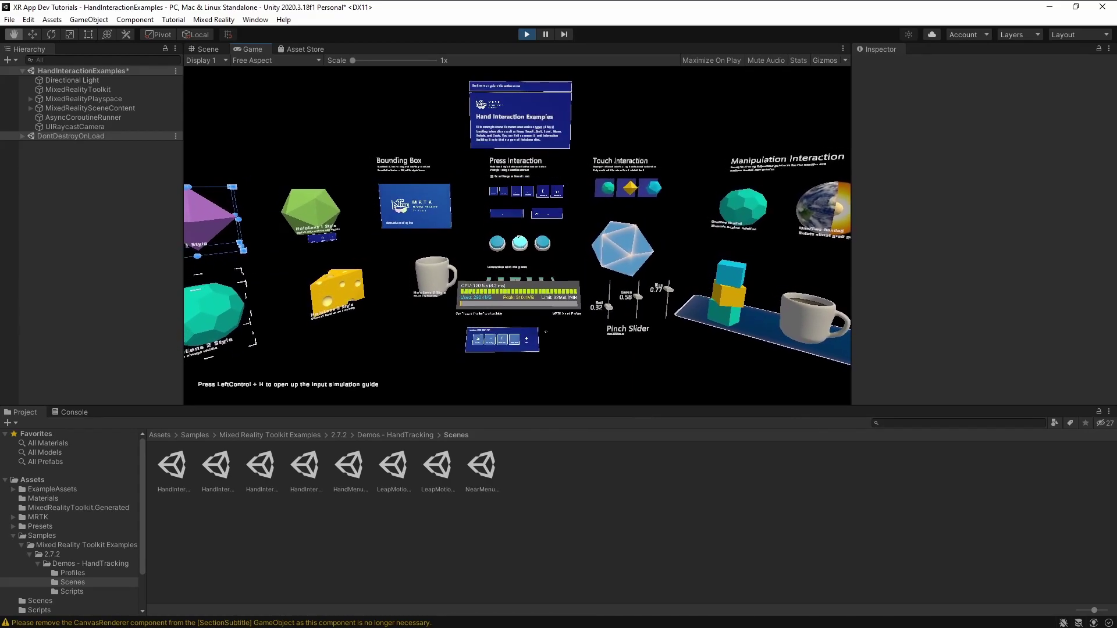
{"action": "key", "text": "w"}
{"action": "key", "text": "s"}
{"action": "right_click_drag", "start_coordinate": [517, 235], "coordinate": [495, 233]}
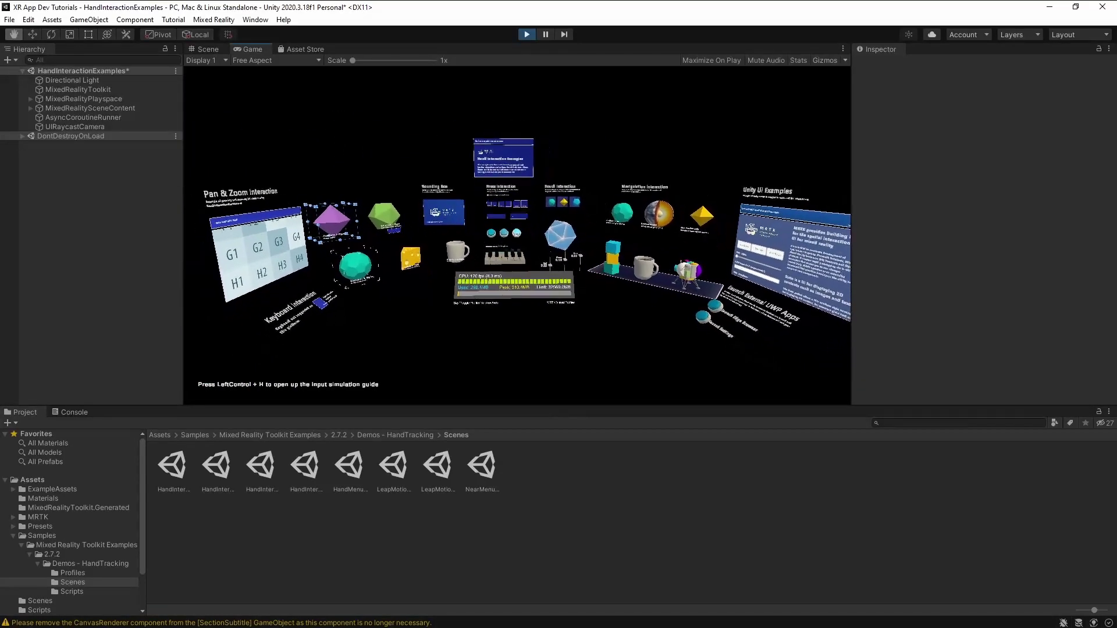
{"action": "key", "text": "w"}
{"action": "key", "text": "w"}
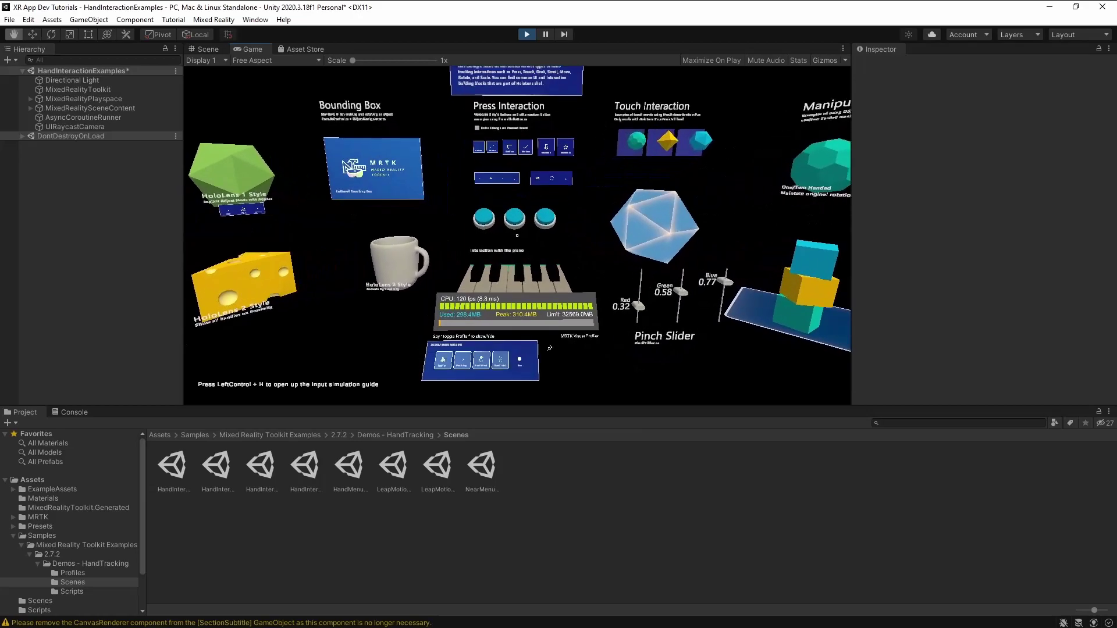
{"action": "key", "text": "s"}
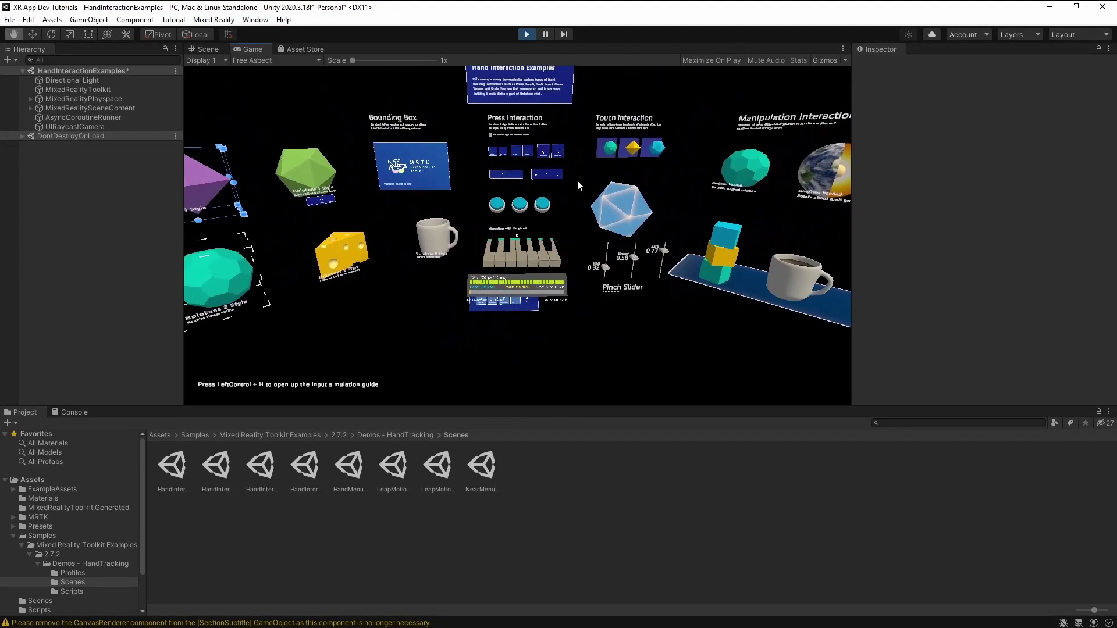
{"action": "right_click_drag", "start_coordinate": [553, 311], "coordinate": [560, 304]}
Step: Test the hand simulation by showing the right hand, the left hand, and both hands together in the running scene
{"action": "key", "text": "space"}
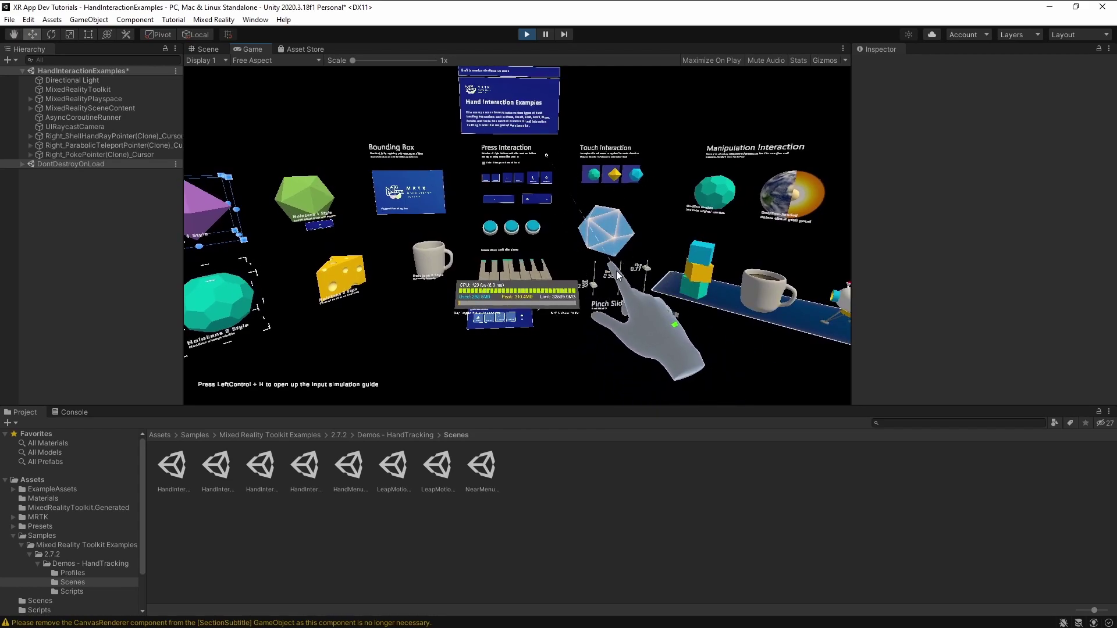
{"action": "key", "text": "space"}
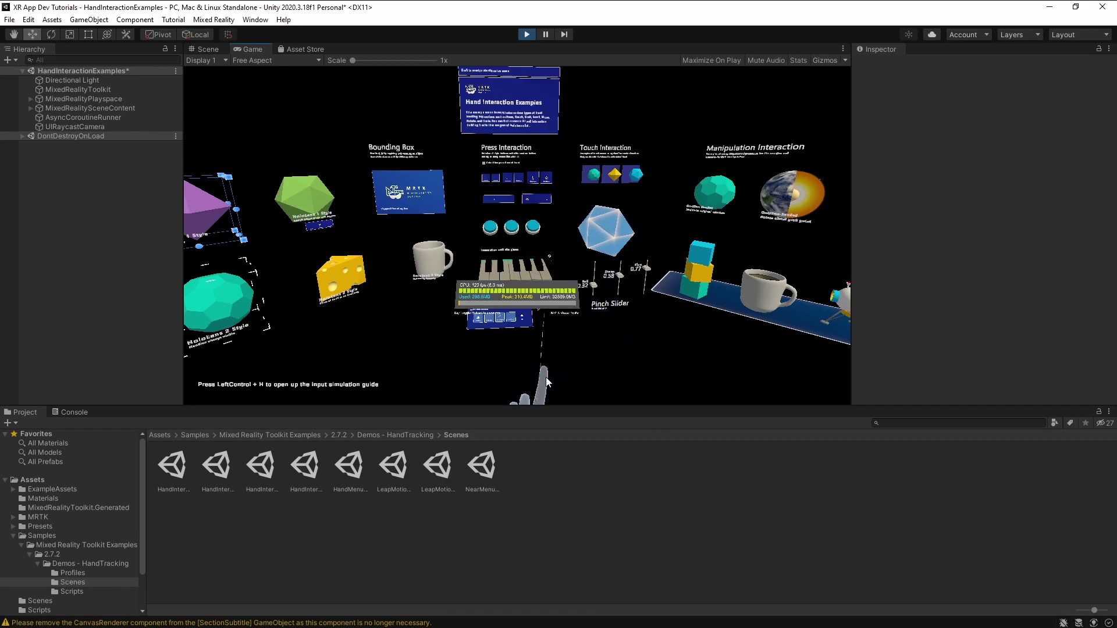
{"action": "key", "text": "shift"}
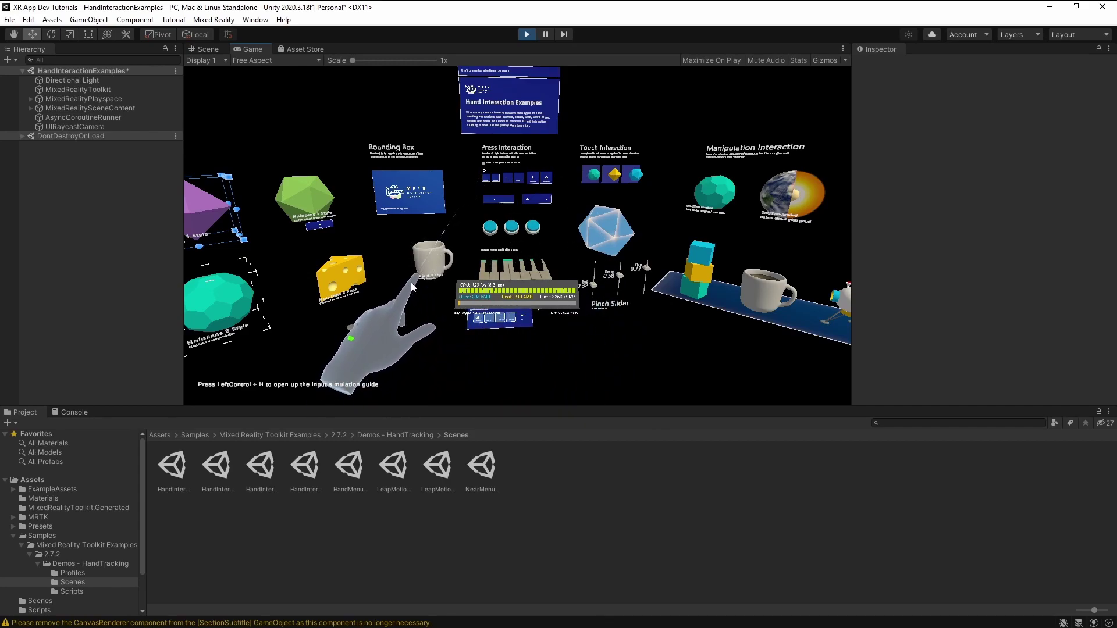
{"action": "key", "text": "space"}
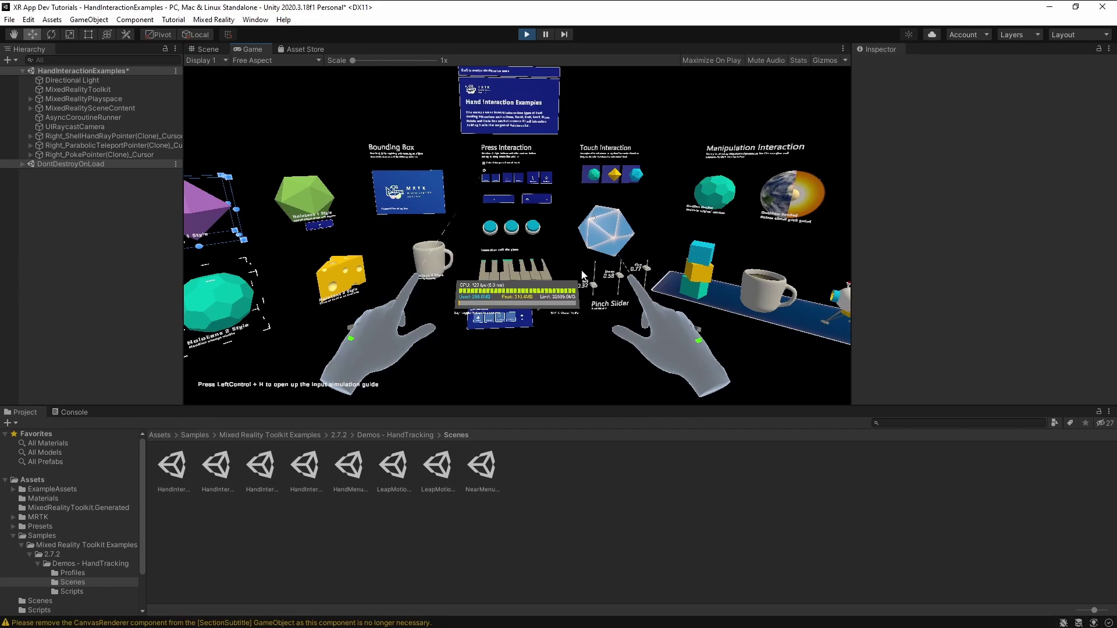
Step: Test toggling the left and right simulated hands, and try a pinch with the right hand near the Pinch Slider
{"action": "right_click_drag", "start_coordinate": [621, 306], "coordinate": [556, 324]}
{"action": "key", "text": "t"}
{"action": "key", "text": "y"}
{"action": "key", "text": "space"}
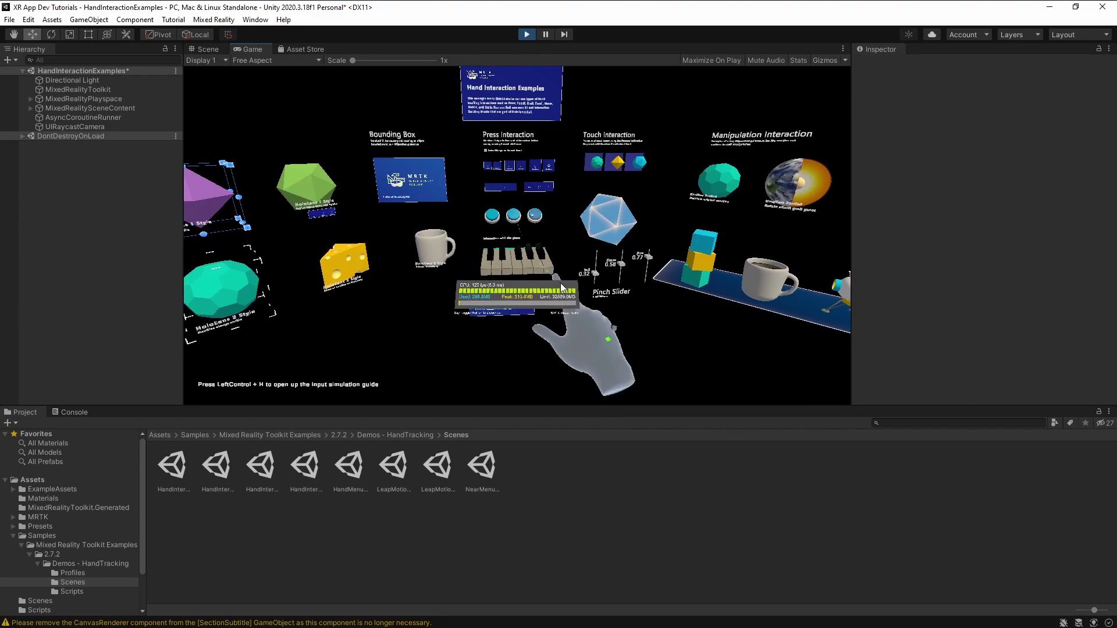
{"action": "right_click_drag", "start_coordinate": [618, 296], "coordinate": [636, 282]}
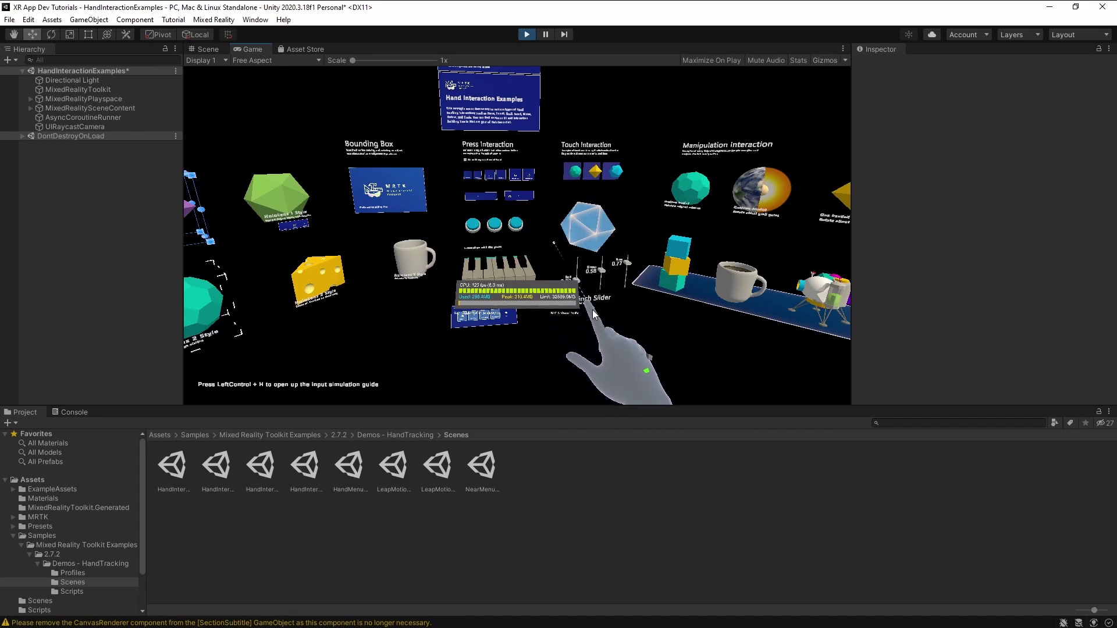
{"action": "left_click", "coordinate": [588, 319]}
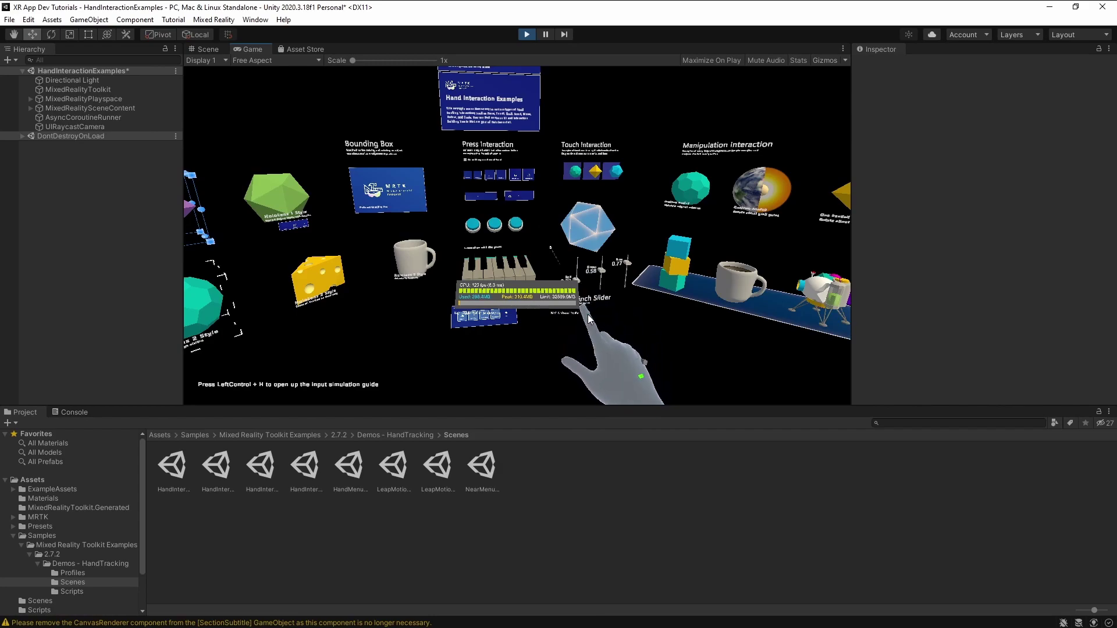
Step: Test repeated pinch gestures with the simulated right hand near the Pinch Slider exhibit
{"action": "left_click", "coordinate": [588, 319]}
{"action": "left_click", "coordinate": [589, 311]}
{"action": "left_click", "coordinate": [597, 318]}
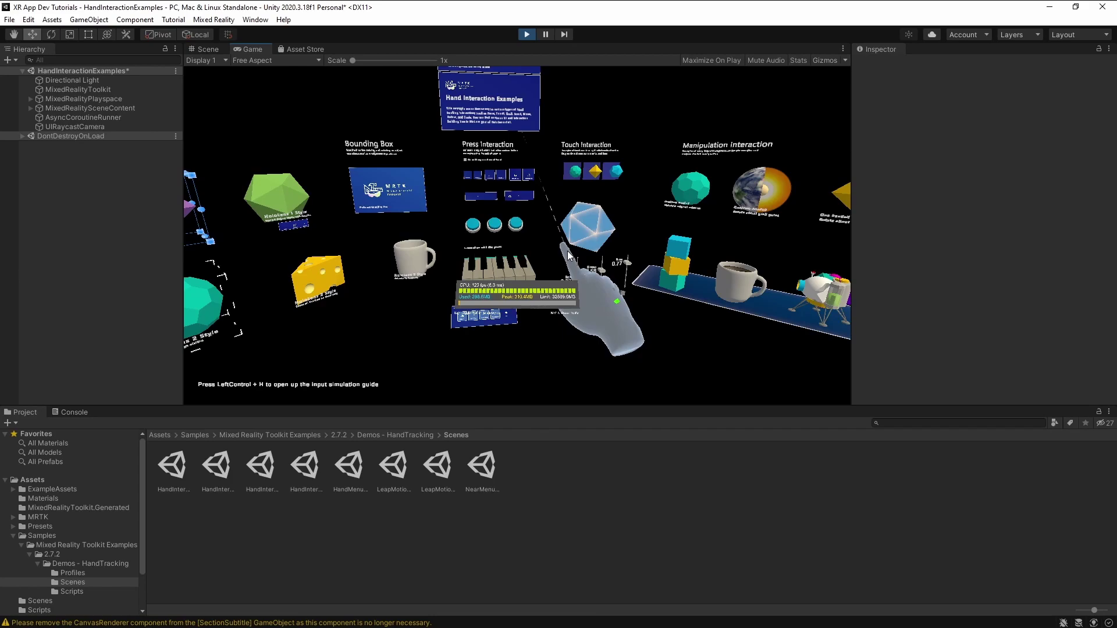
Step: Bring the simulated right hand up to the Press Interaction piano, play its keys, and back away
{"action": "right_click_drag", "start_coordinate": [565, 244], "coordinate": [556, 283]}
{"action": "key", "text": "w"}
{"action": "key", "text": "q"}
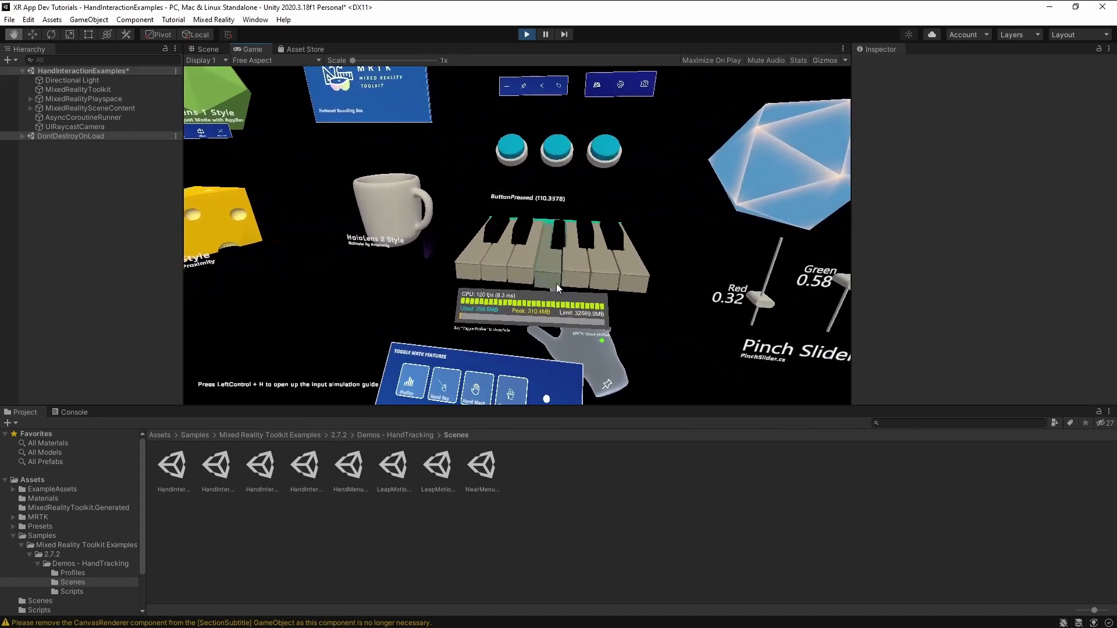
{"action": "key", "text": "s"}
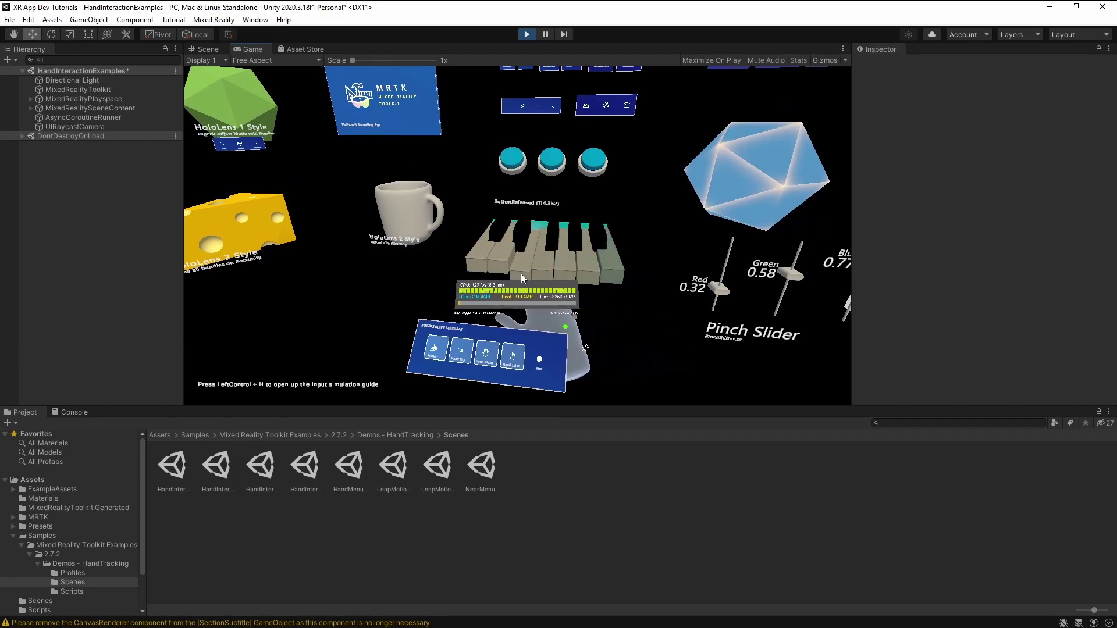
{"action": "key", "text": "s"}
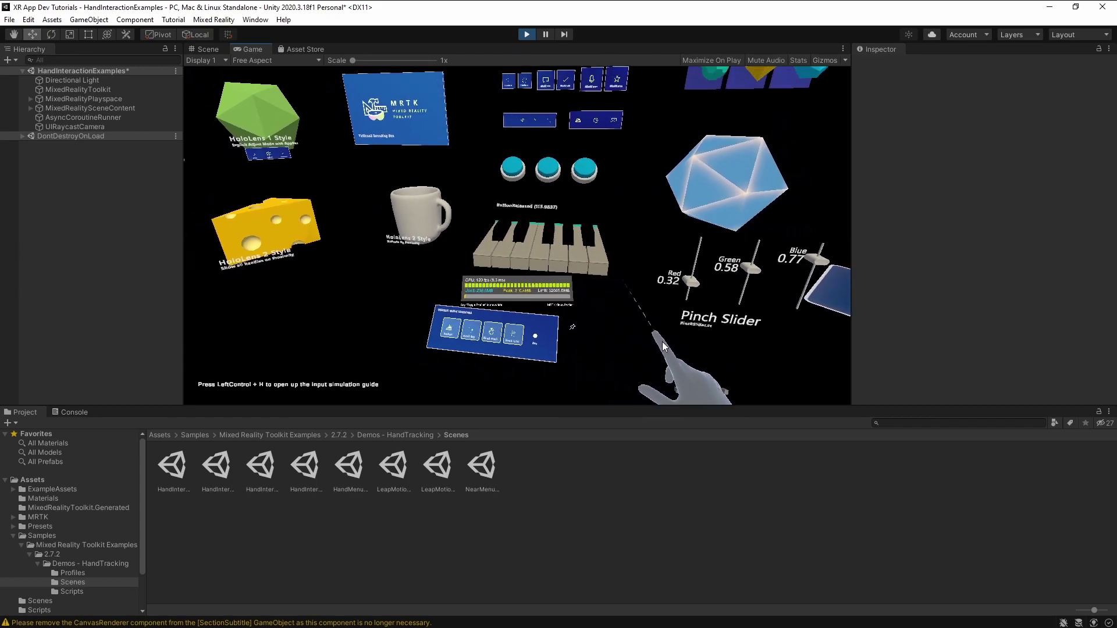
Step: At the Manipulation Interaction exhibit, grab a block from the stack and move it along the table, and test grabbing the globe
{"action": "key", "text": "s"}
{"action": "right_click_drag", "start_coordinate": [665, 347], "coordinate": [648, 313]}
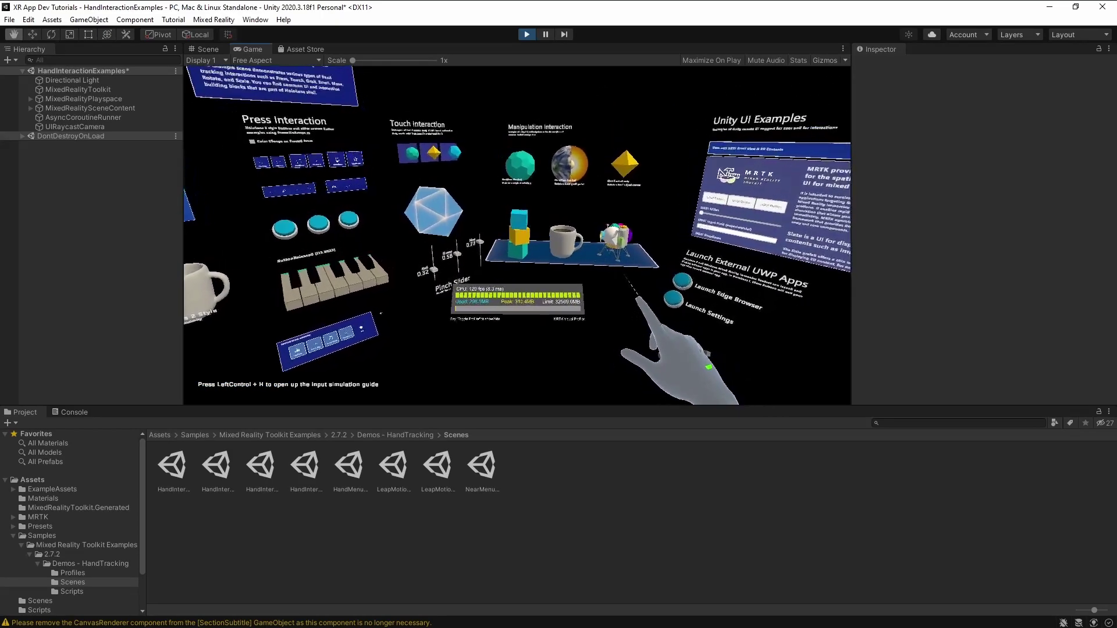
{"action": "key", "text": "w"}
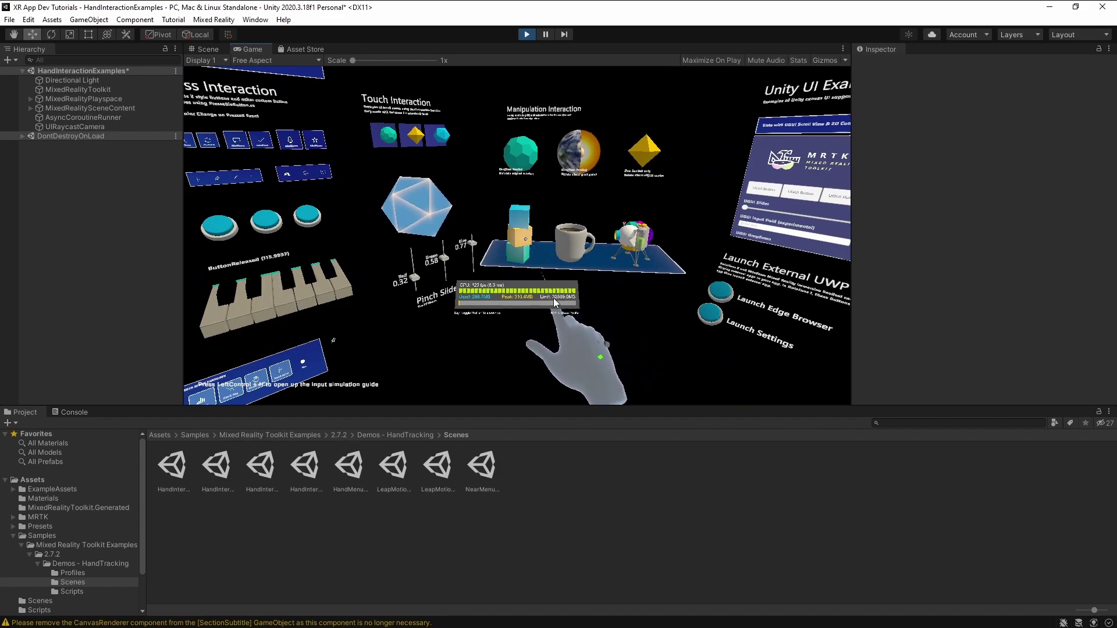
{"action": "left_click_drag", "start_coordinate": [553, 298], "coordinate": [603, 284]}
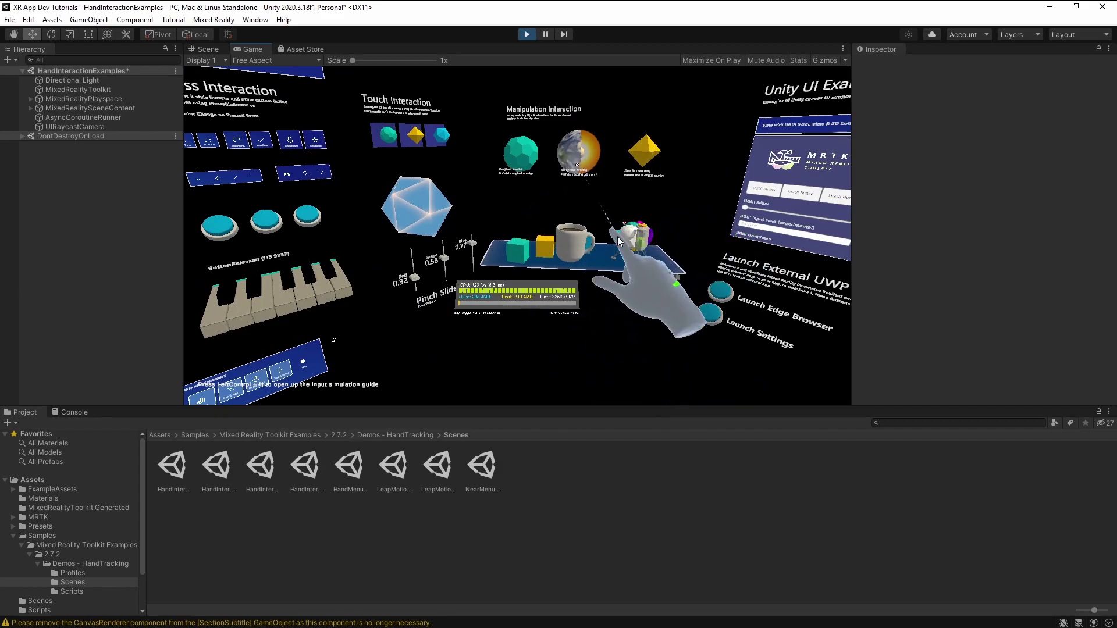
{"action": "key", "text": "s"}
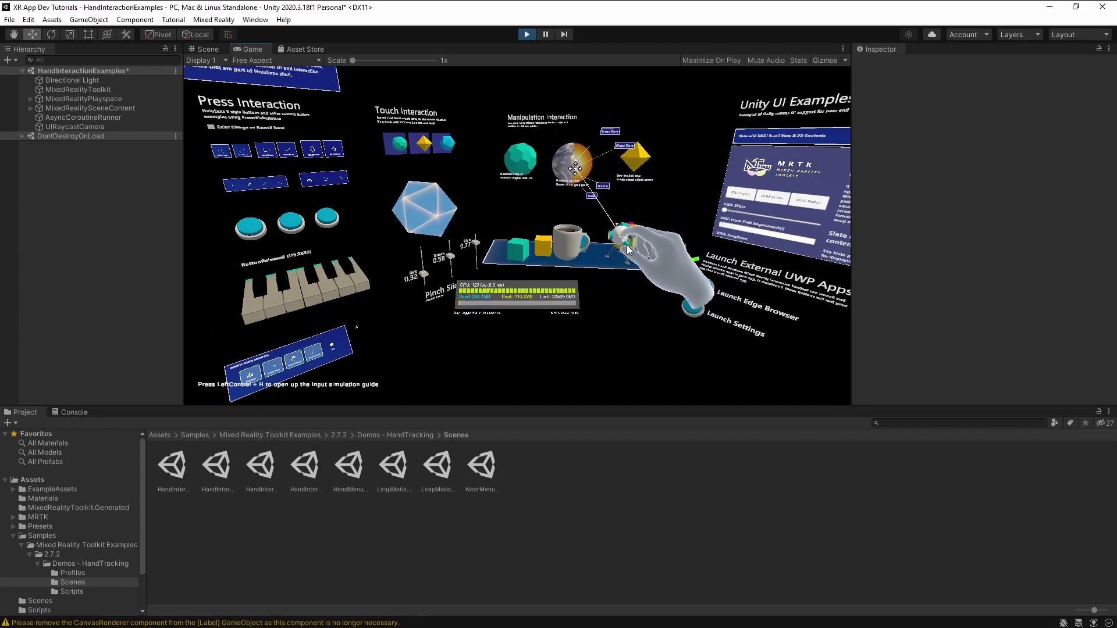
Step: Grab the Red pinch slider with the simulated right hand and set it to 0.64
{"action": "right_click_drag", "start_coordinate": [628, 250], "coordinate": [541, 251]}
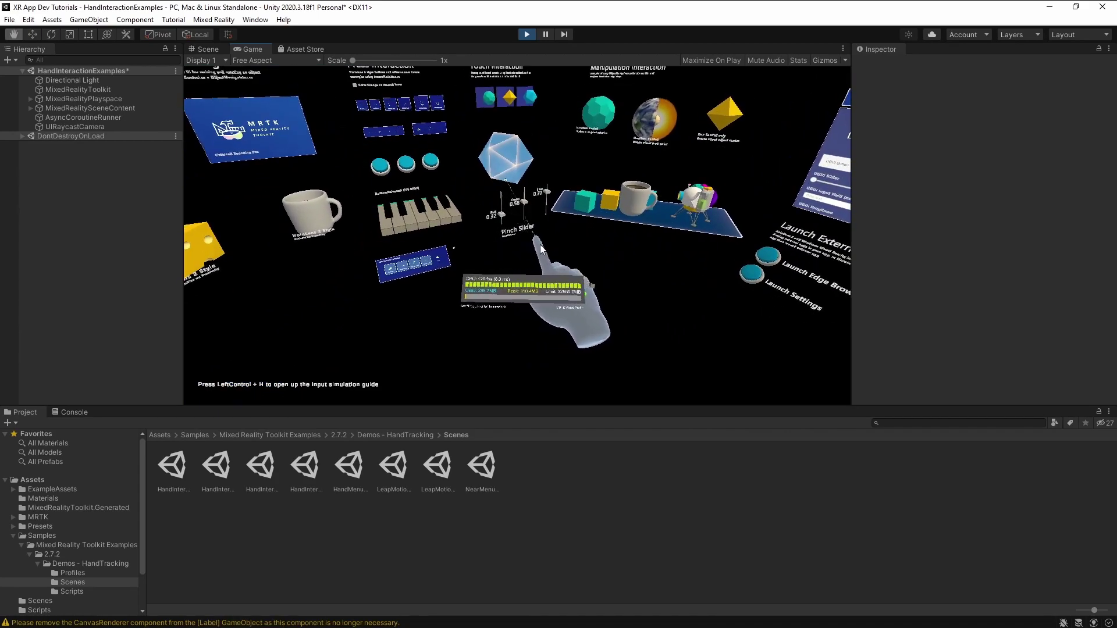
{"action": "mouse_move", "coordinate": [541, 249]}
{"action": "left_mouse_down"}
{"action": "mouse_move", "coordinate": [532, 274]}
{"action": "mouse_move", "coordinate": [542, 252]}
{"action": "mouse_move", "coordinate": [555, 274]}
{"action": "mouse_move", "coordinate": [544, 250]}
{"action": "left_mouse_up"}
{"action": "right_click_drag", "start_coordinate": [544, 250], "coordinate": [504, 275]}
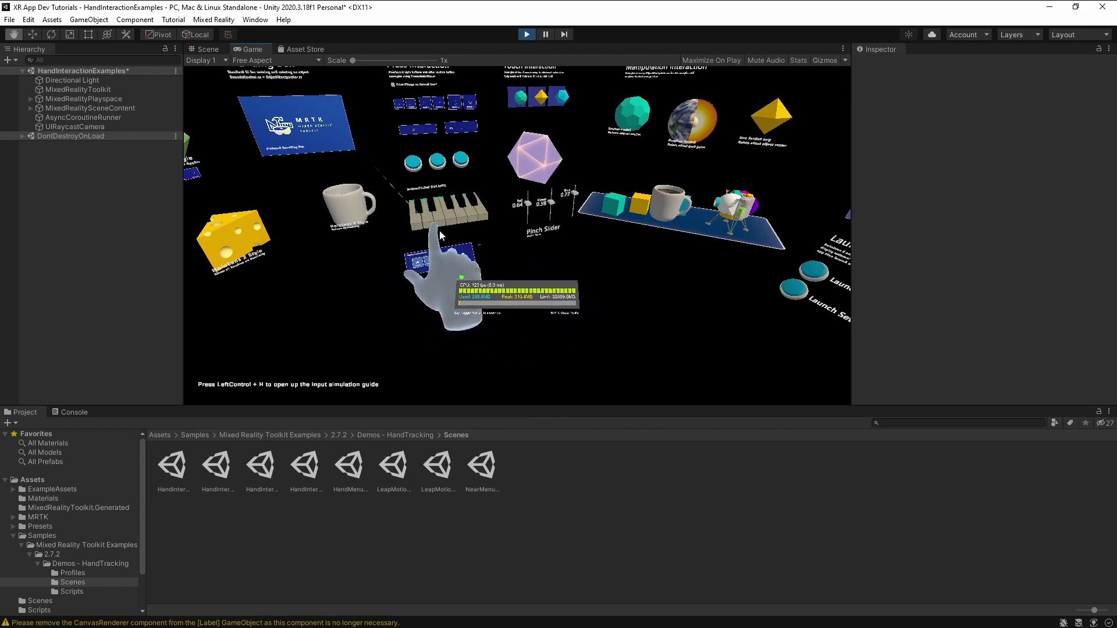
Step: Turn to the Pan & Zoom Interaction slate and scroll its grid to rows E and F with the simulated hand
{"action": "right_click_drag", "start_coordinate": [440, 235], "coordinate": [402, 195]}
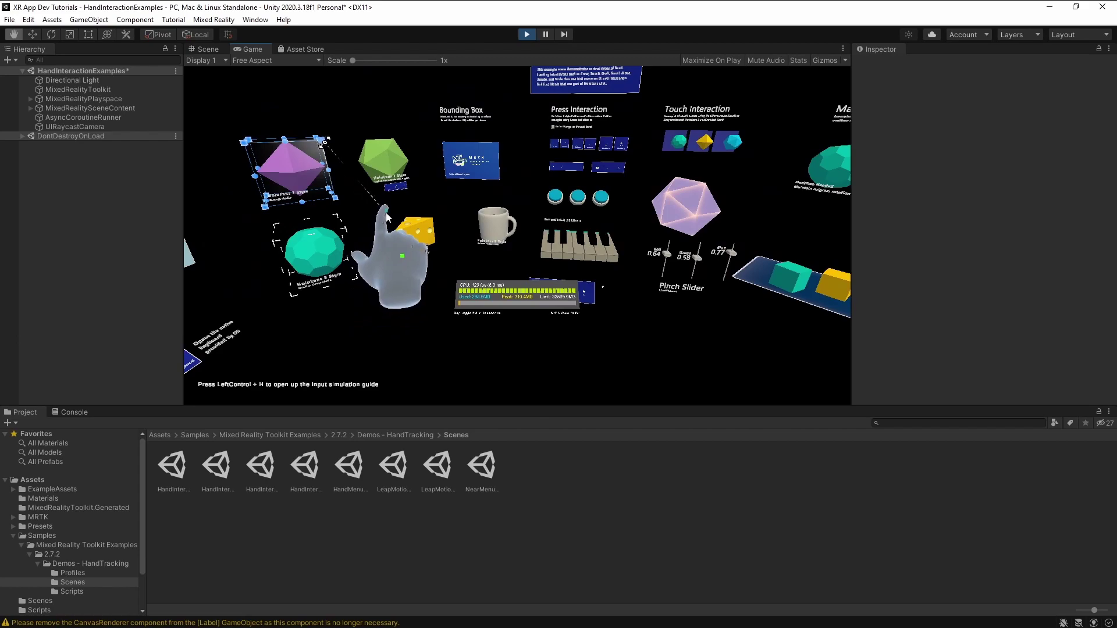
{"action": "right_click_drag", "start_coordinate": [384, 233], "coordinate": [317, 262]}
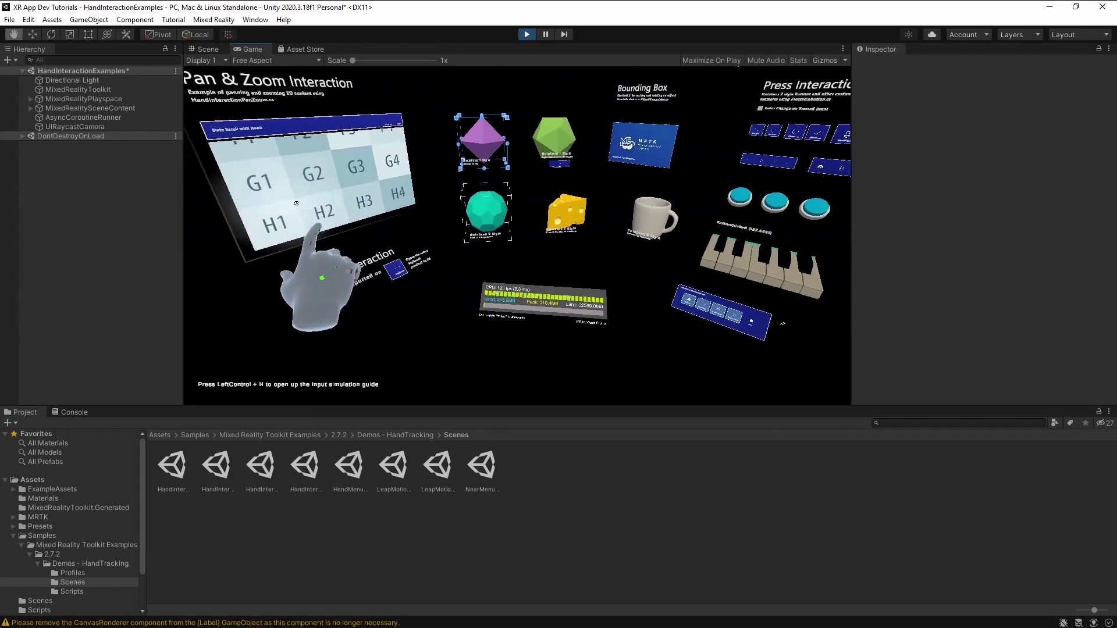
{"action": "right_click_drag", "start_coordinate": [297, 203], "coordinate": [288, 193]}
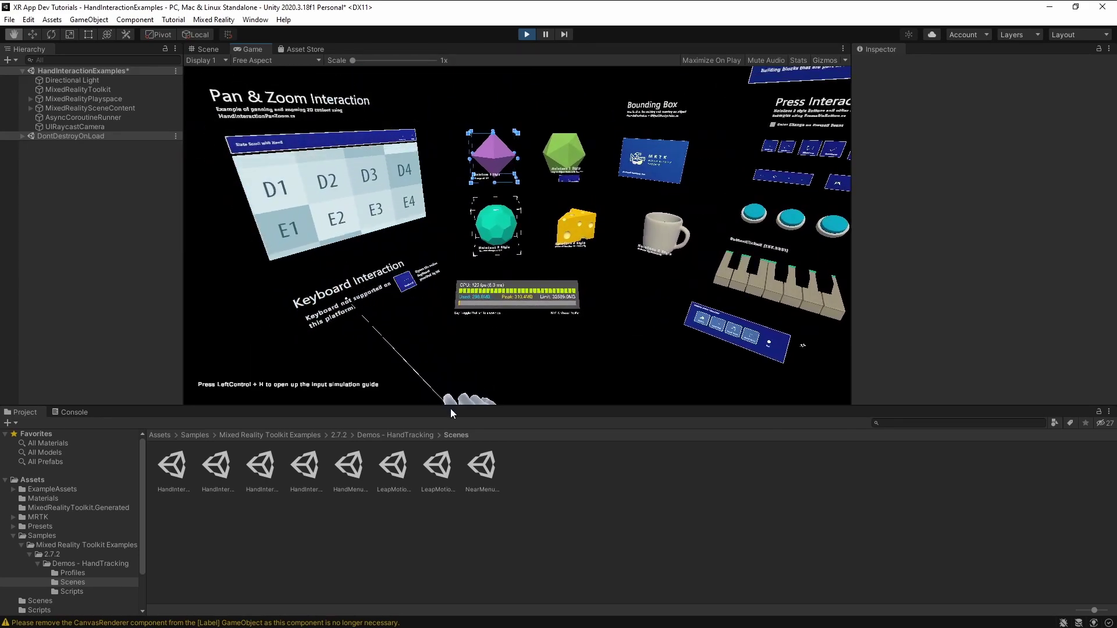
{"action": "left_click_drag", "start_coordinate": [451, 413], "coordinate": [608, 344]}
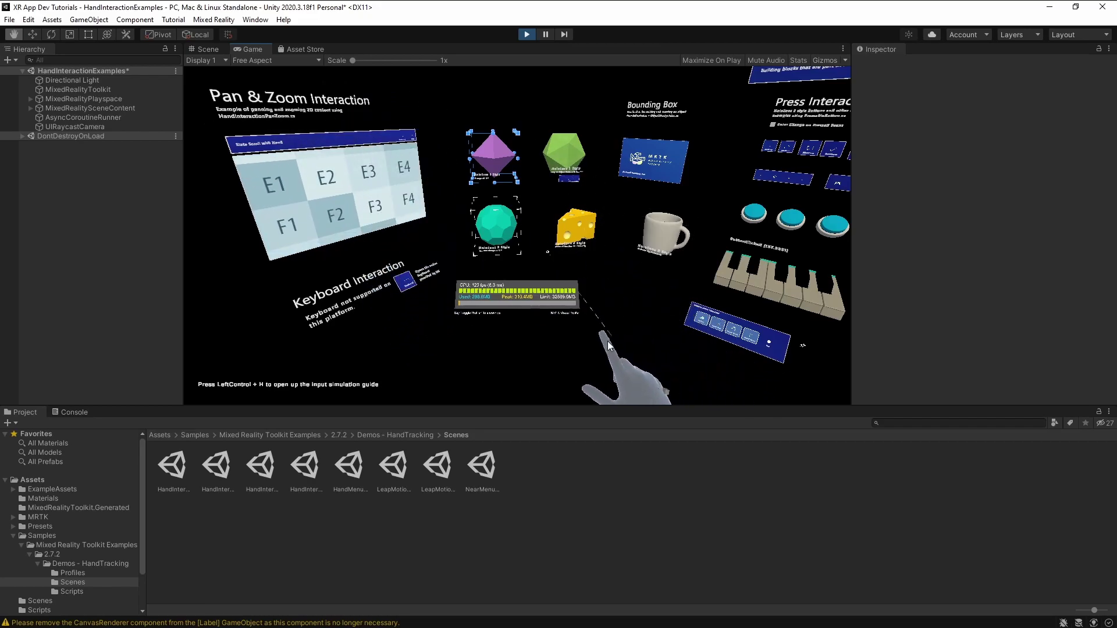
Step: Test moving the simulated camera back and forth with the hand shown near the Keyboard Interaction exhibit, and exit play mode
{"action": "right_click_drag", "start_coordinate": [609, 345], "coordinate": [524, 361]}
{"action": "key", "text": "s"}
{"action": "key", "text": "w"}
{"action": "key", "text": "s"}
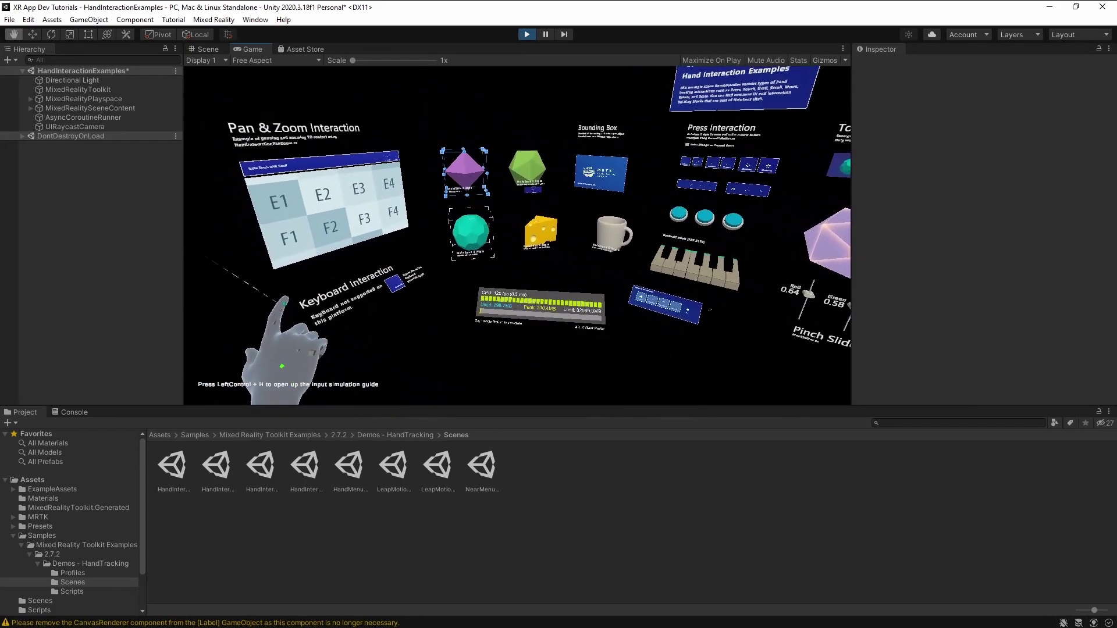
{"action": "key", "text": "s"}
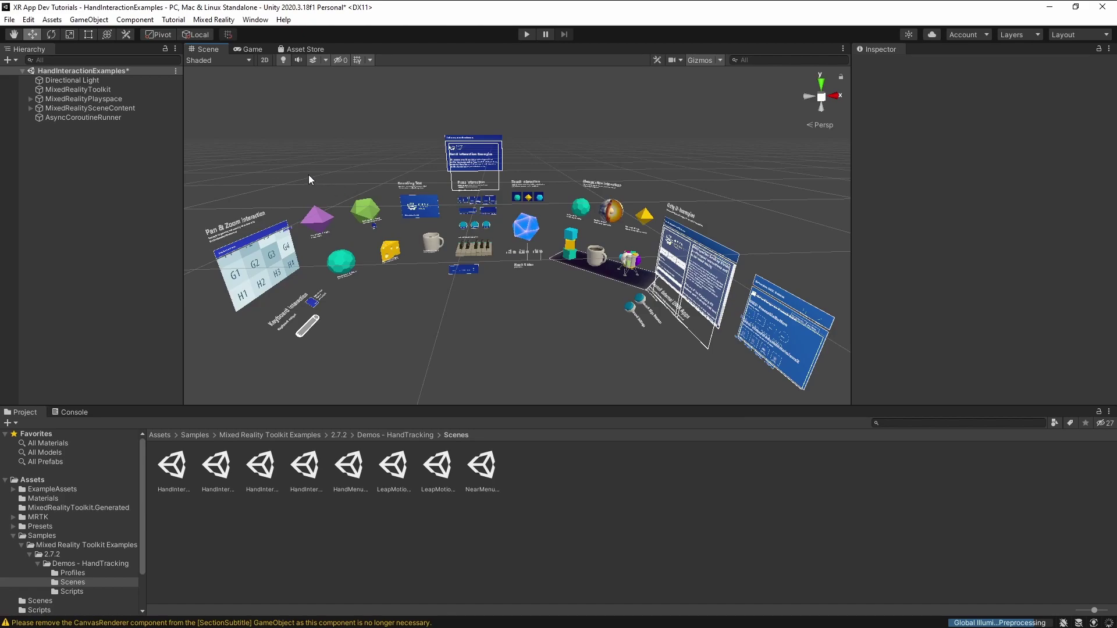
Step: Review the build settings for the Universal Windows Platform and PC, Mac & Linux Standalone platforms without switching, and close them
{"action": "left_click", "coordinate": [10, 20]}
{"action": "left_click", "coordinate": [70, 160]}
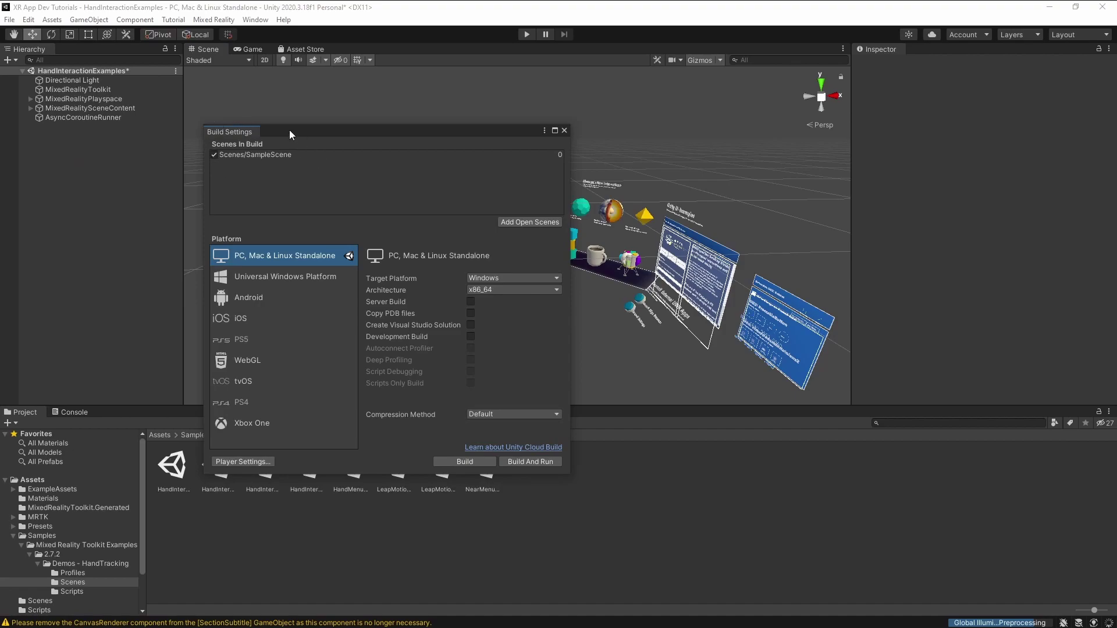
{"action": "left_click_drag", "start_coordinate": [298, 133], "coordinate": [303, 72]}
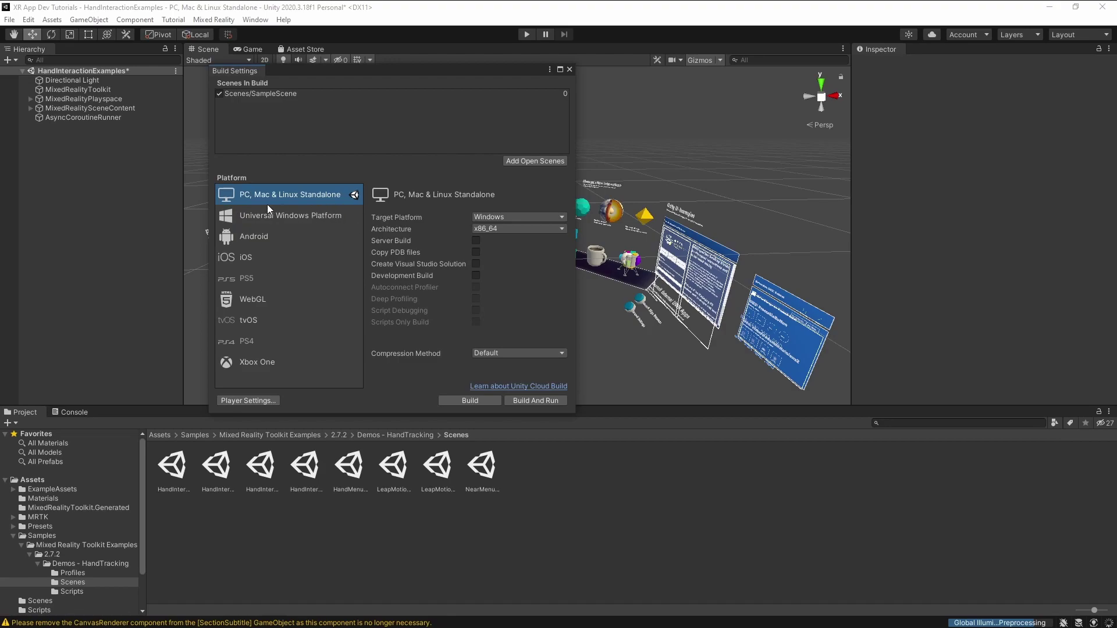
{"action": "left_click", "coordinate": [344, 214]}
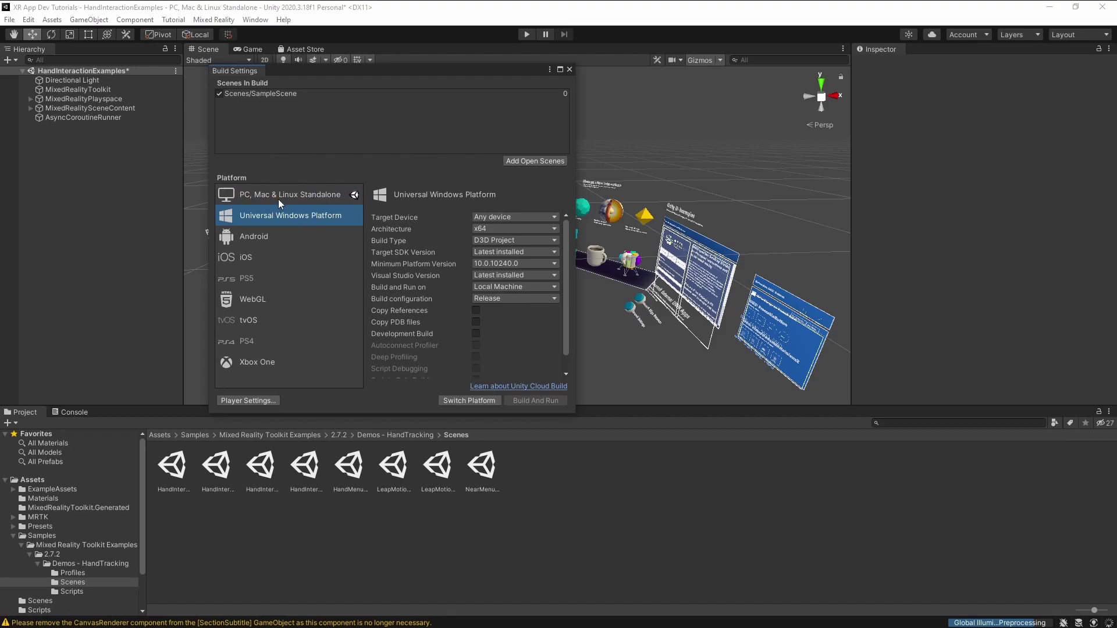
{"action": "left_click", "coordinate": [282, 196]}
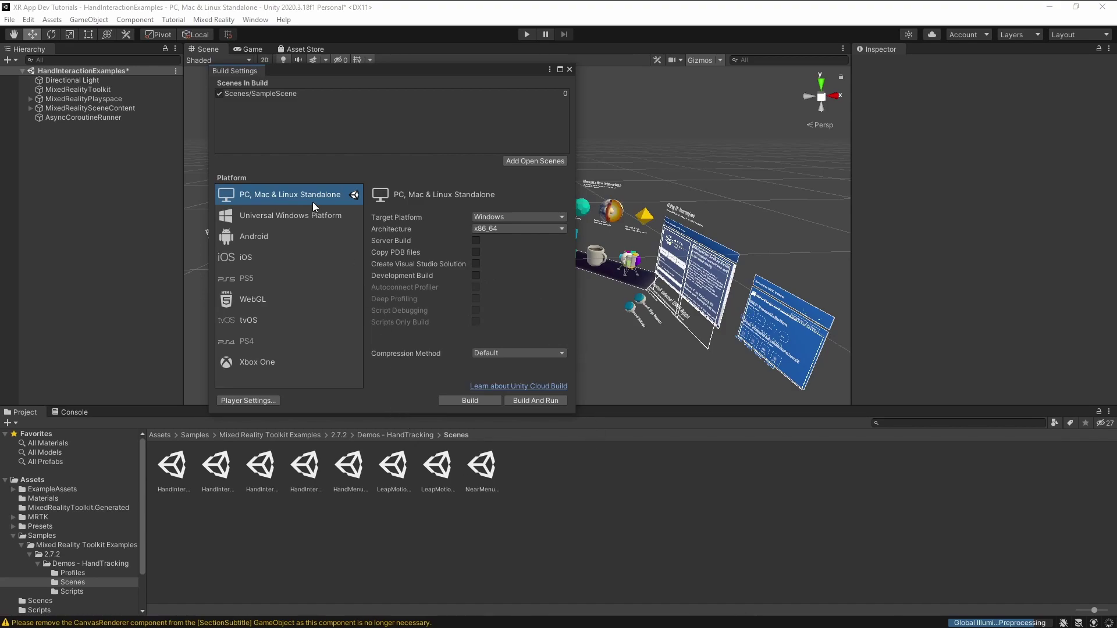
{"action": "left_click", "coordinate": [570, 69]}
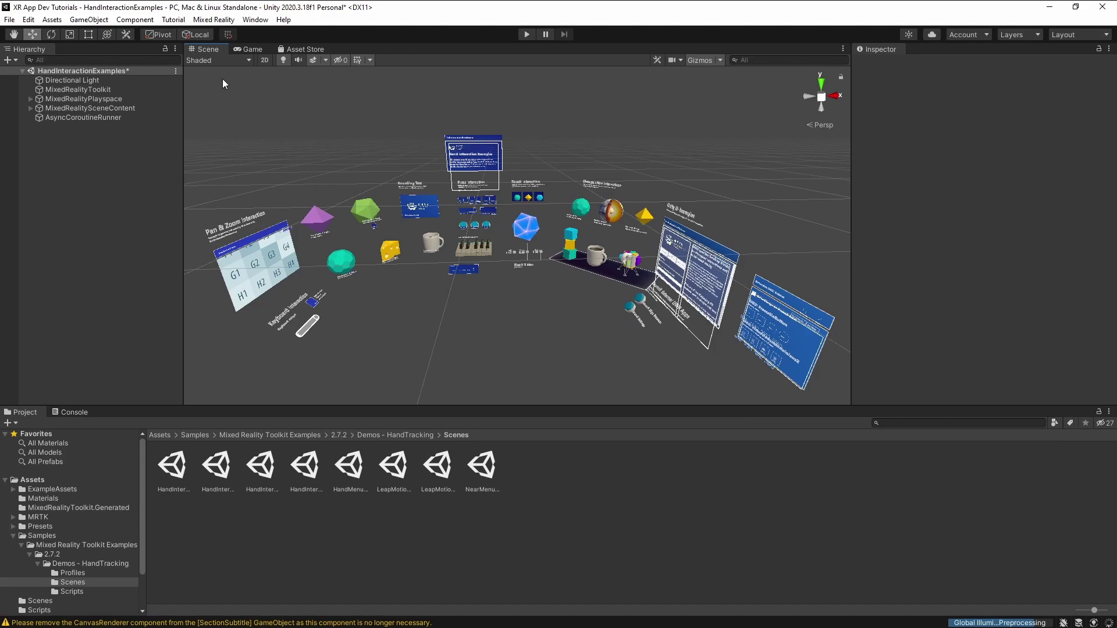
Step: Look at the Mixed Reality Holographic Remoting for Play Mode settings and close them unchanged
{"action": "left_click", "coordinate": [214, 21]}
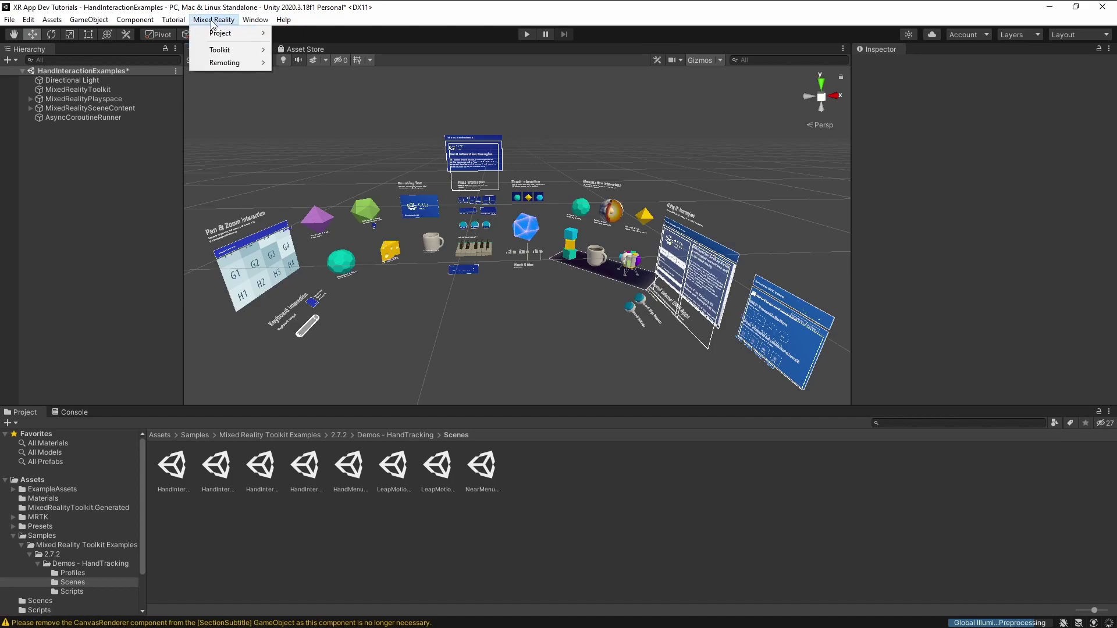
{"action": "mouse_move", "coordinate": [222, 64]}
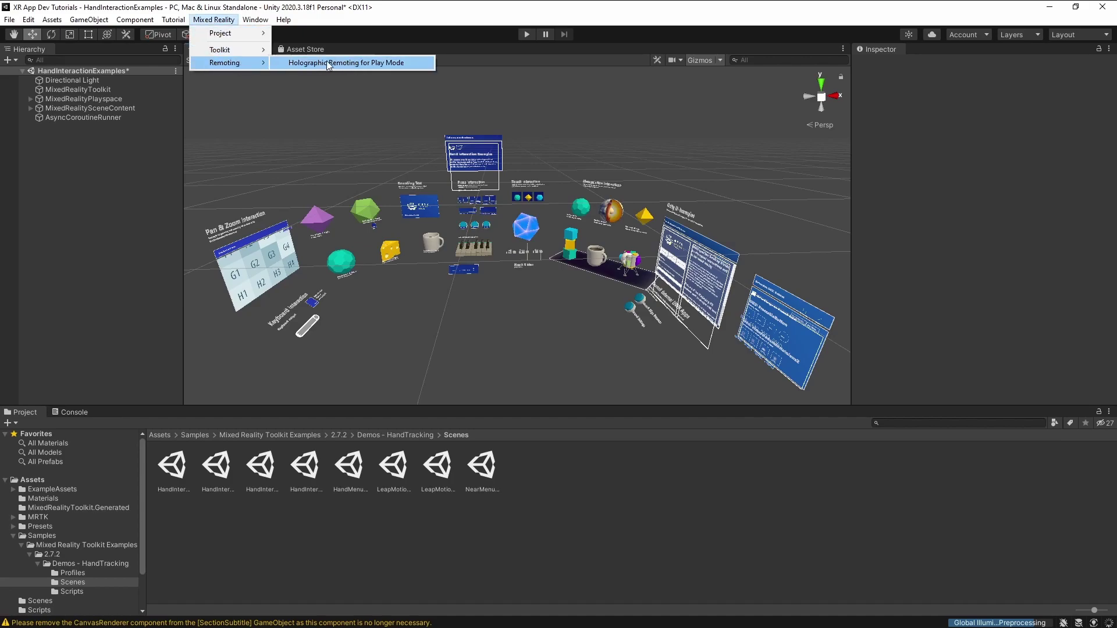
{"action": "left_click", "coordinate": [357, 64]}
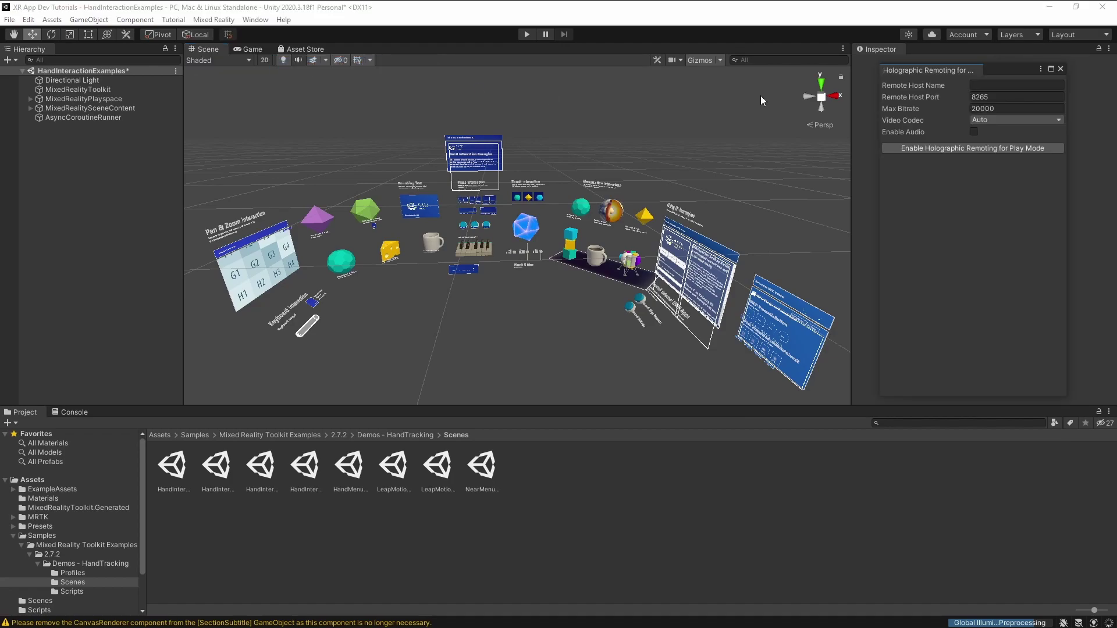
{"action": "left_click", "coordinate": [1059, 69]}
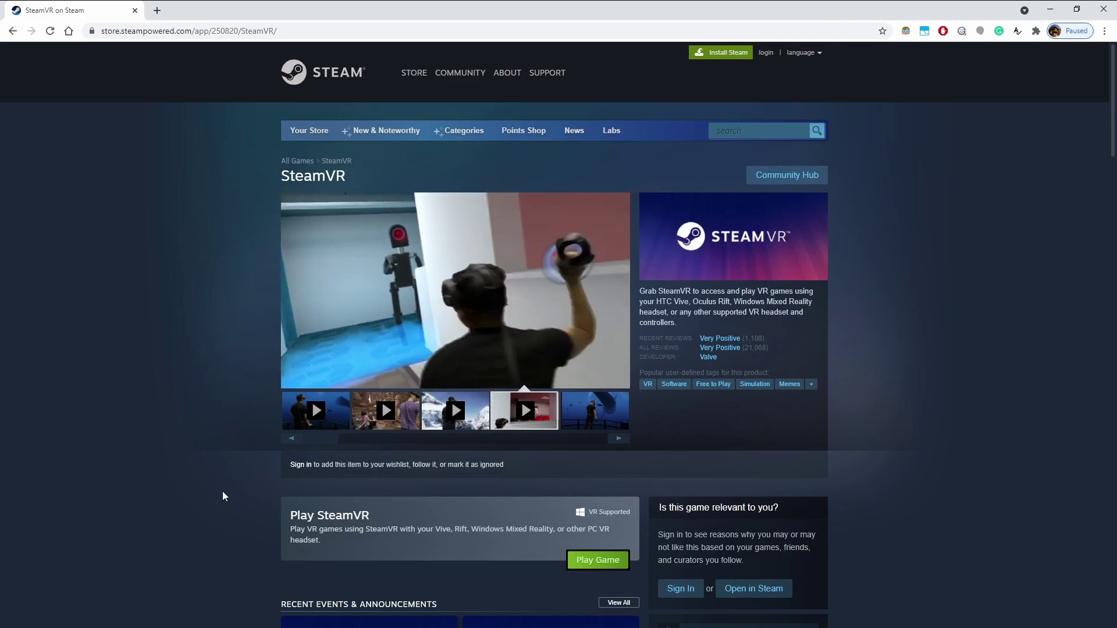
Step: In the browser, open the SteamVR store page from the Google results and launch SteamVR through the installed Steam client
{"action": "left_click", "coordinate": [12, 30]}
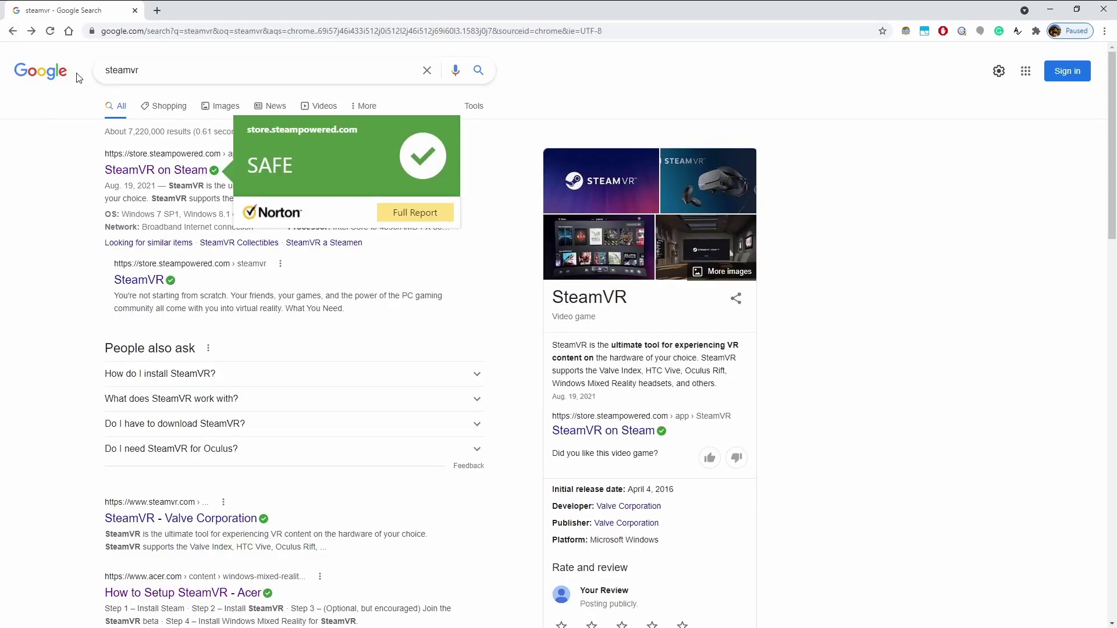
{"action": "left_click", "coordinate": [145, 171]}
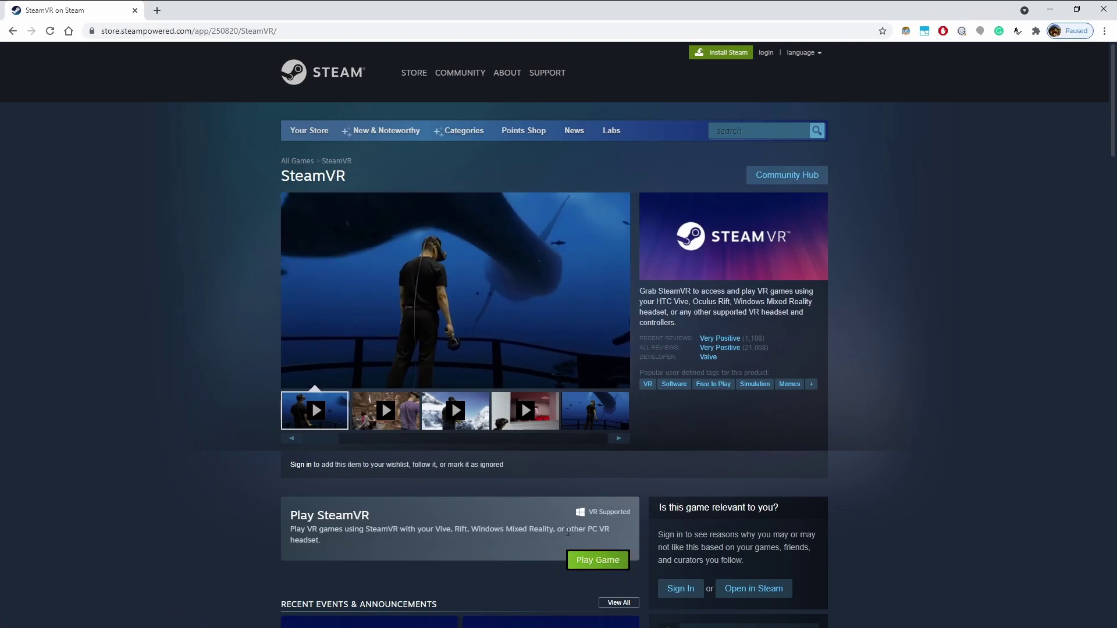
{"action": "left_click", "coordinate": [603, 565]}
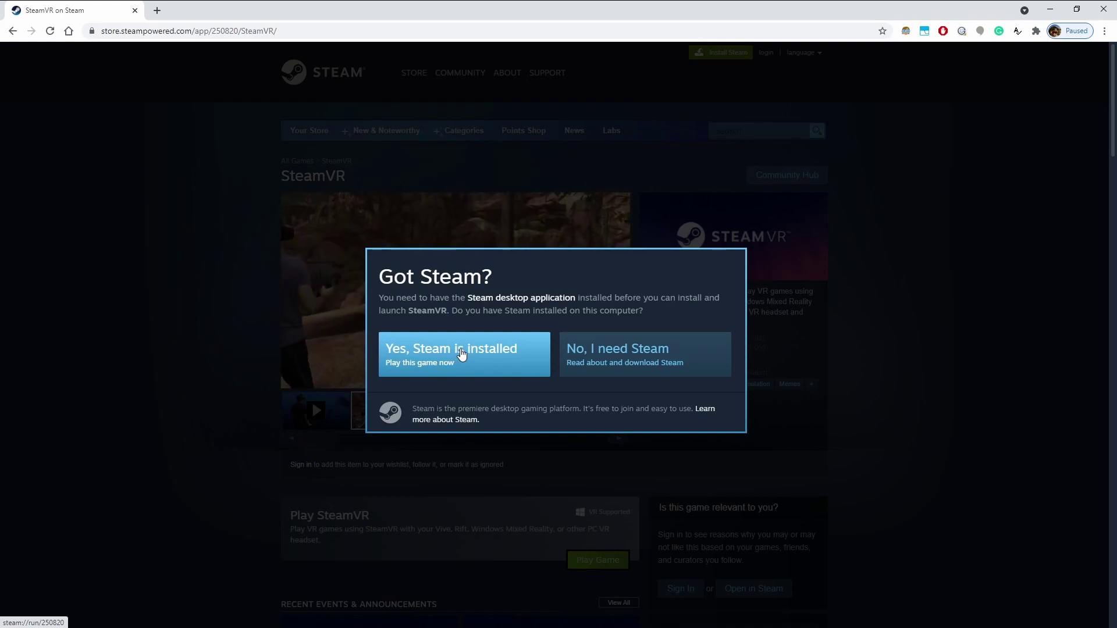
{"action": "left_click", "coordinate": [461, 356]}
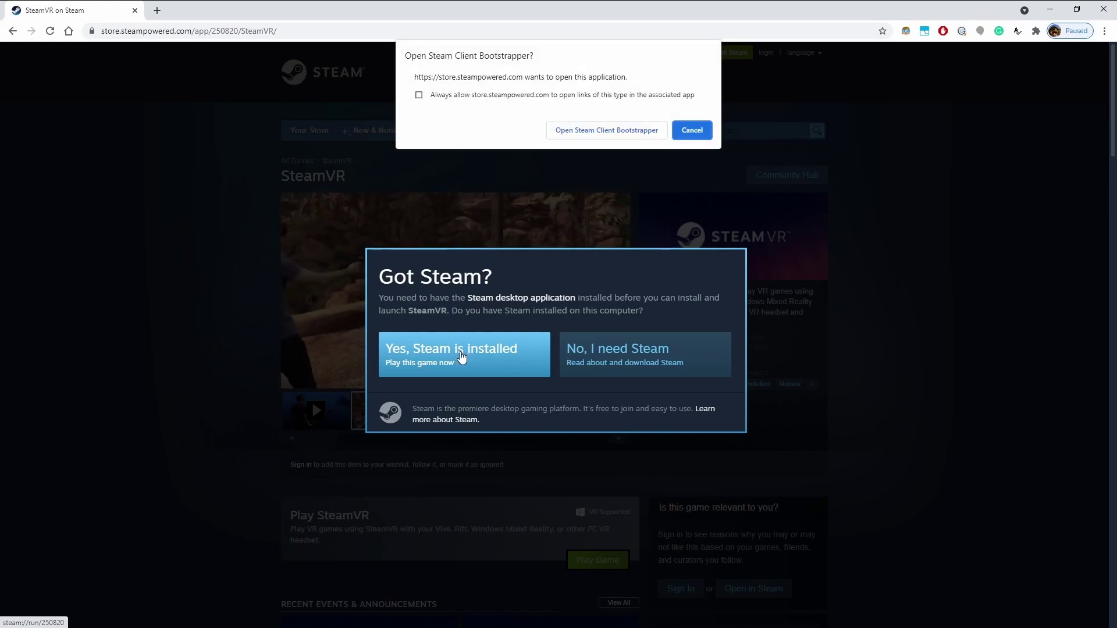
{"action": "left_click", "coordinate": [596, 131]}
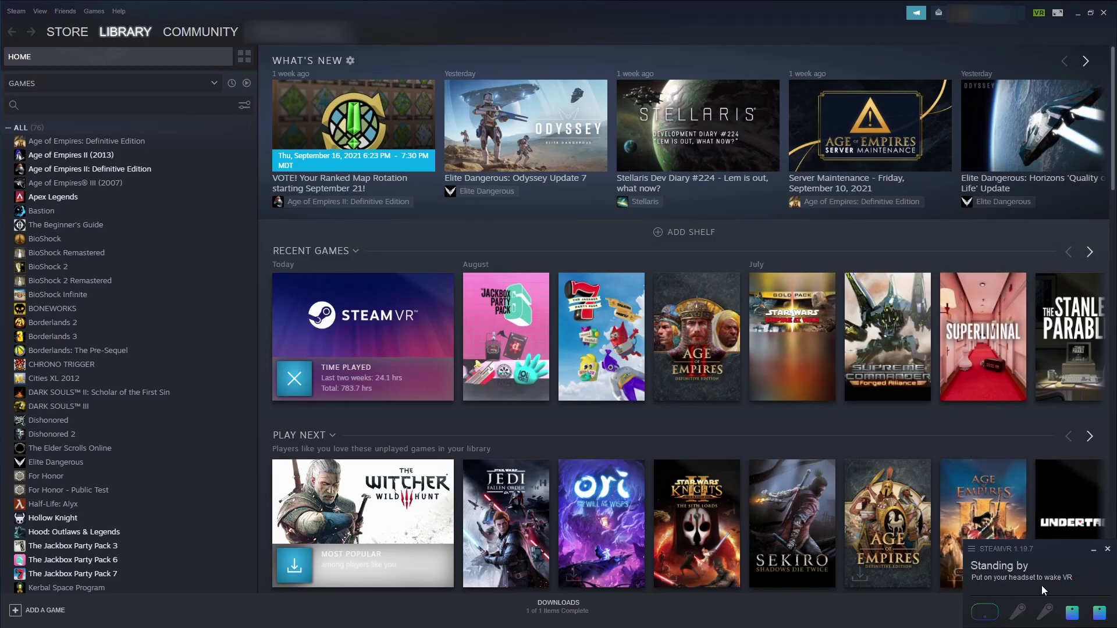
Step: Switch back to Unity and open the OpenXR page under XR Plug-in Management in the project settings to check the Play Mode OpenXR Runtime
{"action": "key", "text": "alt+Tab"}
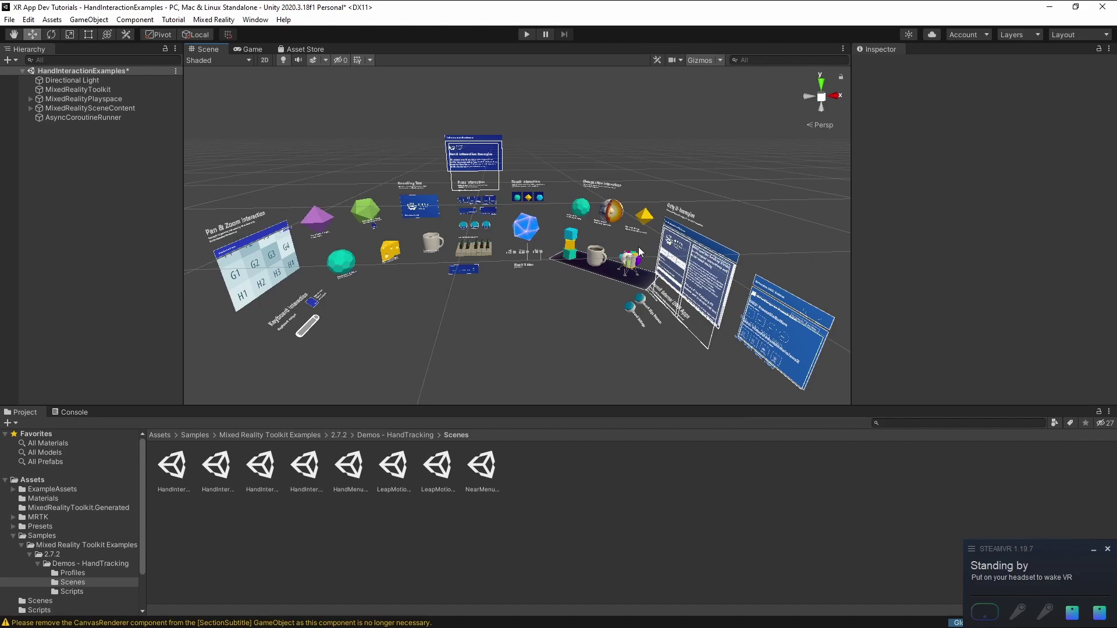
{"action": "left_click", "coordinate": [29, 20]}
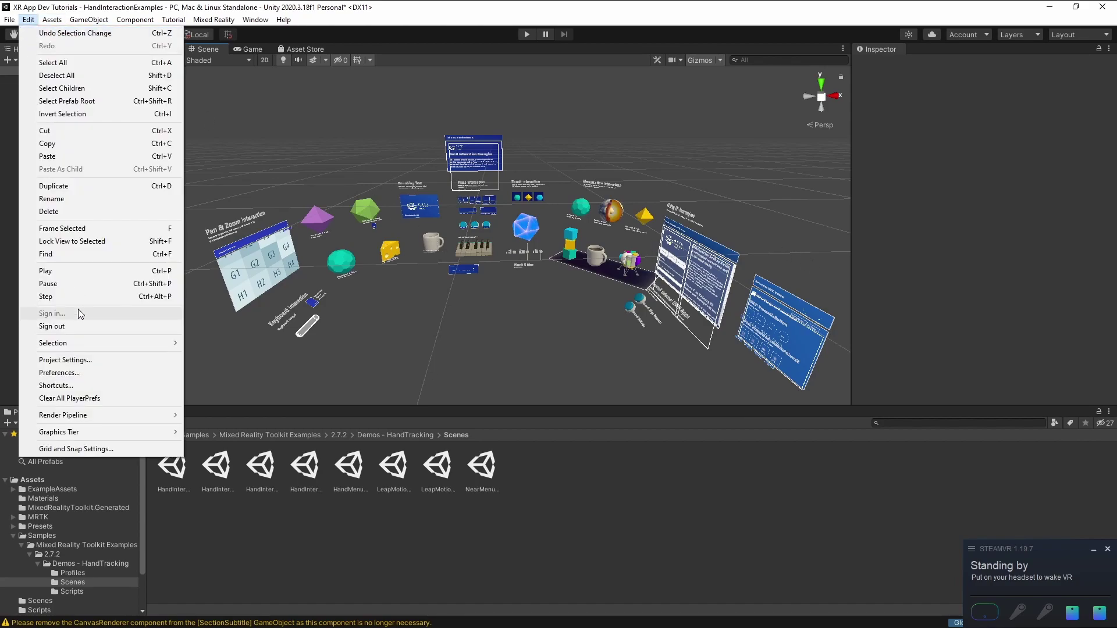
{"action": "left_click", "coordinate": [97, 359]}
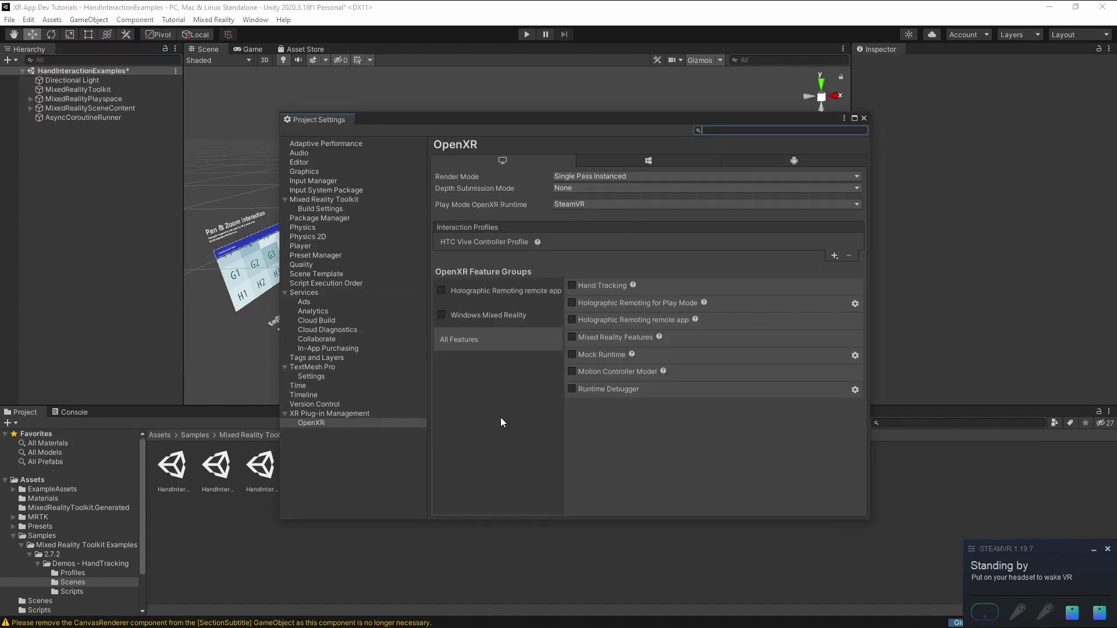
{"action": "left_click", "coordinate": [319, 414]}
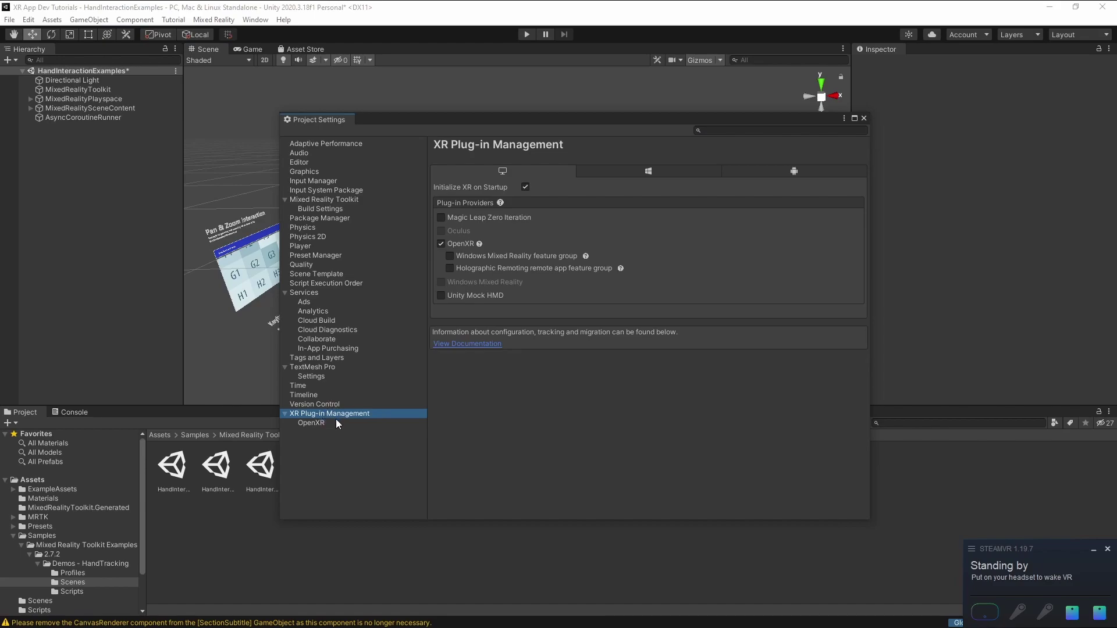
{"action": "left_click", "coordinate": [320, 424]}
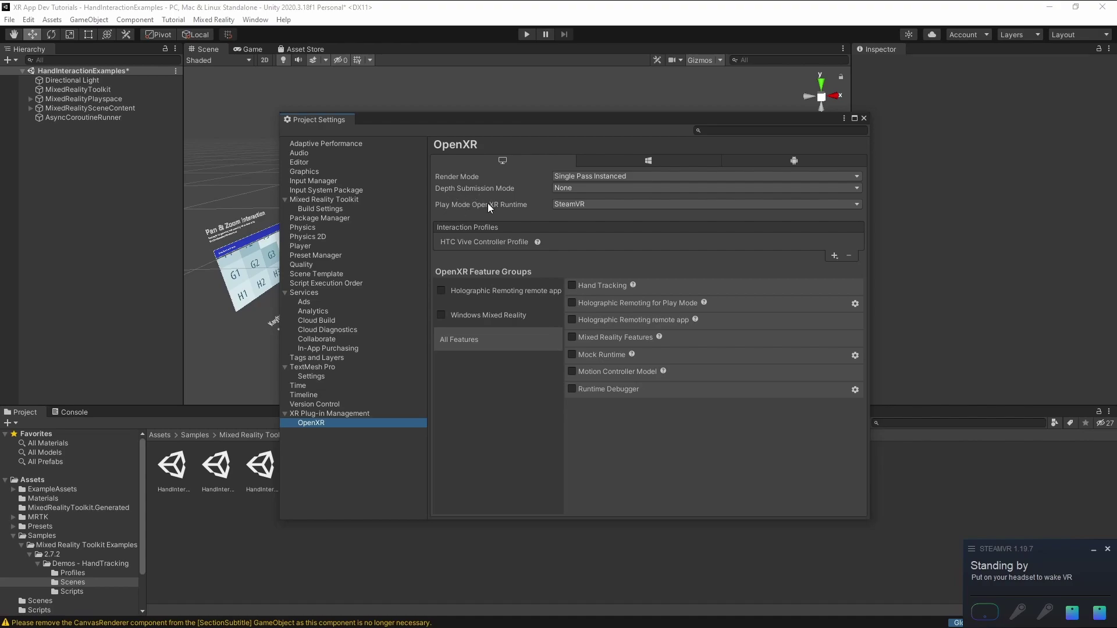
Step: Try System Default as the Play Mode OpenXR Runtime in the OpenXR project settings
{"action": "left_click", "coordinate": [590, 204]}
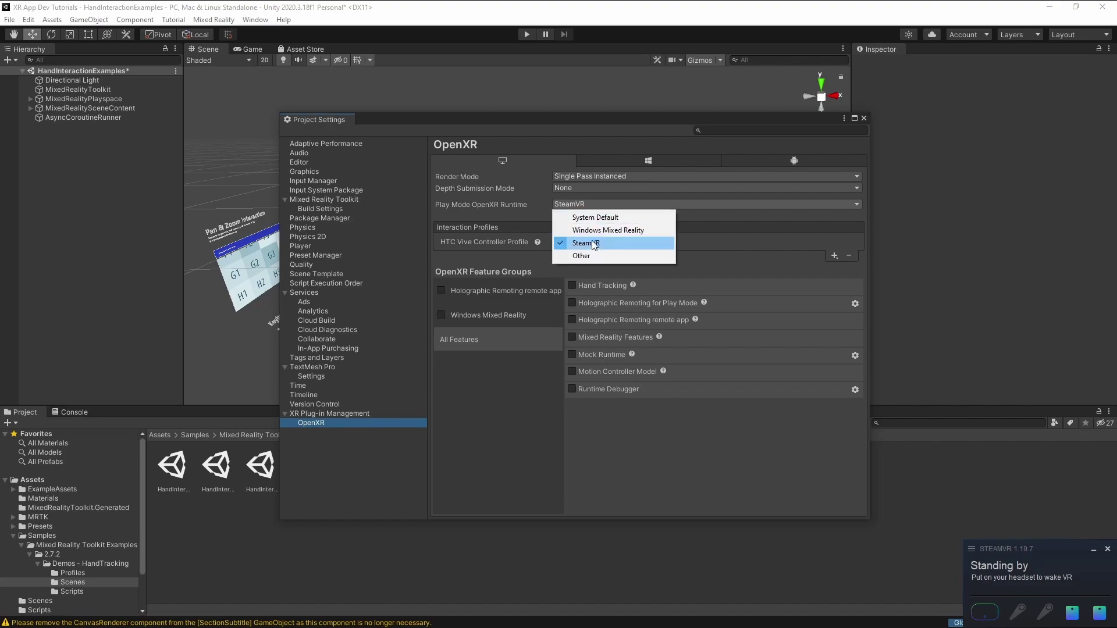
{"action": "left_click", "coordinate": [584, 220]}
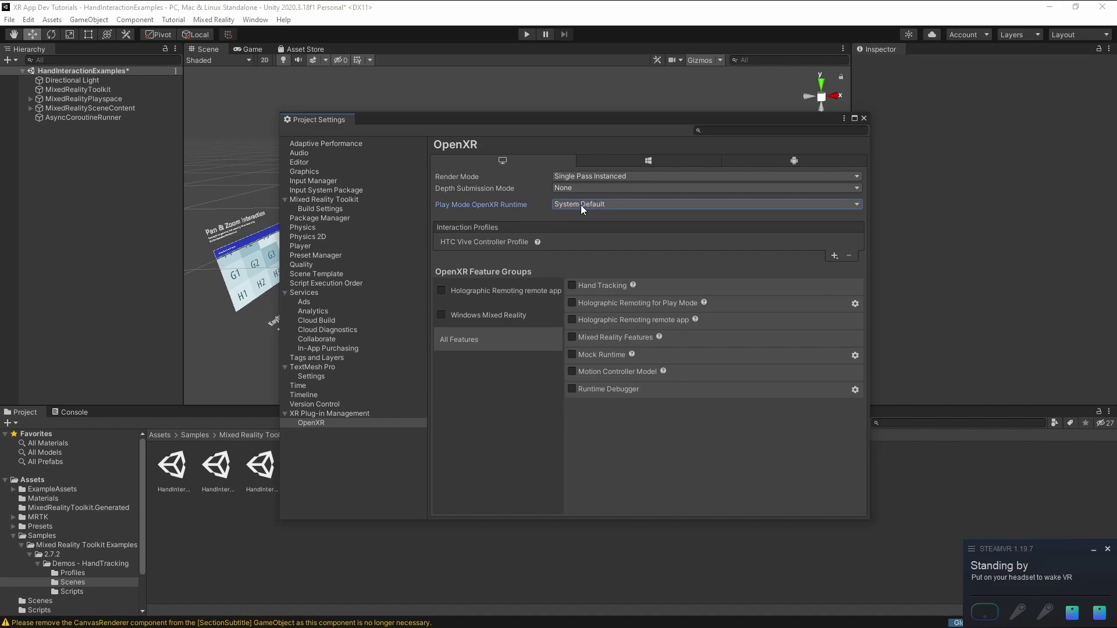
Step: Set the Play Mode OpenXR Runtime to SteamVR and close the project settings
{"action": "left_click", "coordinate": [599, 204]}
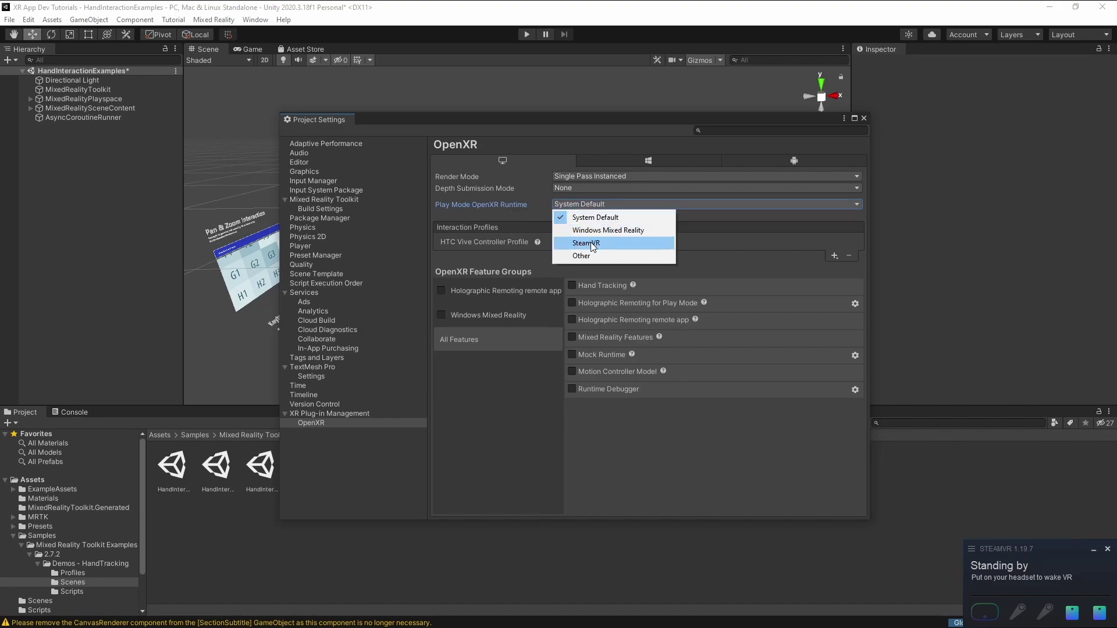
{"action": "left_click", "coordinate": [602, 244]}
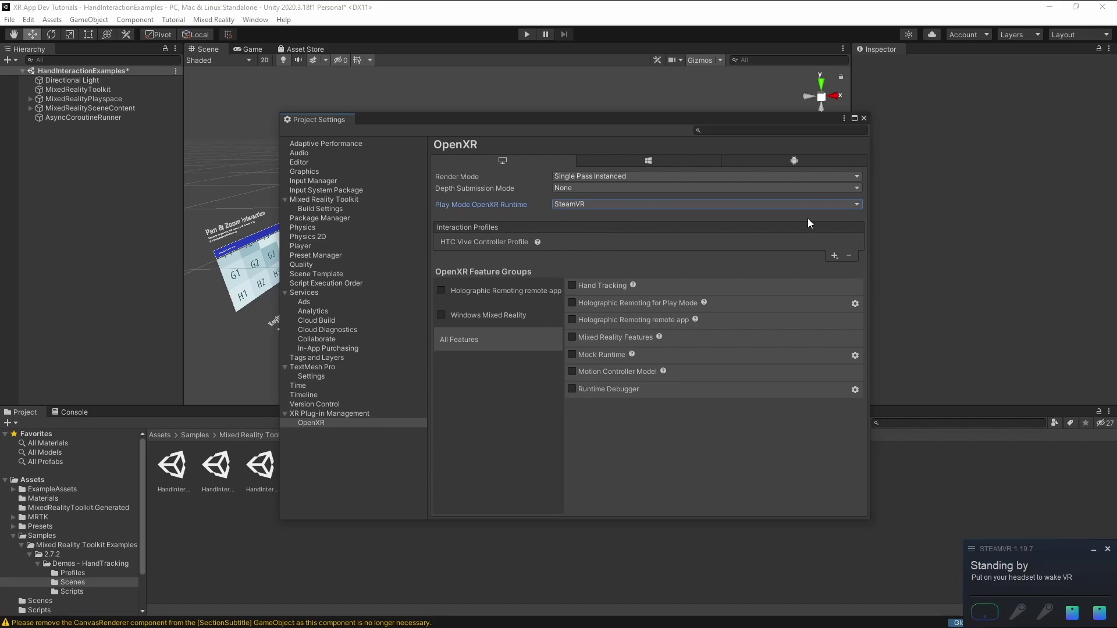
{"action": "left_click", "coordinate": [863, 118]}
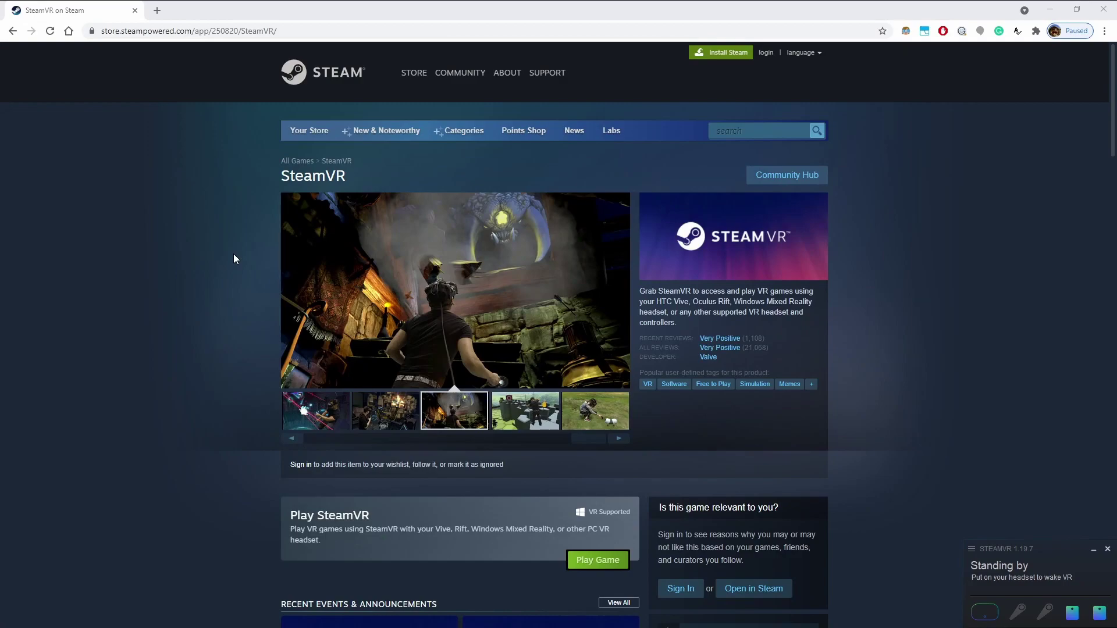
Step: Look through the SteamVR store page in the browser, return to Unity, and run the HandInteractionExamples scene in Play mode
{"action": "scroll", "coordinate": [231, 265], "scroll_direction": "down", "scroll_amount": 6}
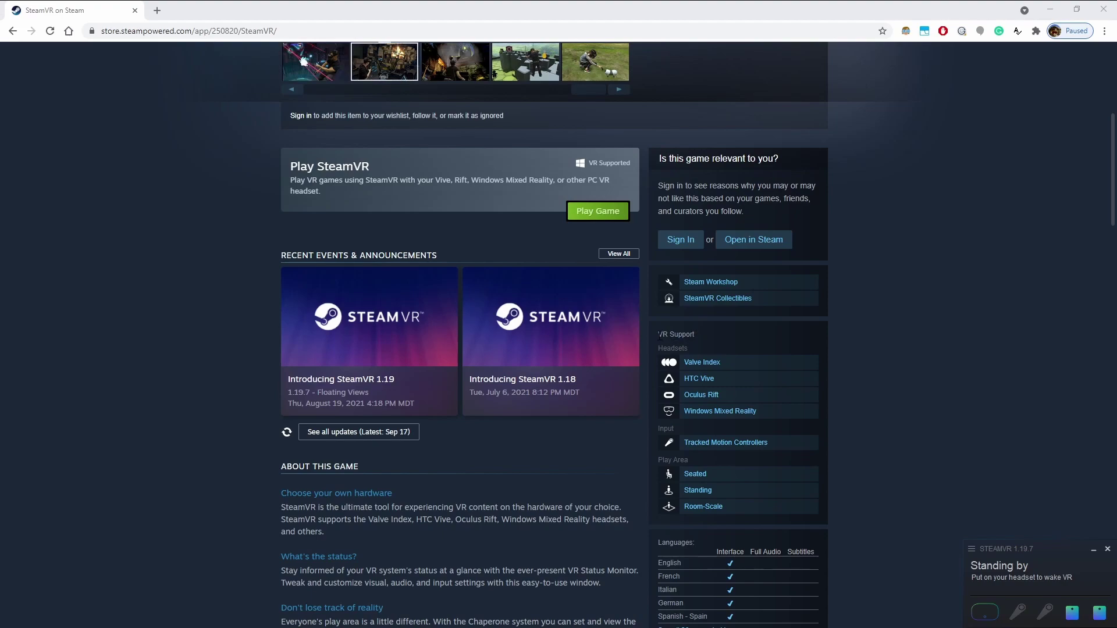
{"action": "left_click", "coordinate": [1045, 12]}
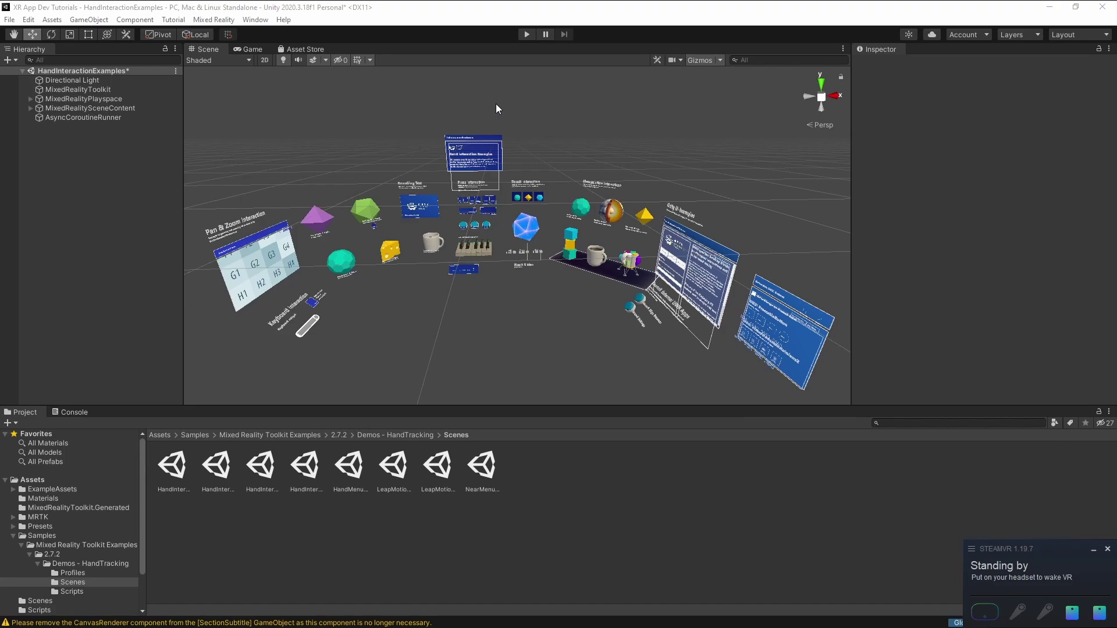
{"action": "left_click", "coordinate": [527, 35]}
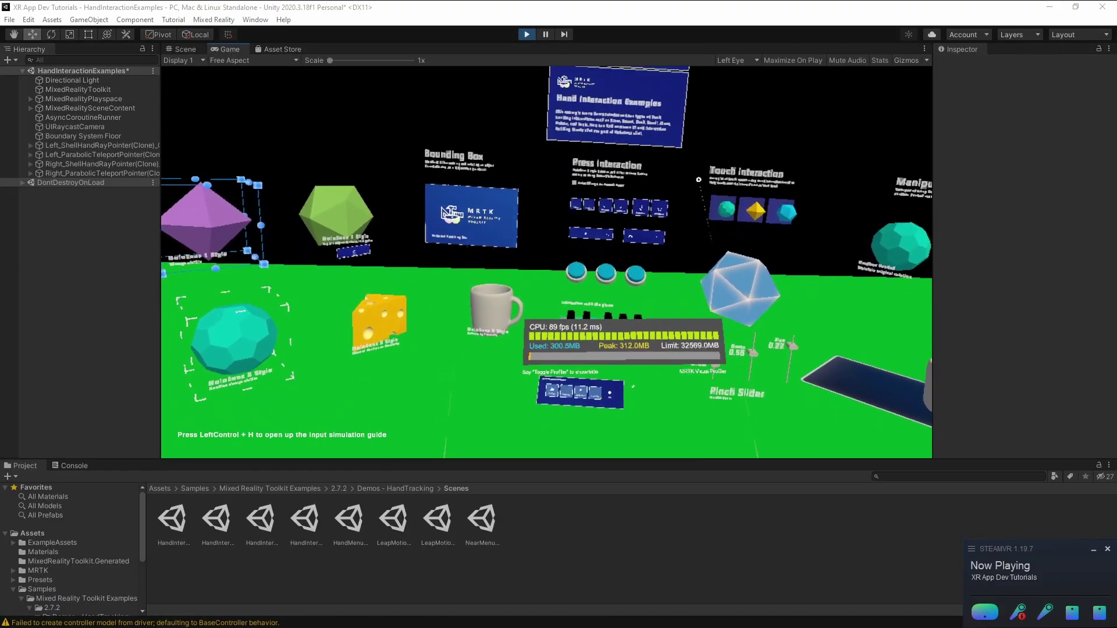